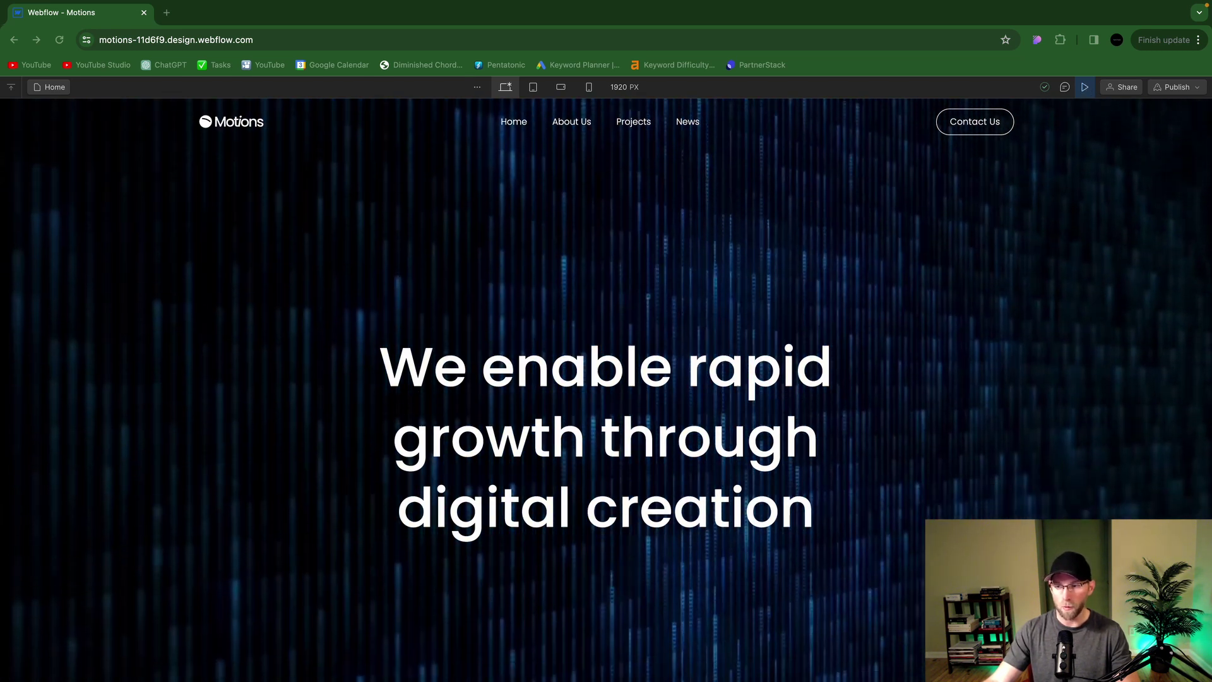
Test the live preview at narrower widths, toggling the mobile menu, then scroll through the page
{"action": "left_click", "coordinate": [1193, 286]}
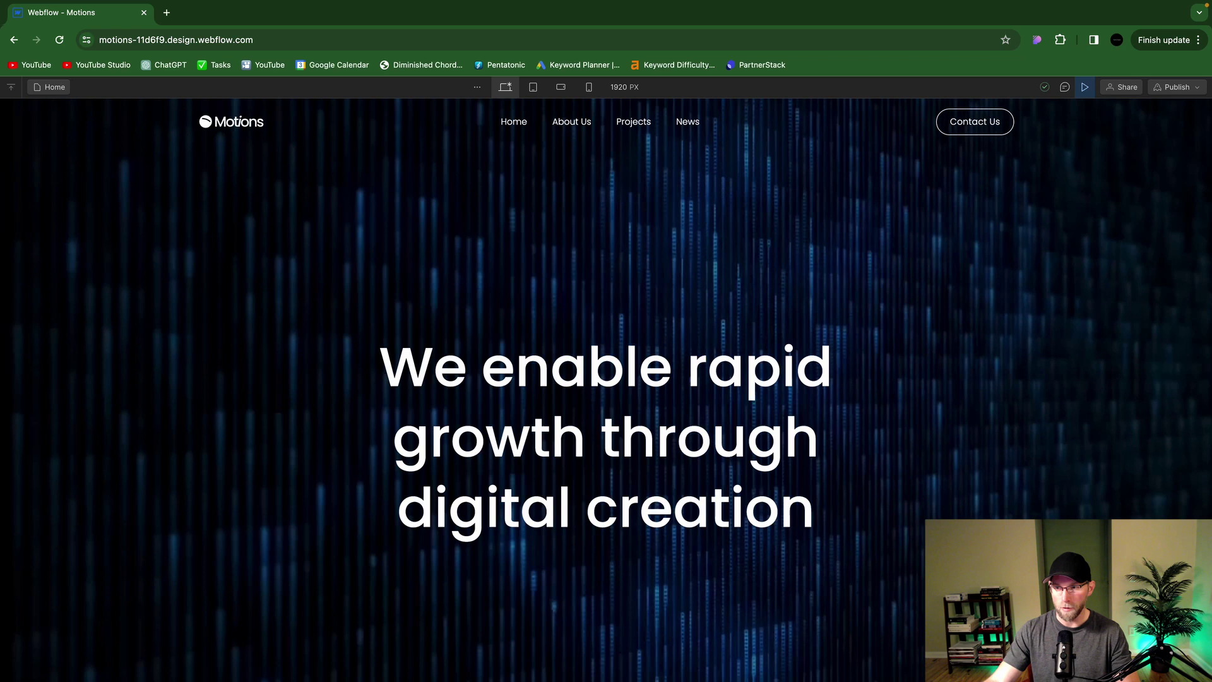
{"action": "left_click_drag", "start_coordinate": [1208, 286], "coordinate": [930, 279]}
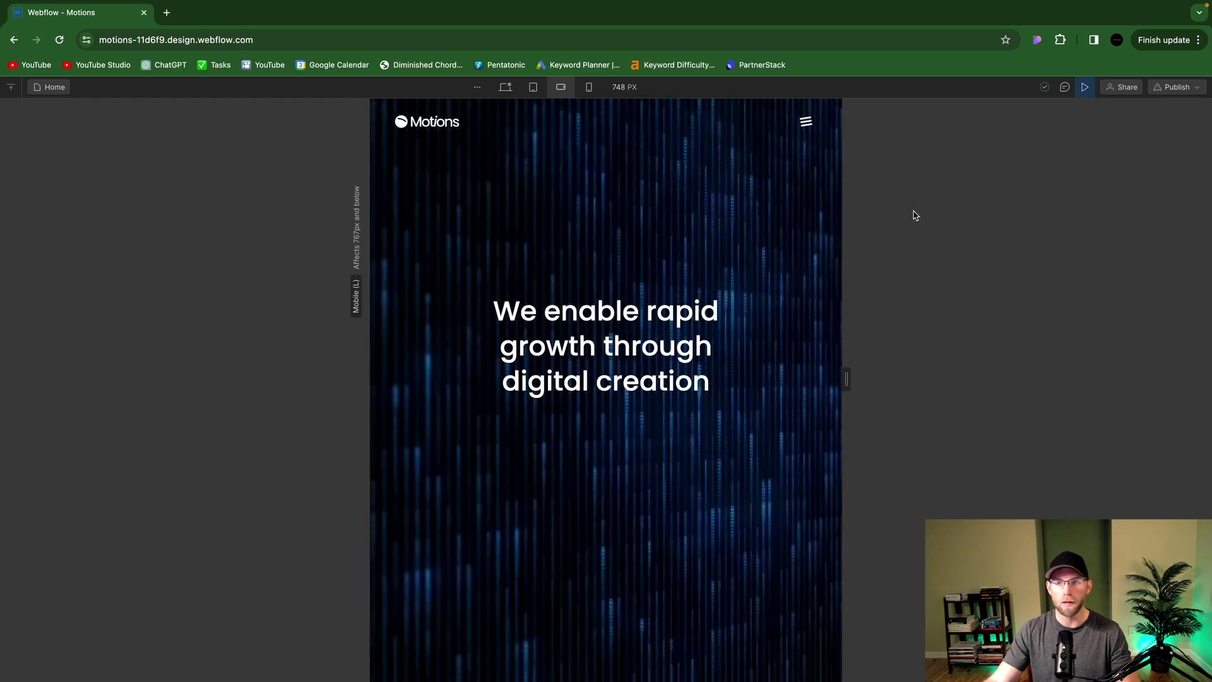
{"action": "left_click", "coordinate": [808, 123]}
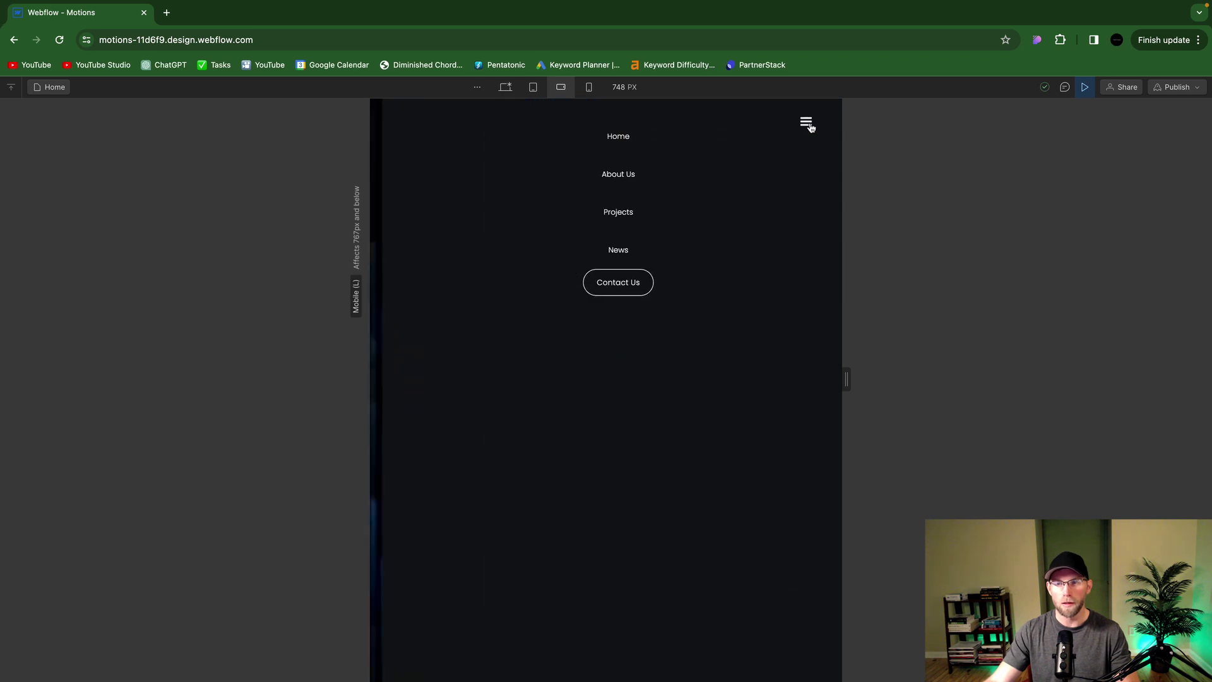
{"action": "left_click", "coordinate": [808, 123]}
{"action": "left_click_drag", "start_coordinate": [847, 379], "coordinate": [1209, 383]}
{"action": "scroll", "coordinate": [813, 402], "scroll_direction": "down", "scroll_amount": 5}
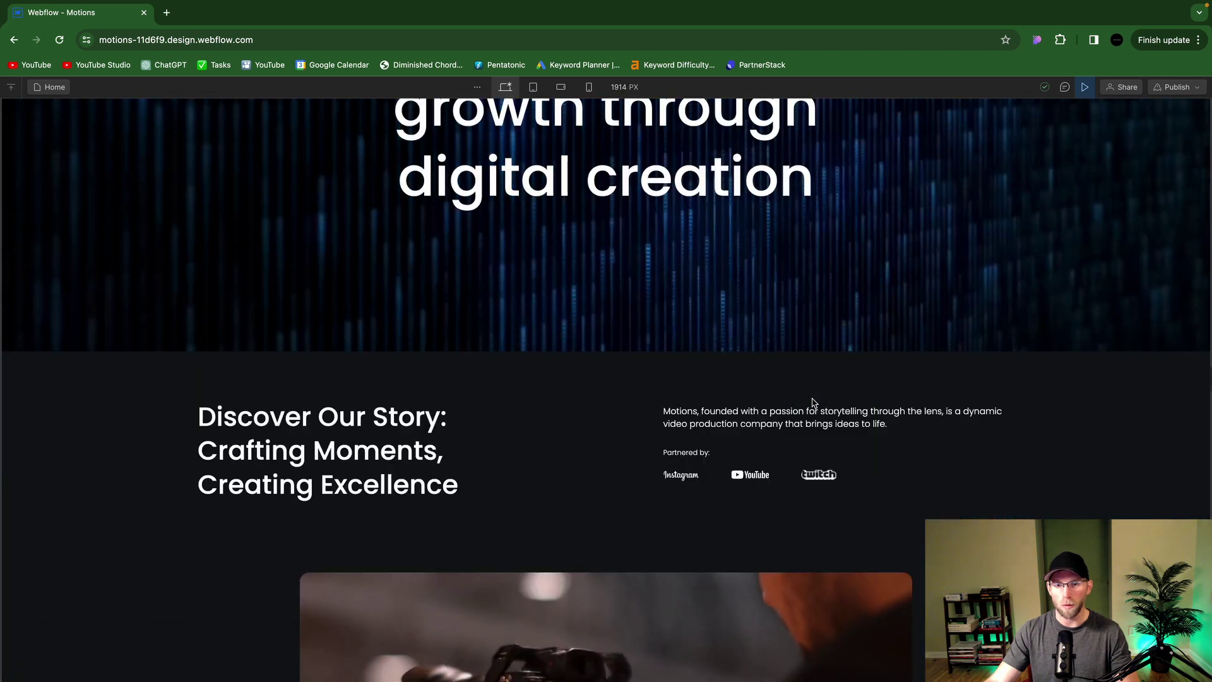
{"action": "scroll", "coordinate": [813, 402], "scroll_direction": "down", "scroll_amount": 3}
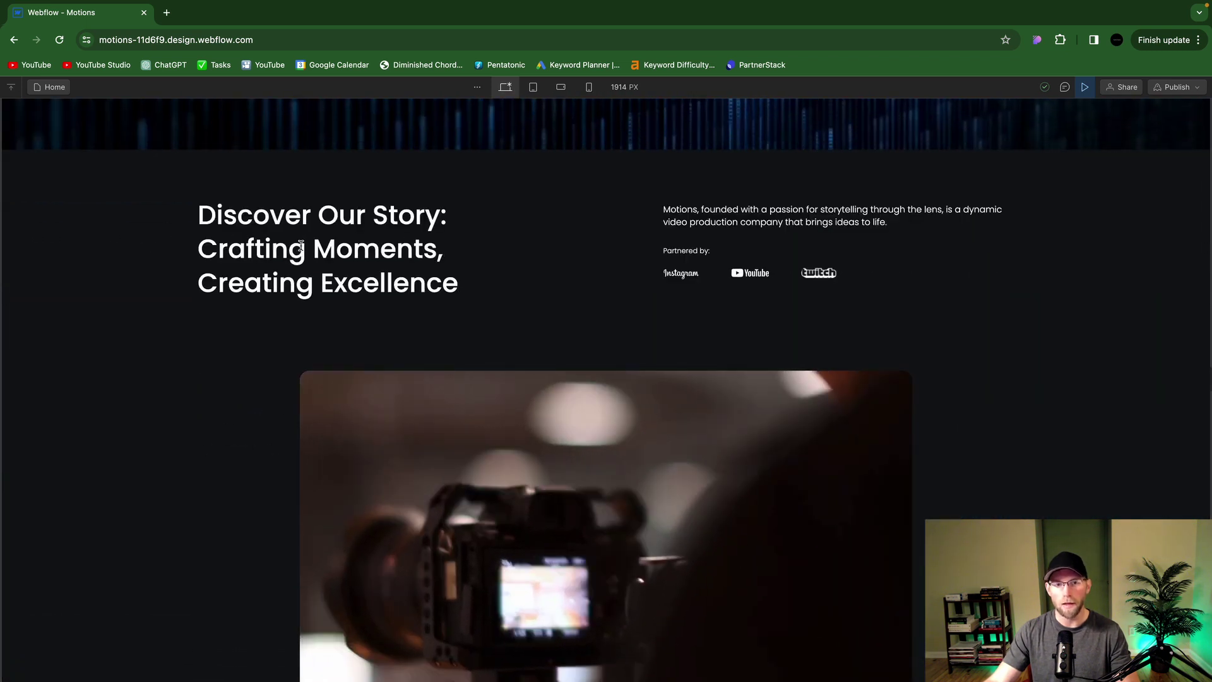
{"action": "scroll", "coordinate": [760, 359], "scroll_direction": "down", "scroll_amount": 2}
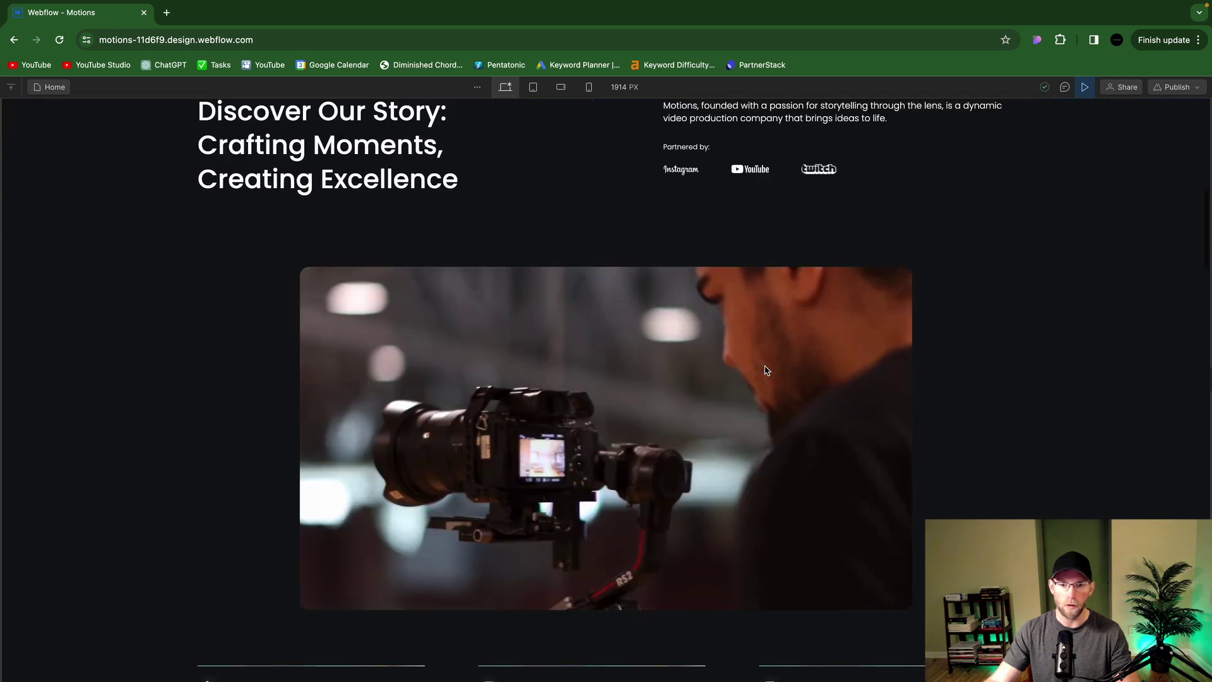
{"action": "scroll", "coordinate": [765, 370], "scroll_direction": "down", "scroll_amount": 10}
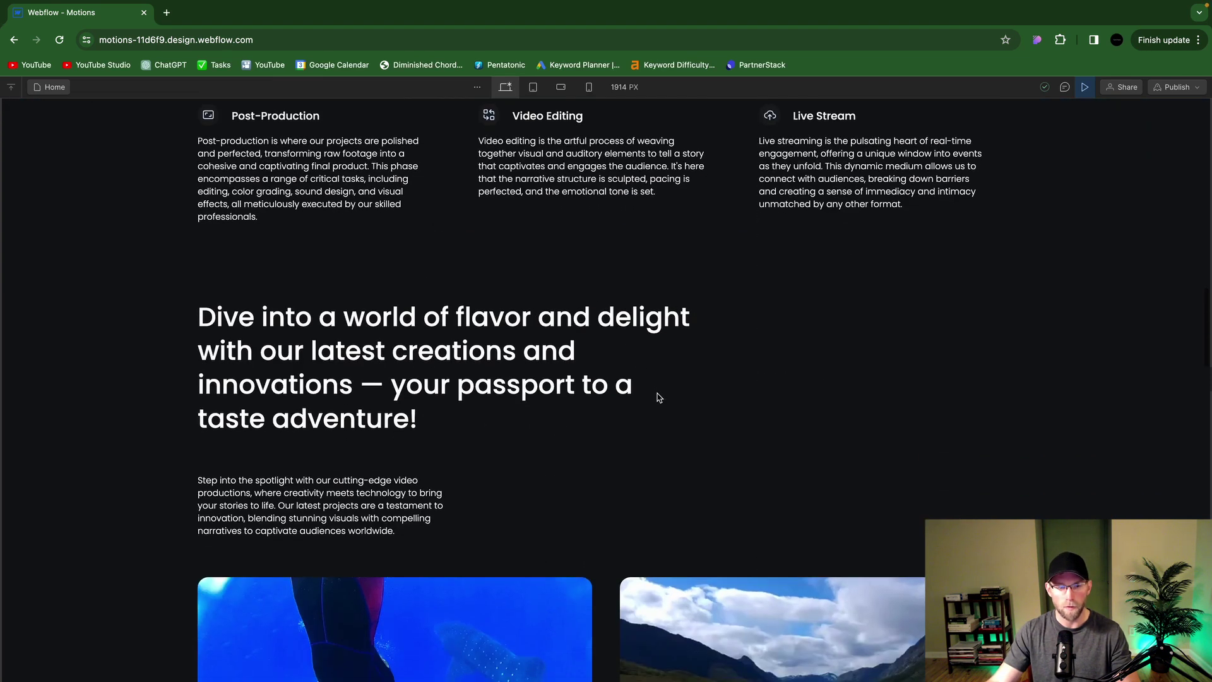
{"action": "scroll", "coordinate": [657, 395], "scroll_direction": "down", "scroll_amount": 4}
{"action": "scroll", "coordinate": [612, 347], "scroll_direction": "up", "scroll_amount": 12}
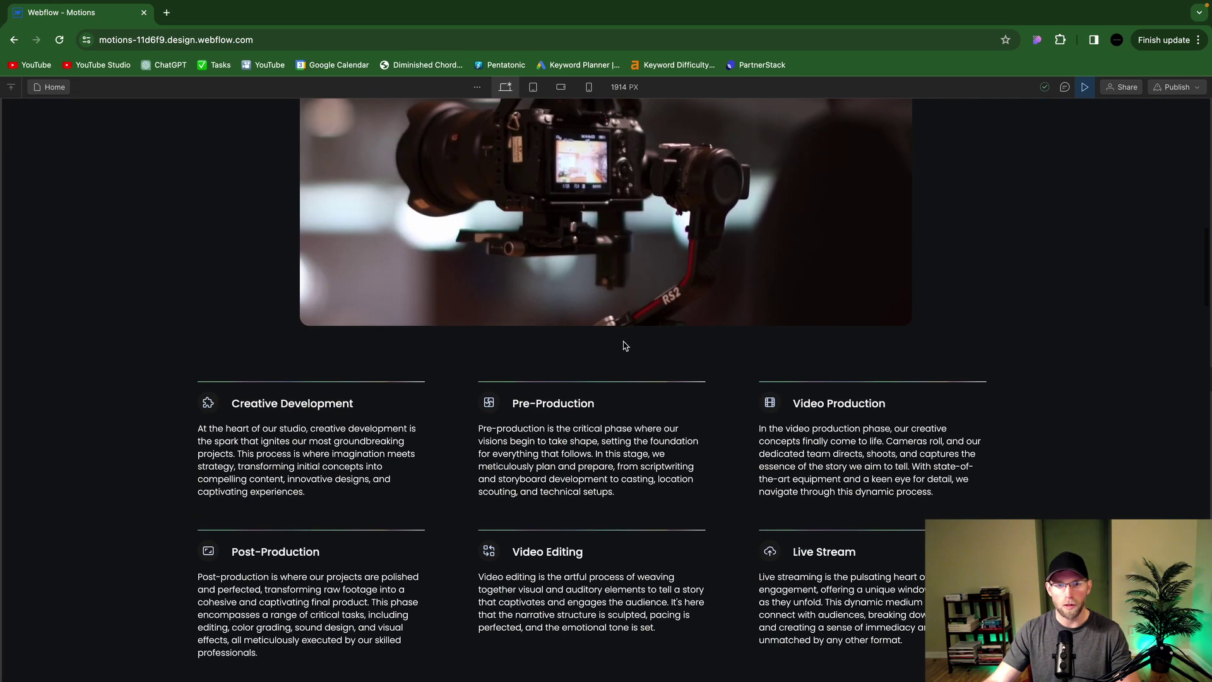
{"action": "scroll", "coordinate": [625, 346], "scroll_direction": "up", "scroll_amount": 15}
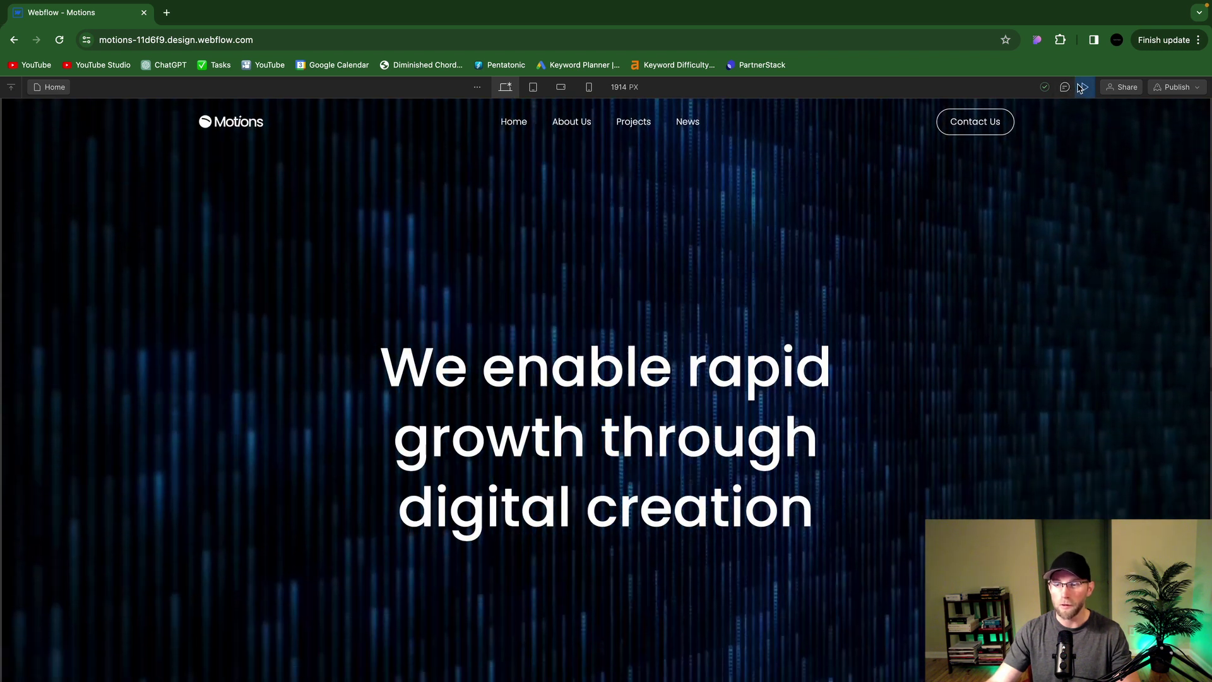
Exit Preview and scroll down to the Discover Our Story section
{"action": "left_click", "coordinate": [1080, 89]}
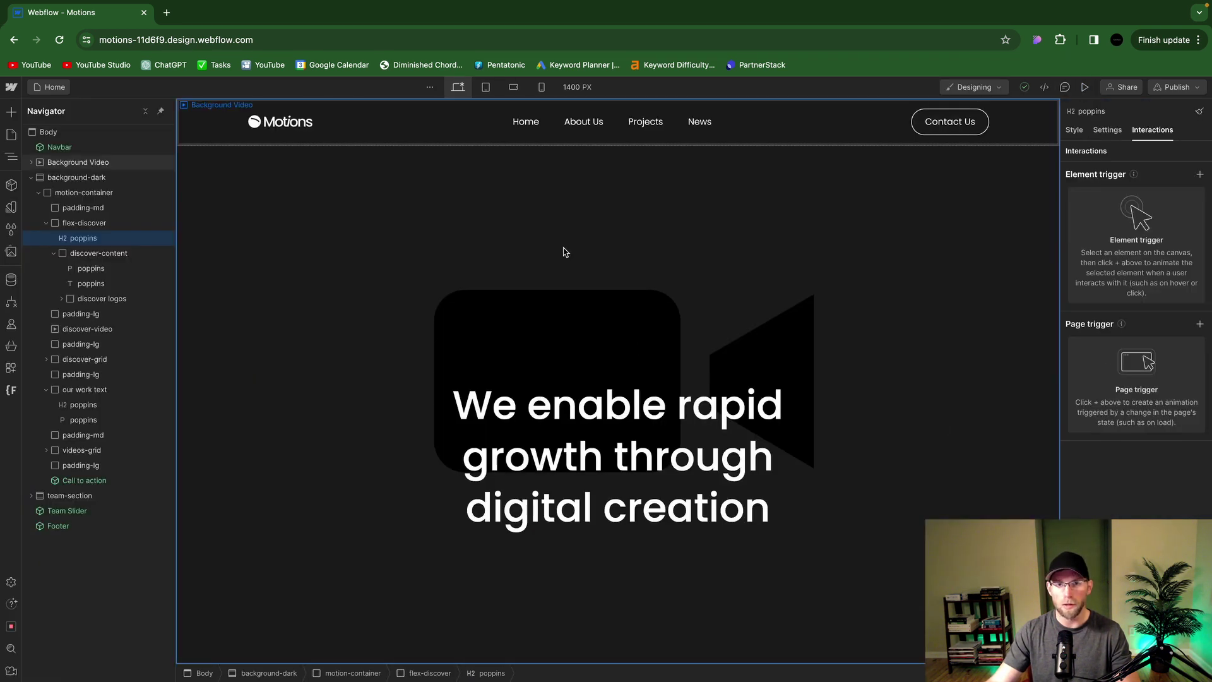
{"action": "scroll", "coordinate": [590, 369], "scroll_direction": "down", "scroll_amount": 4}
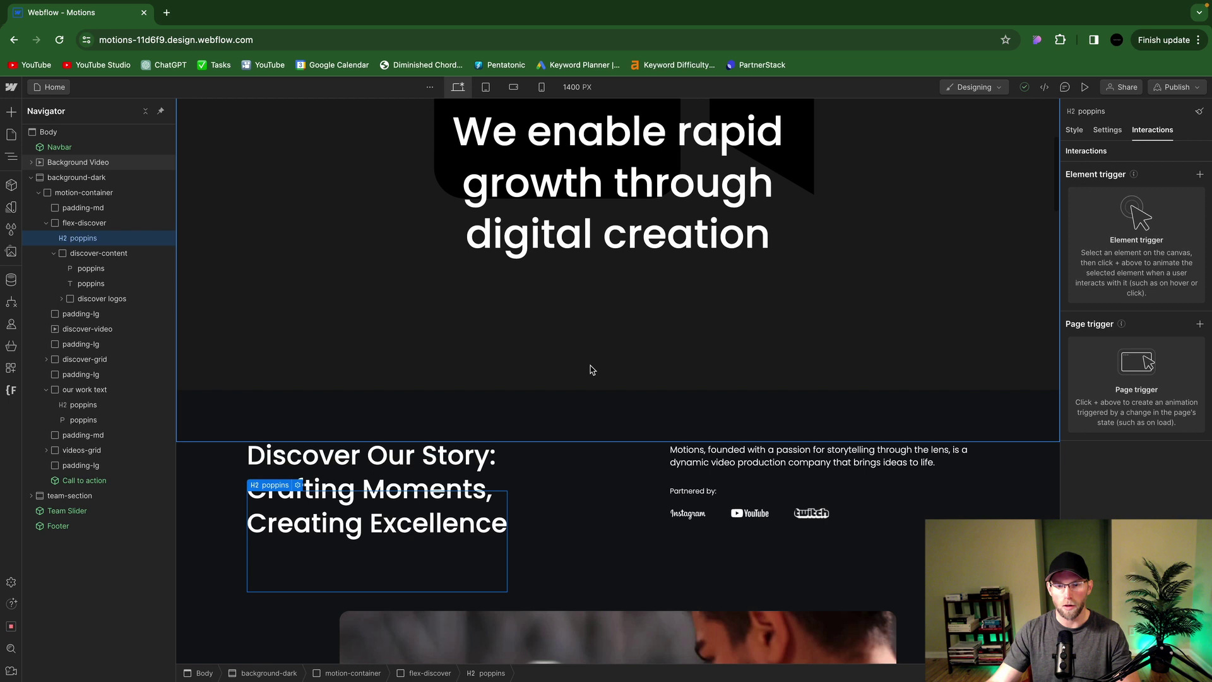
{"action": "scroll", "coordinate": [590, 370], "scroll_direction": "down", "scroll_amount": 1}
{"action": "scroll", "coordinate": [755, 351], "scroll_direction": "down", "scroll_amount": 1}
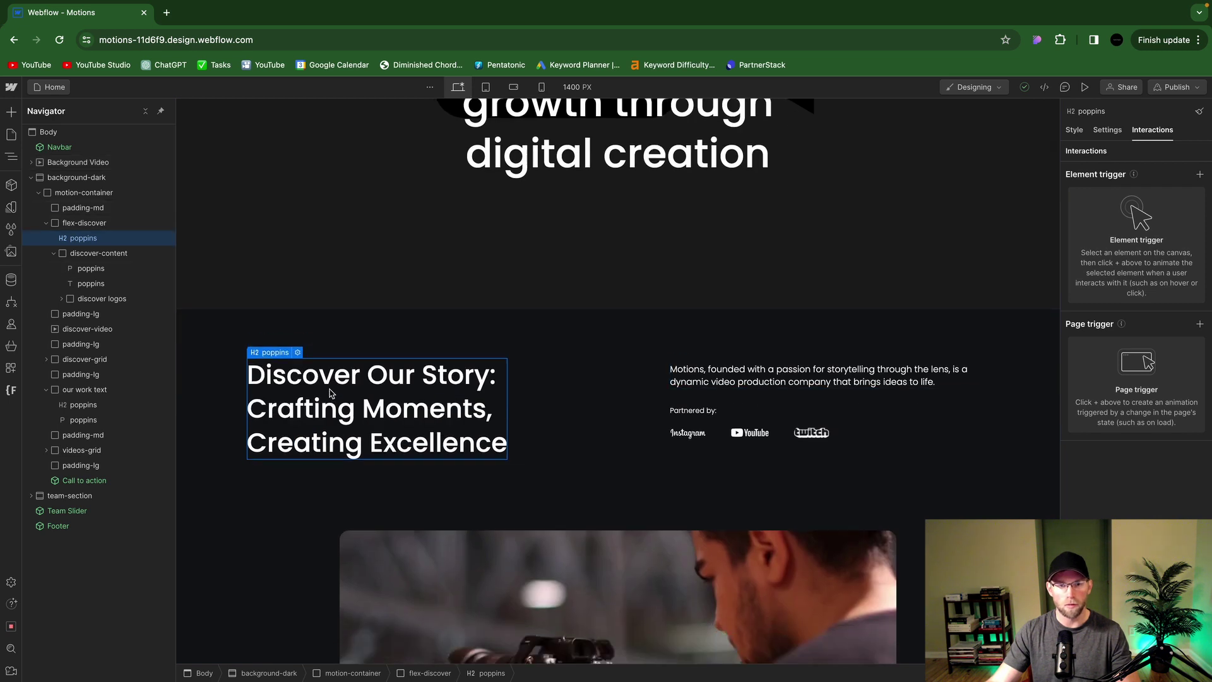
{"action": "scroll", "coordinate": [332, 407], "scroll_direction": "down", "scroll_amount": 4}
{"action": "scroll", "coordinate": [486, 342], "scroll_direction": "up", "scroll_amount": 2}
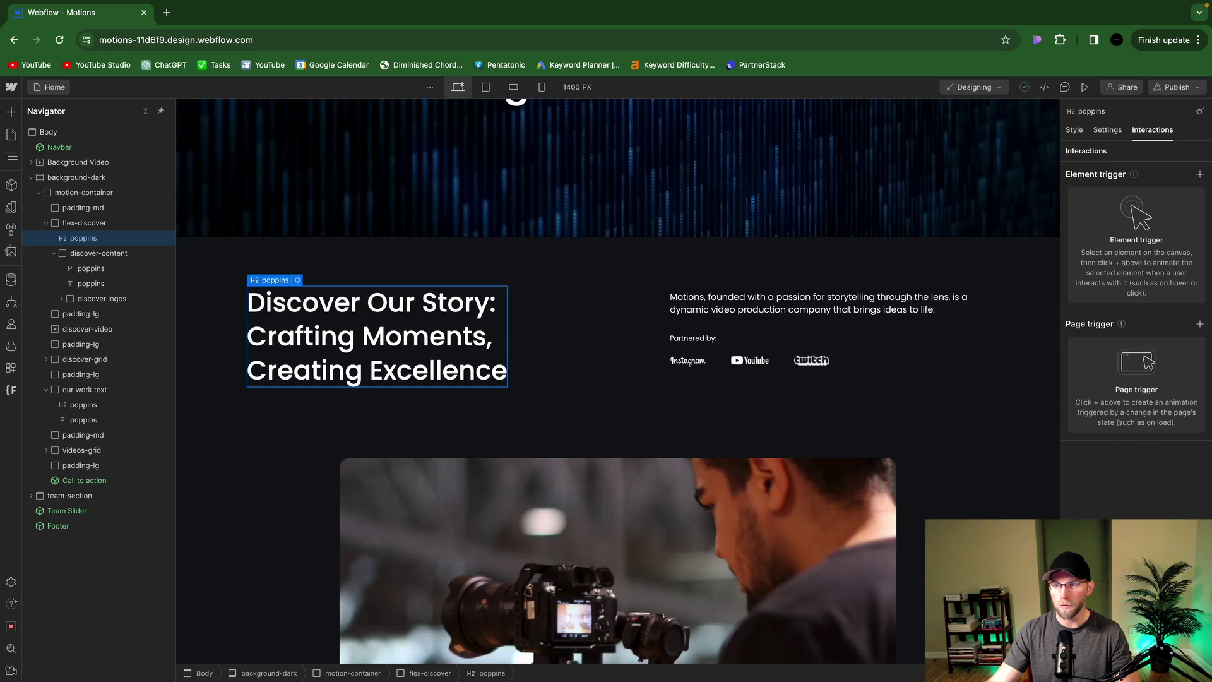
Give the H2 heading a Scroll into view Slide trigger from the left; select discover-content
{"action": "left_click", "coordinate": [1200, 176]}
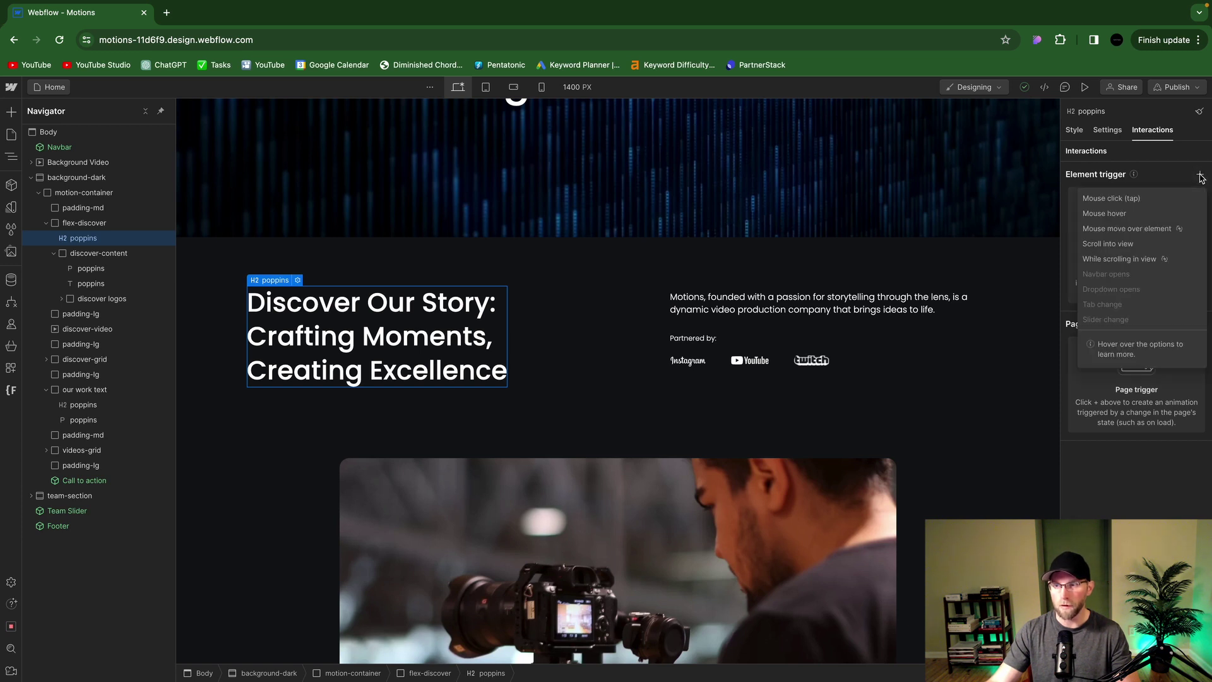
{"action": "left_click", "coordinate": [1106, 245]}
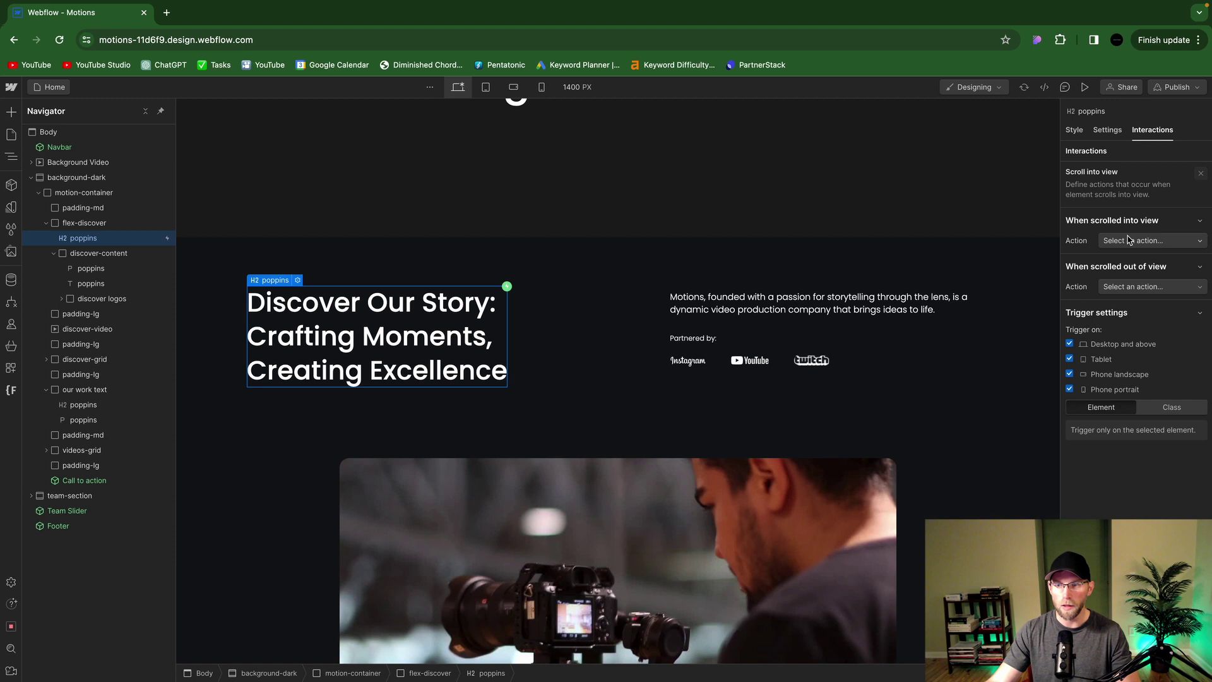
{"action": "left_click", "coordinate": [1137, 241]}
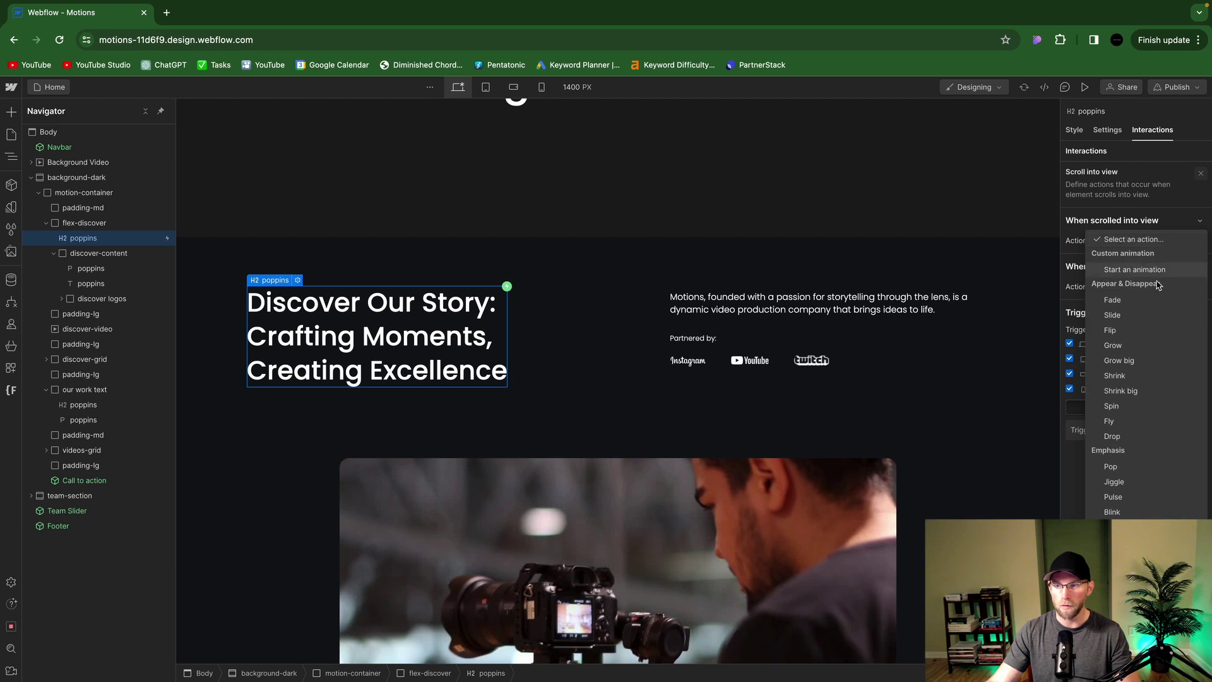
{"action": "left_click", "coordinate": [1129, 322]}
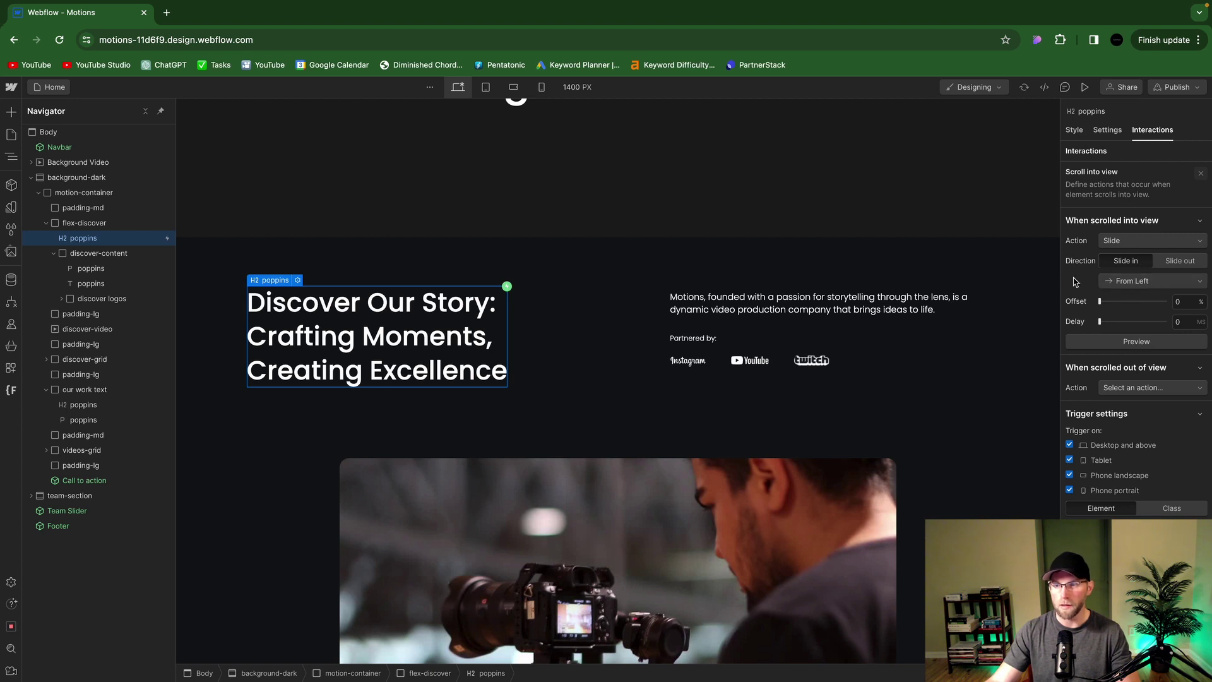
{"action": "left_click", "coordinate": [1134, 286]}
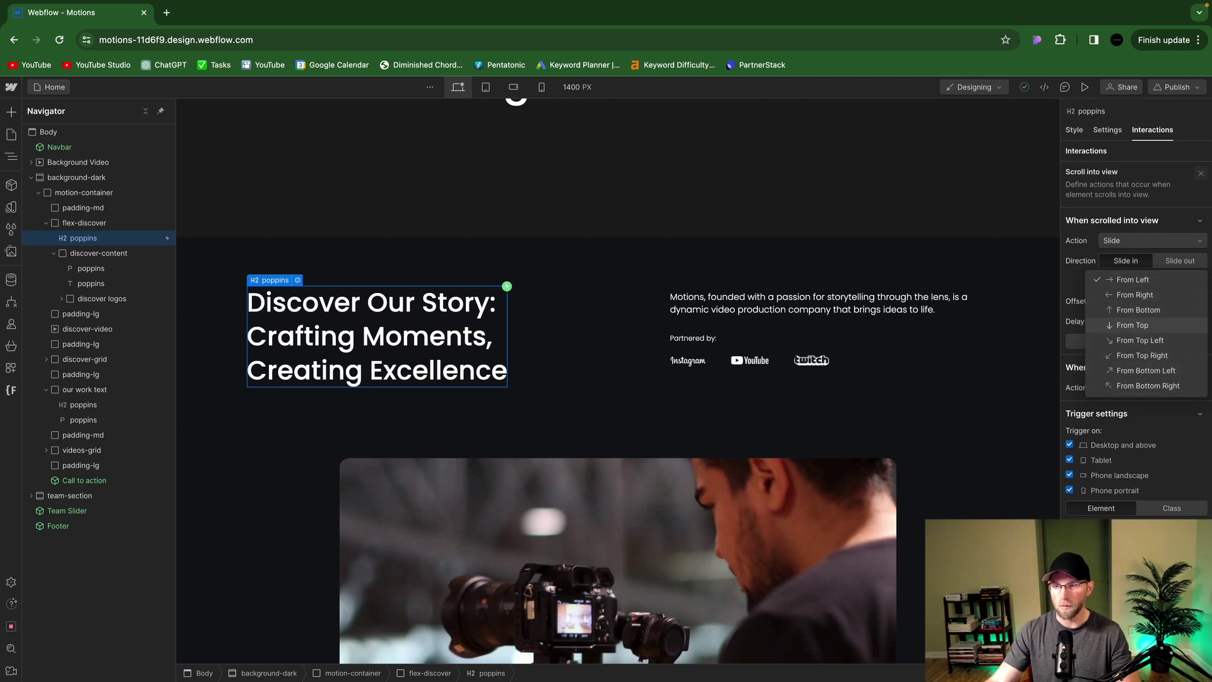
{"action": "left_click", "coordinate": [1149, 286]}
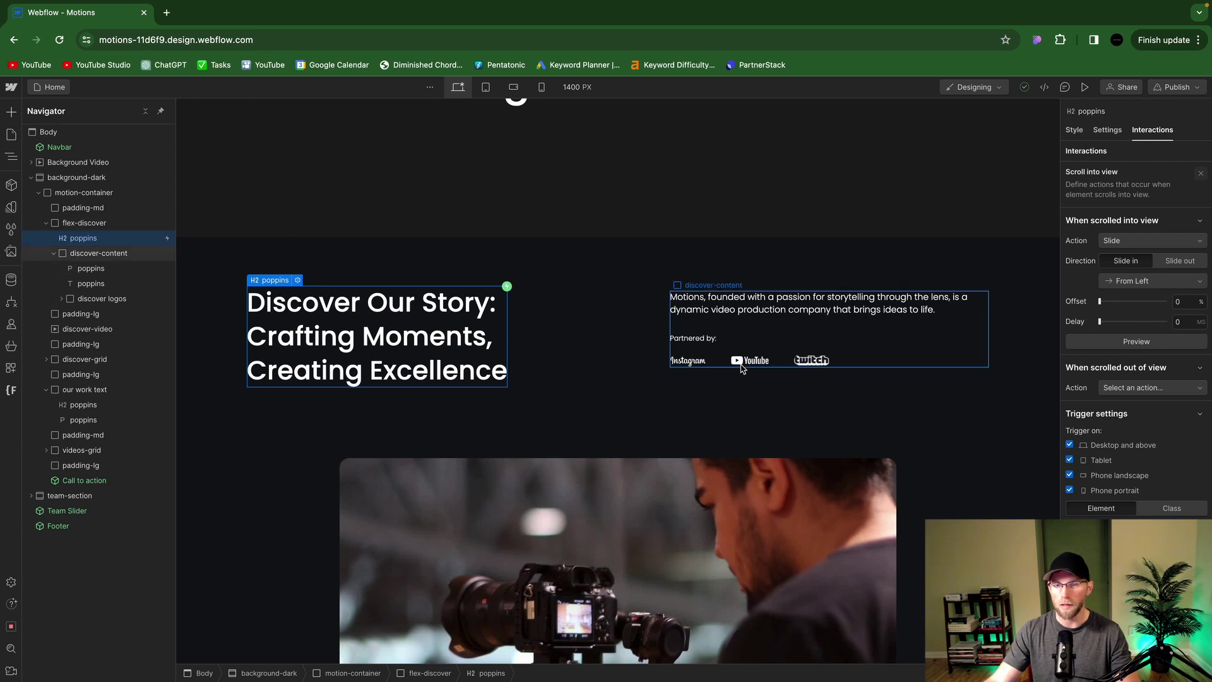
{"action": "left_click", "coordinate": [771, 340]}
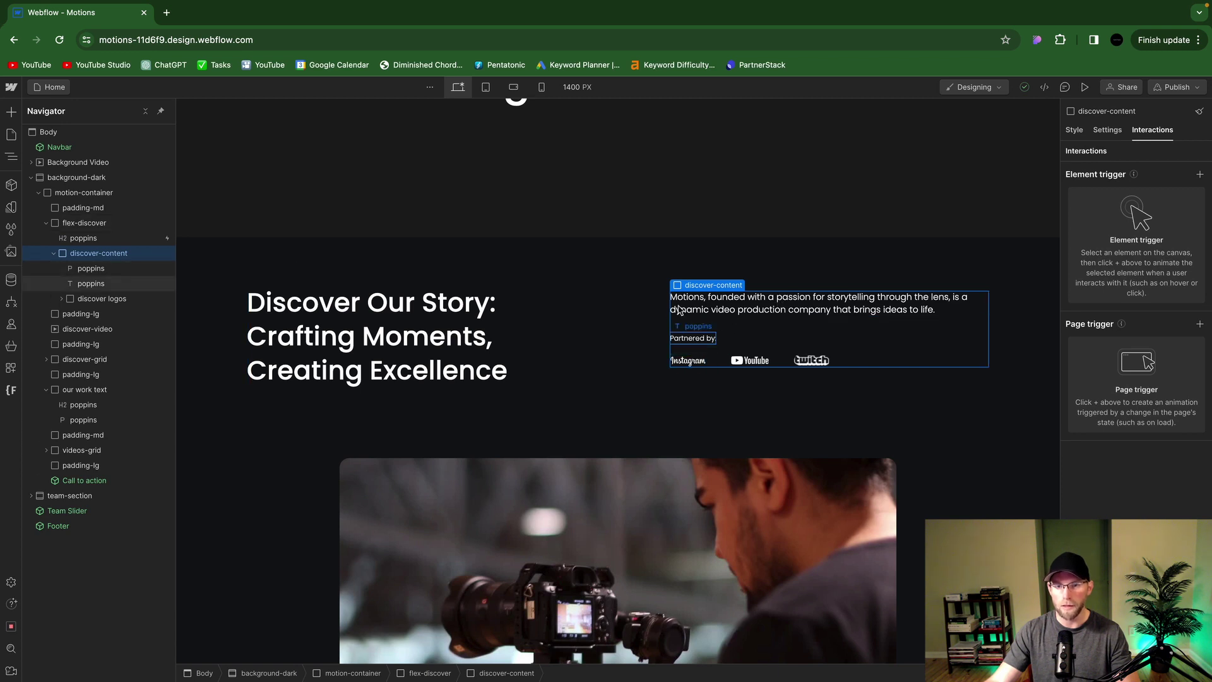
Add a Scroll into view Slide trigger to discover-content with direction From Right
{"action": "left_click", "coordinate": [1200, 175]}
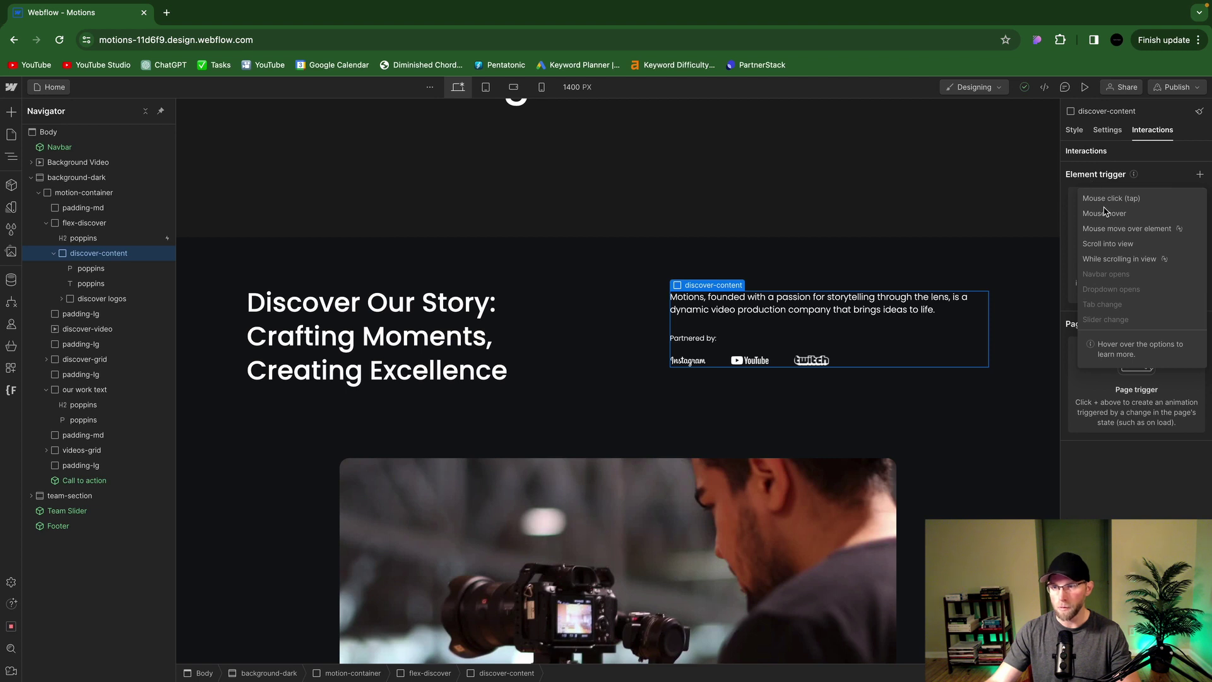
{"action": "left_click", "coordinate": [1108, 244]}
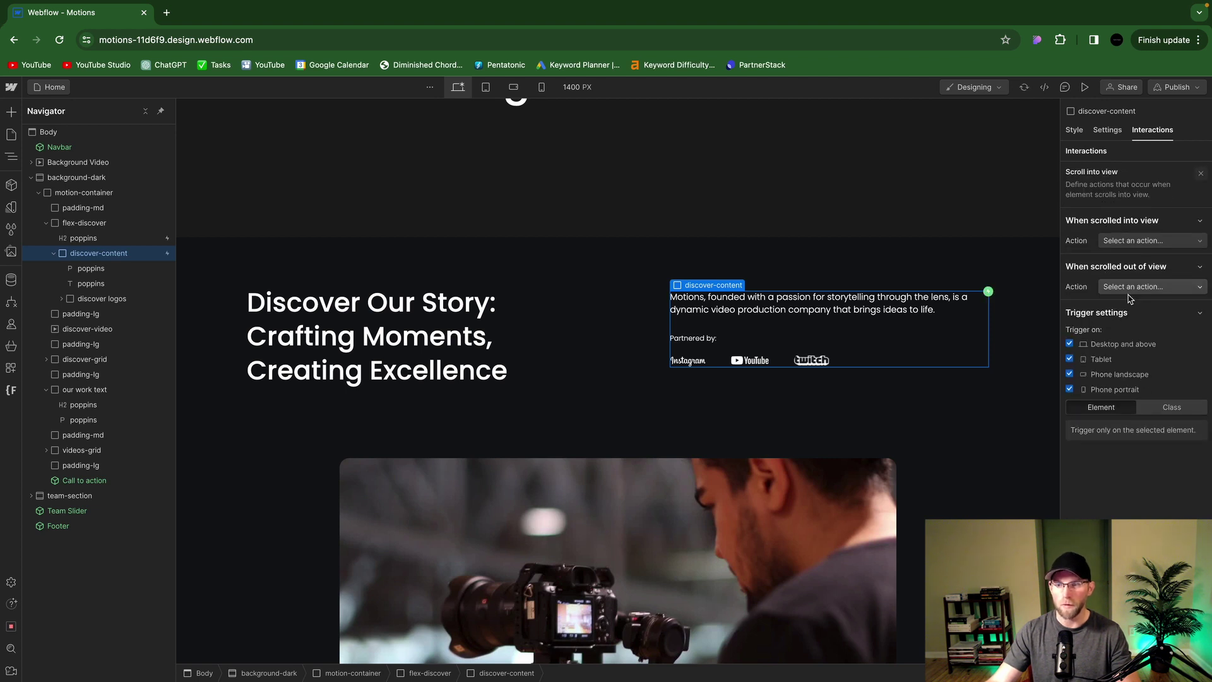
{"action": "left_click", "coordinate": [1136, 241]}
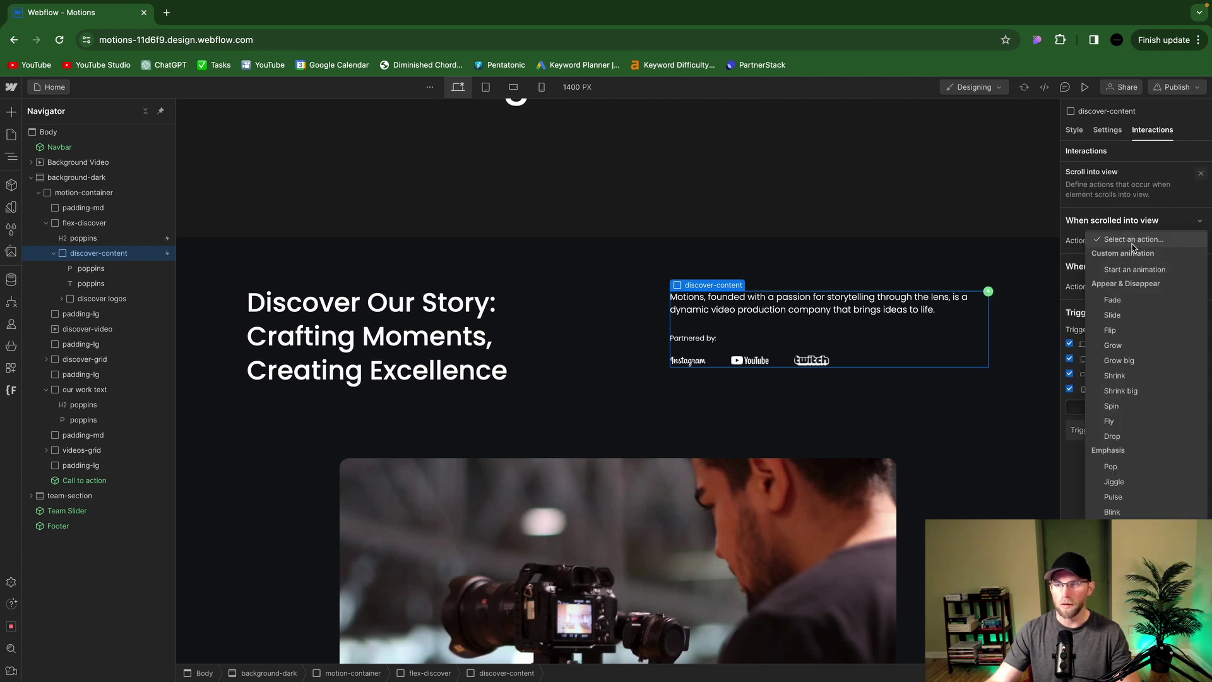
{"action": "left_click", "coordinate": [1112, 315]}
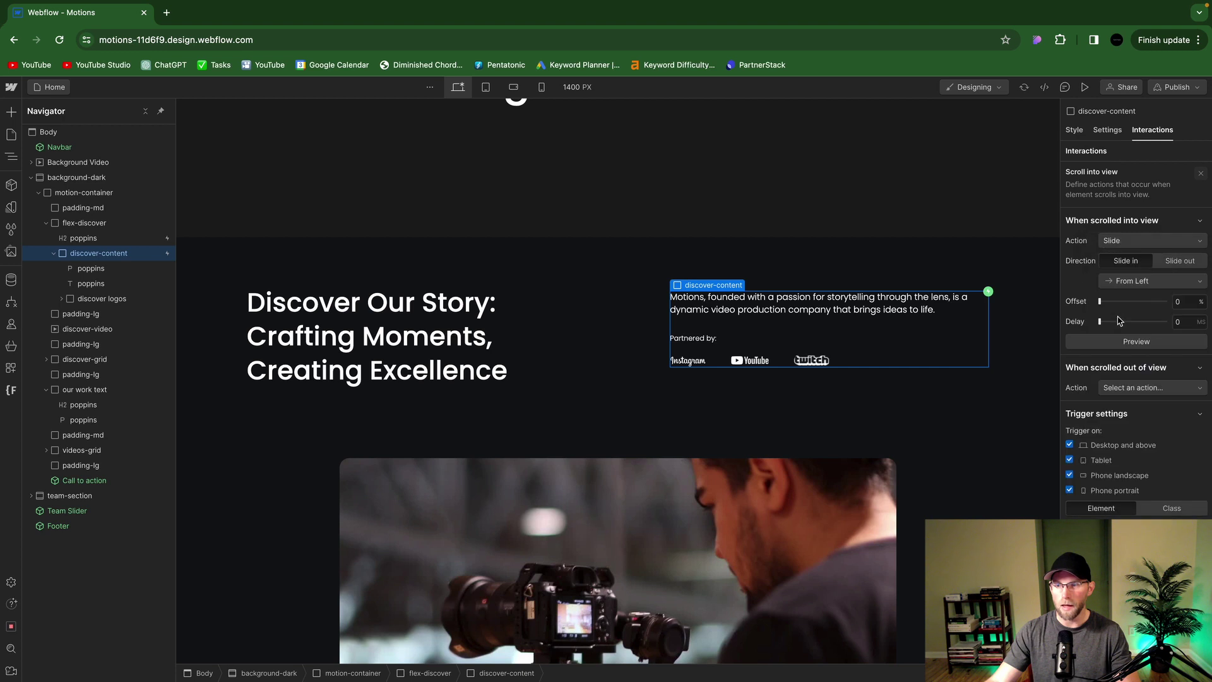
{"action": "left_click", "coordinate": [1132, 283]}
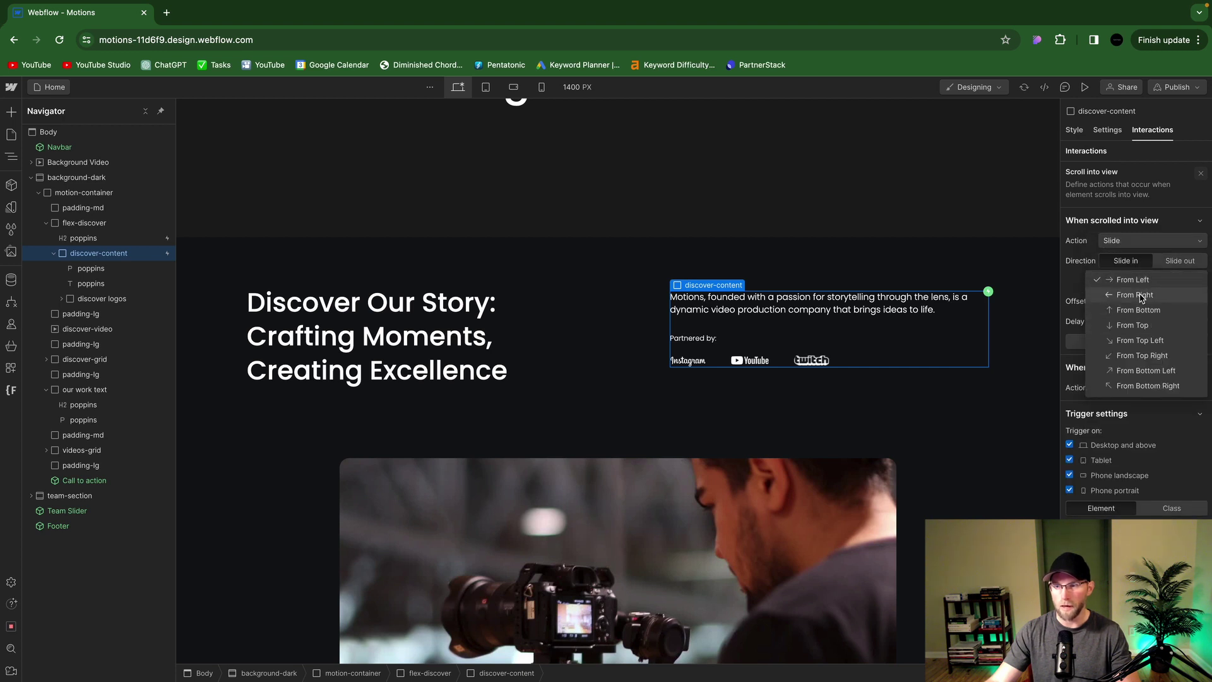
{"action": "left_click", "coordinate": [1141, 295]}
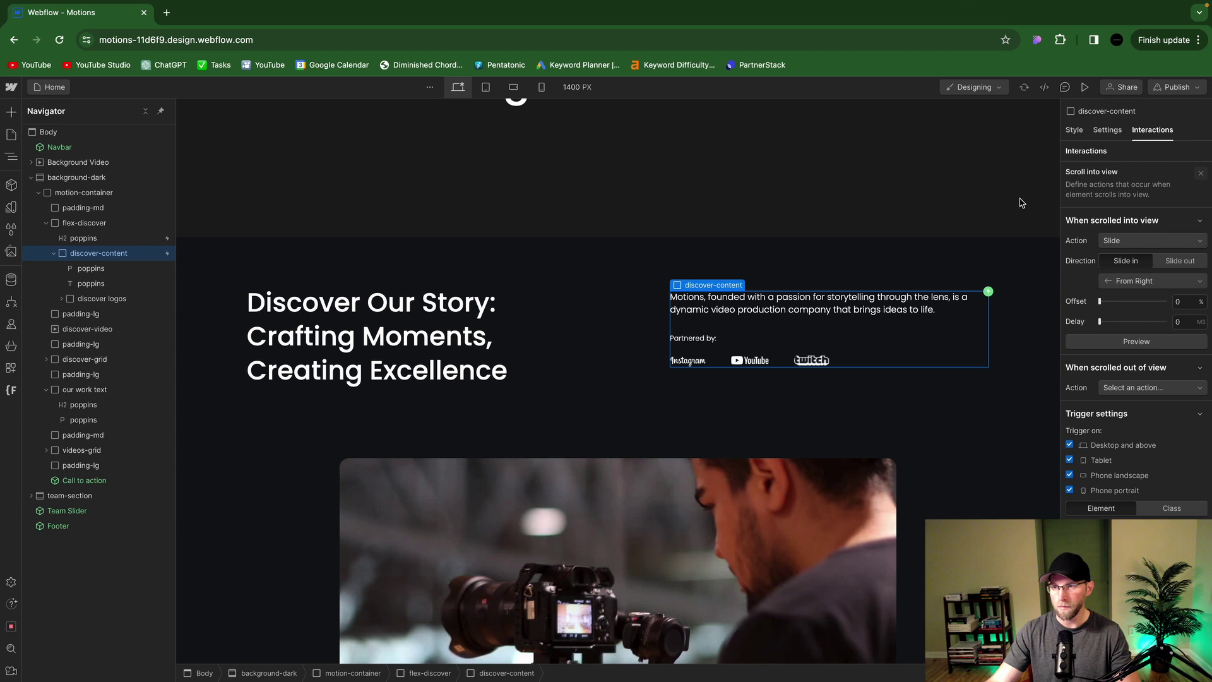
Preview the page, scroll down to check the slide-ins, then exit Preview
{"action": "scroll", "coordinate": [668, 267], "scroll_direction": "up", "scroll_amount": 10}
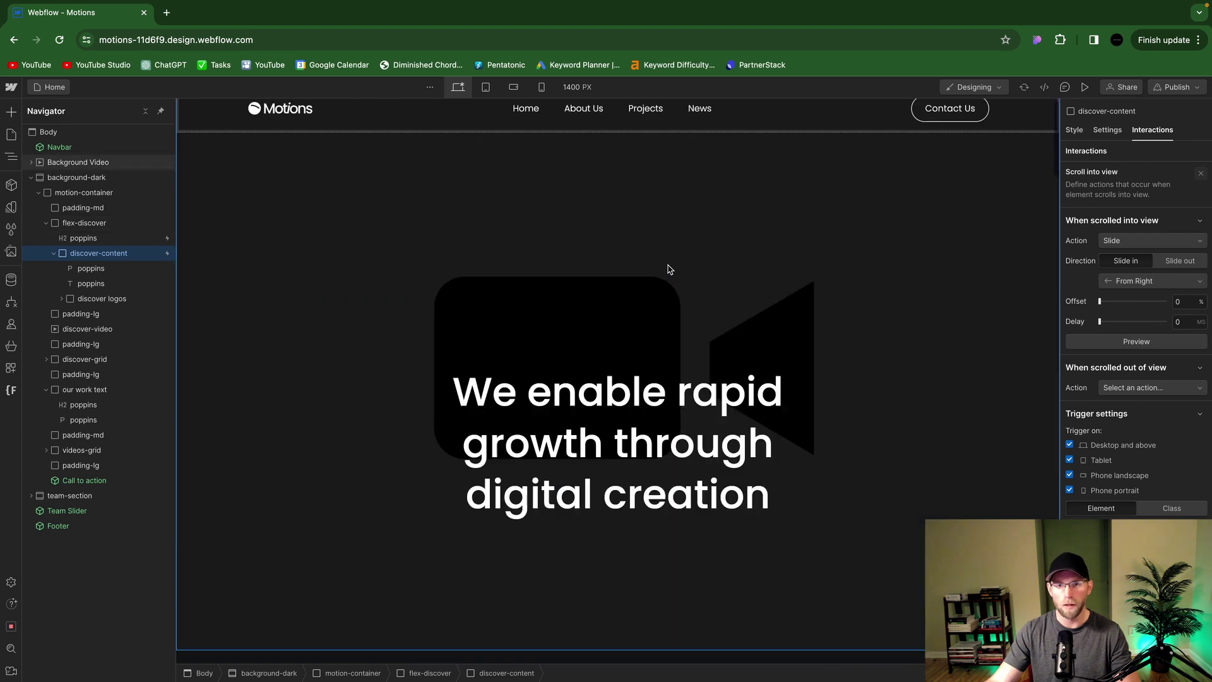
{"action": "left_click", "coordinate": [1085, 90]}
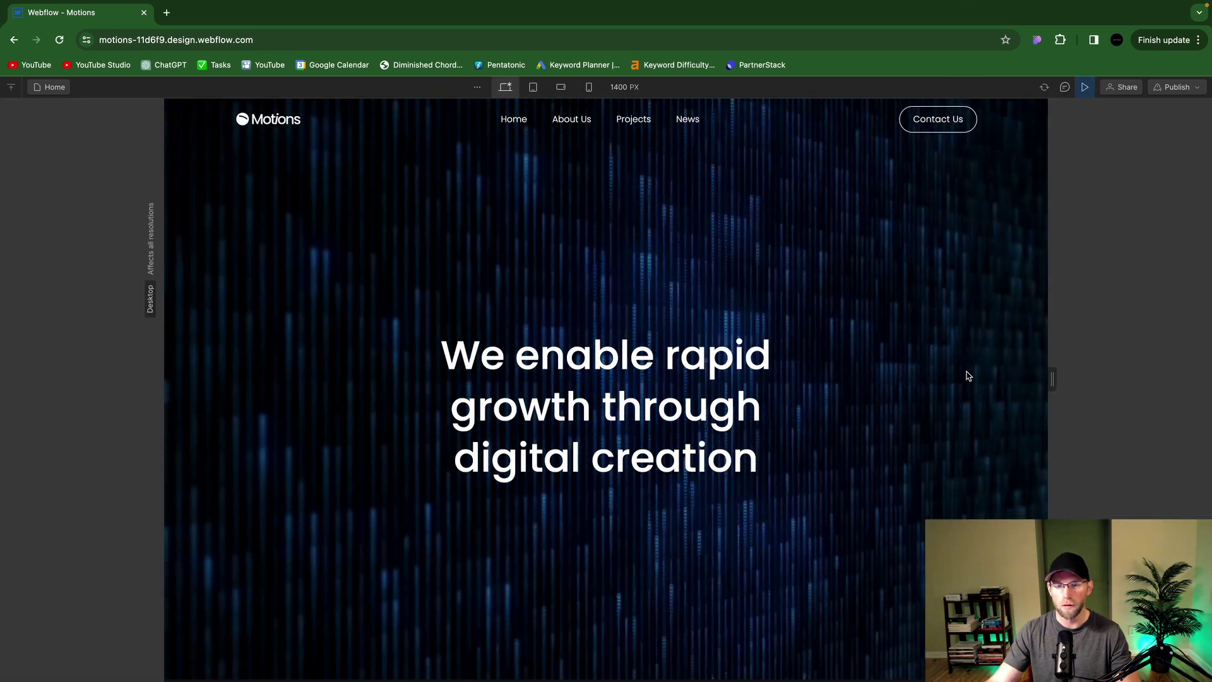
{"action": "scroll", "coordinate": [966, 371], "scroll_direction": "down", "scroll_amount": 4}
{"action": "scroll", "coordinate": [965, 370], "scroll_direction": "down", "scroll_amount": 2}
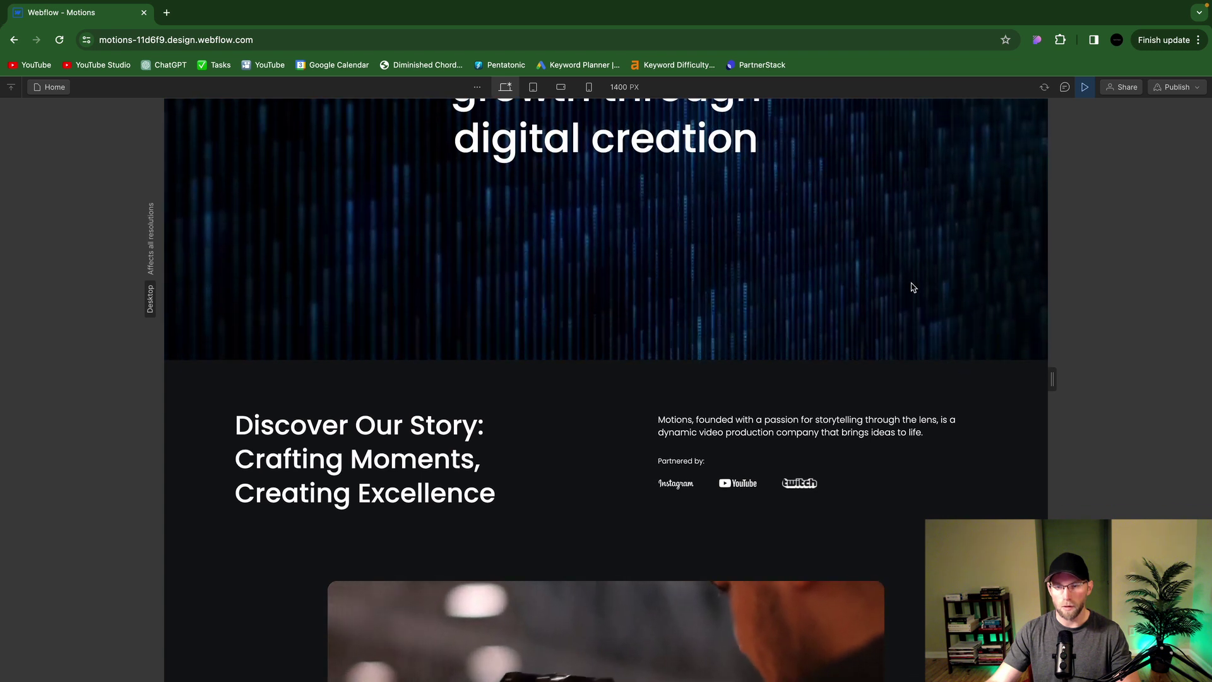
{"action": "left_click", "coordinate": [1084, 88]}
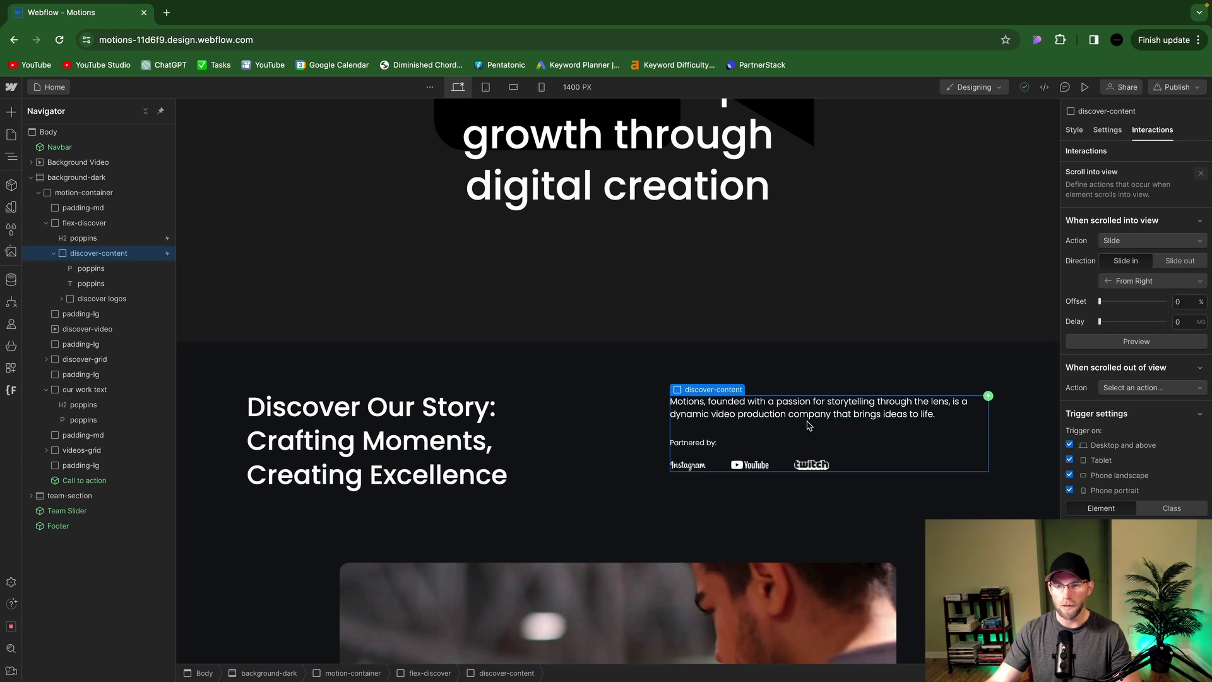
Delete discover-content's scroll trigger and give the Motions paragraph a From Right Slide on scroll into view
{"action": "left_click", "coordinate": [1202, 174]}
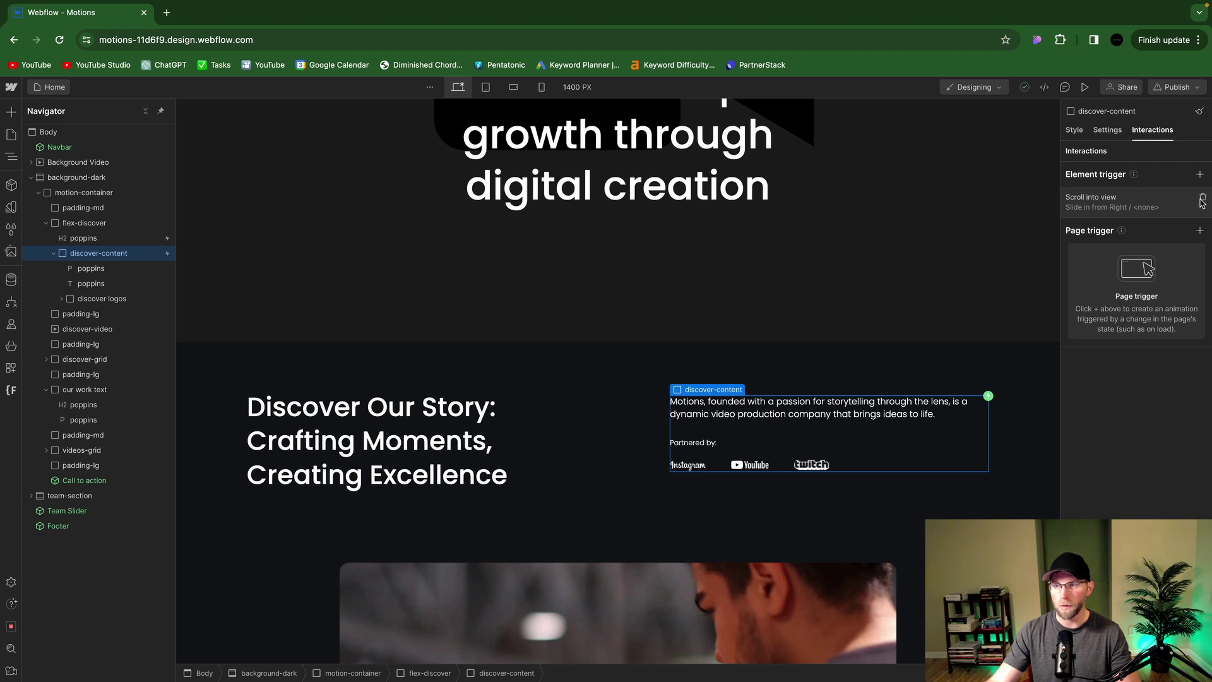
{"action": "left_click", "coordinate": [1203, 198]}
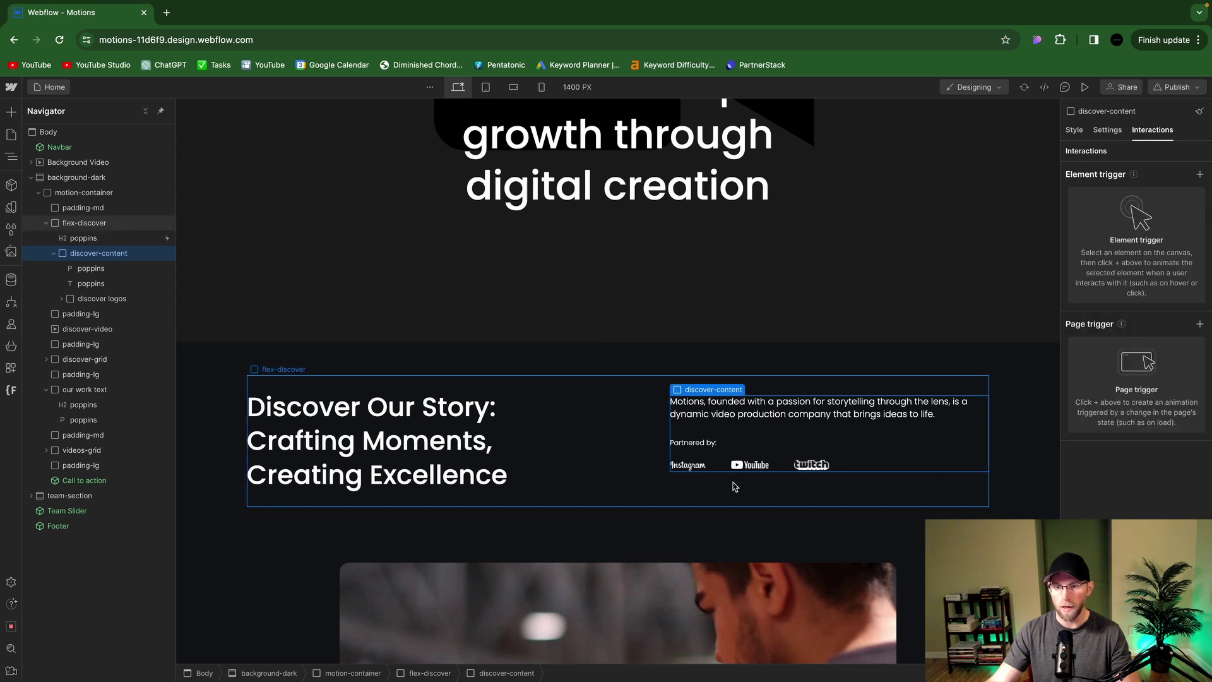
{"action": "left_click", "coordinate": [697, 417]}
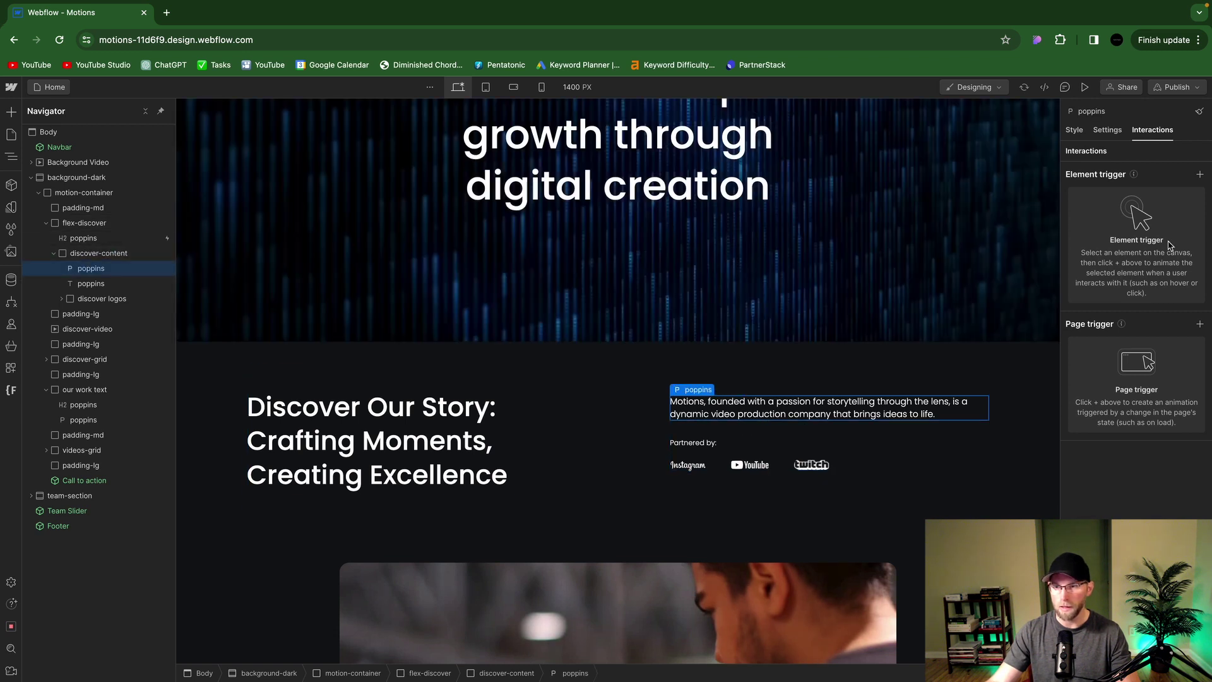
{"action": "left_click", "coordinate": [1196, 177]}
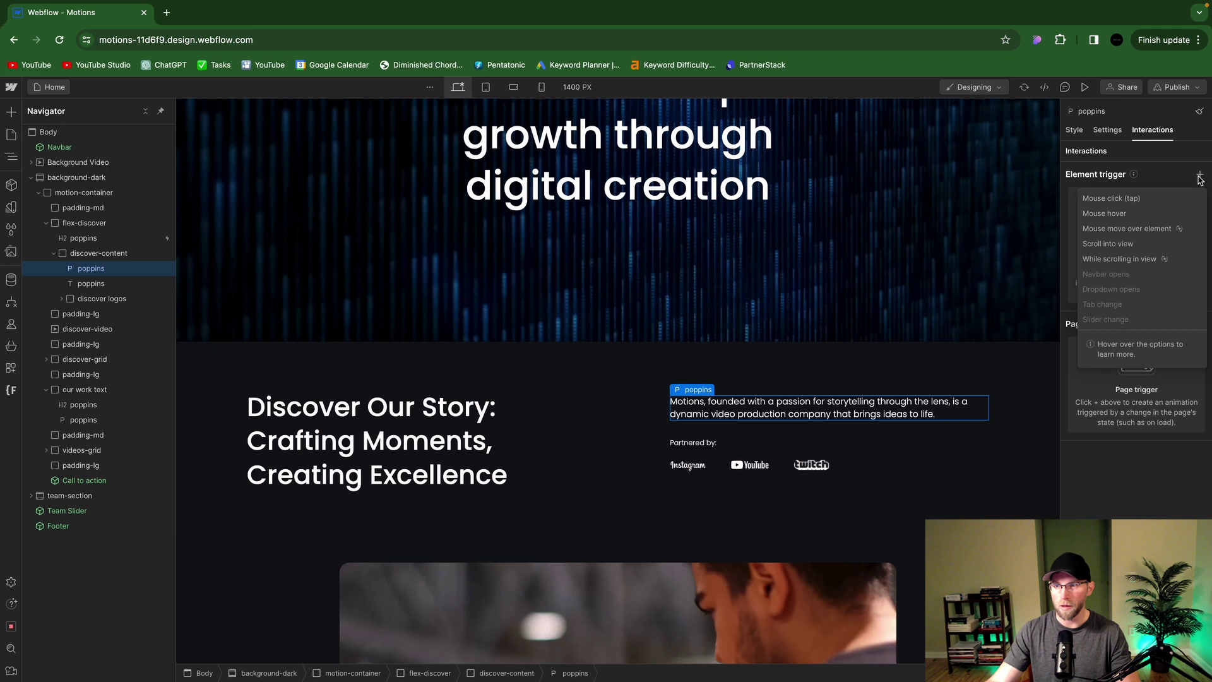
{"action": "left_click", "coordinate": [1115, 248]}
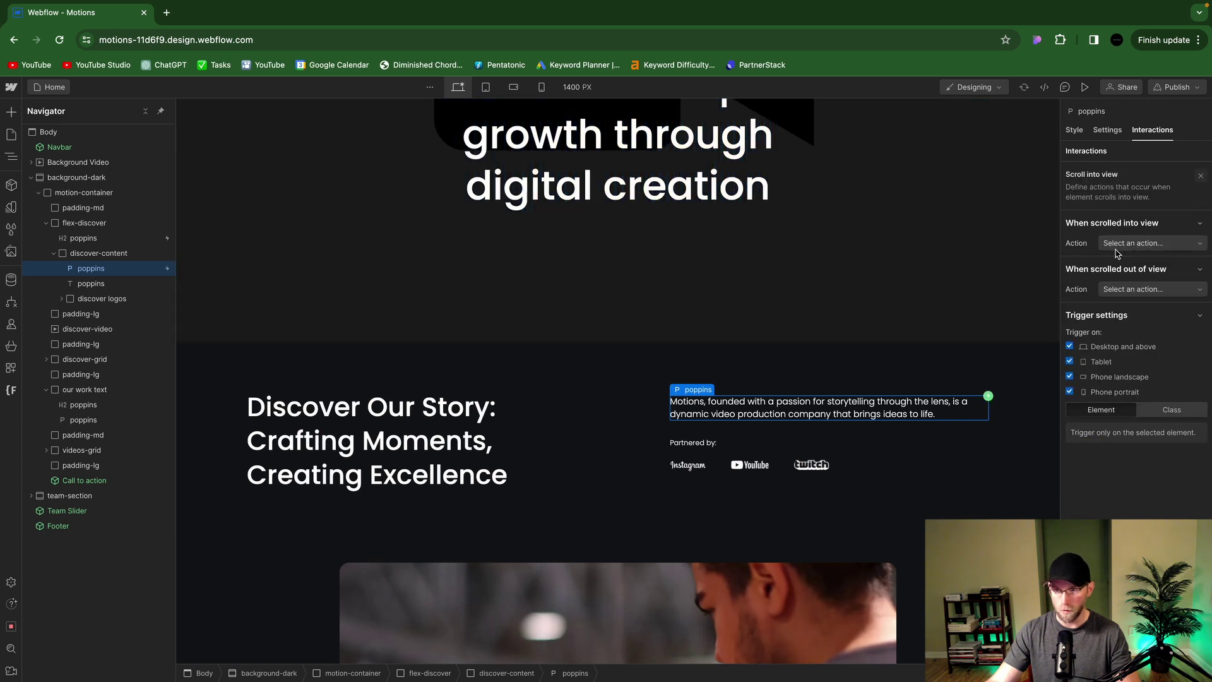
{"action": "left_click", "coordinate": [1123, 246]}
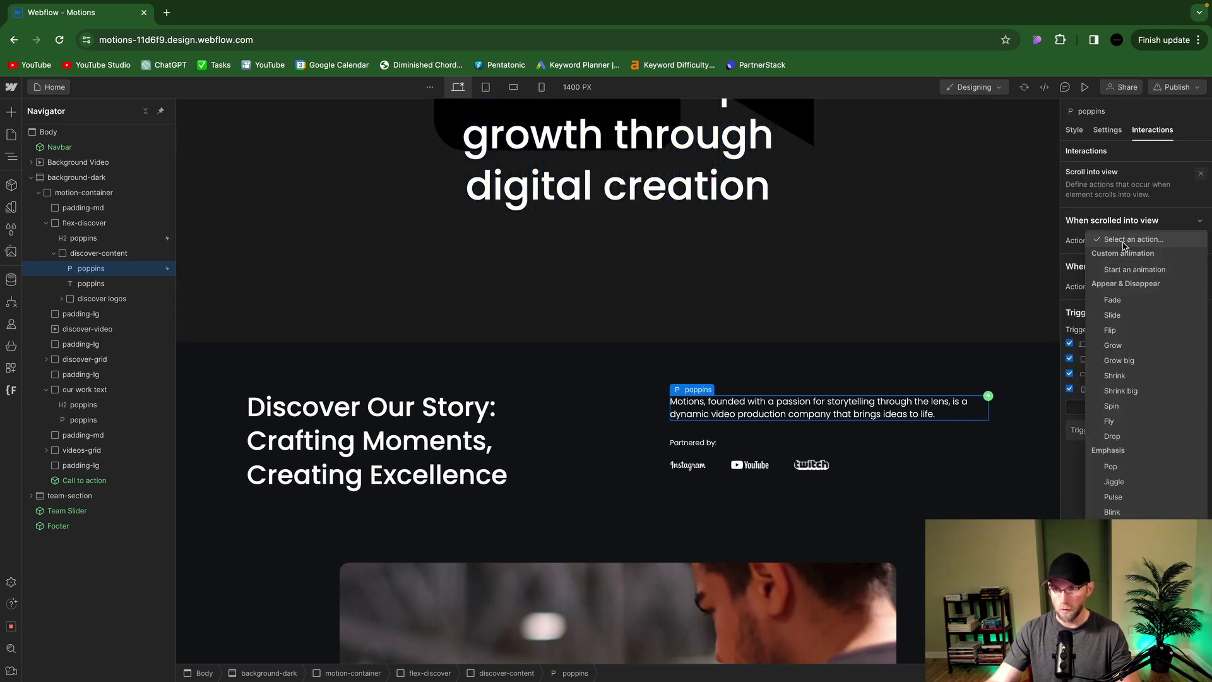
{"action": "left_click", "coordinate": [1113, 315]}
{"action": "left_click", "coordinate": [1137, 289]}
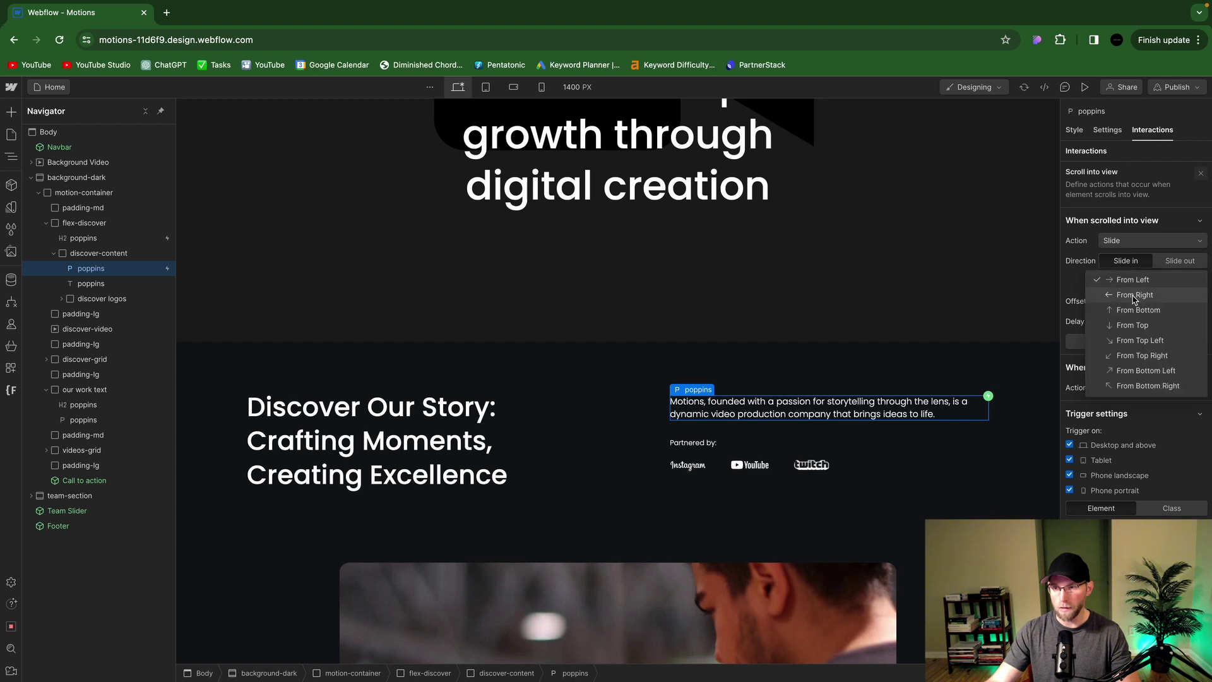
{"action": "left_click", "coordinate": [1134, 297]}
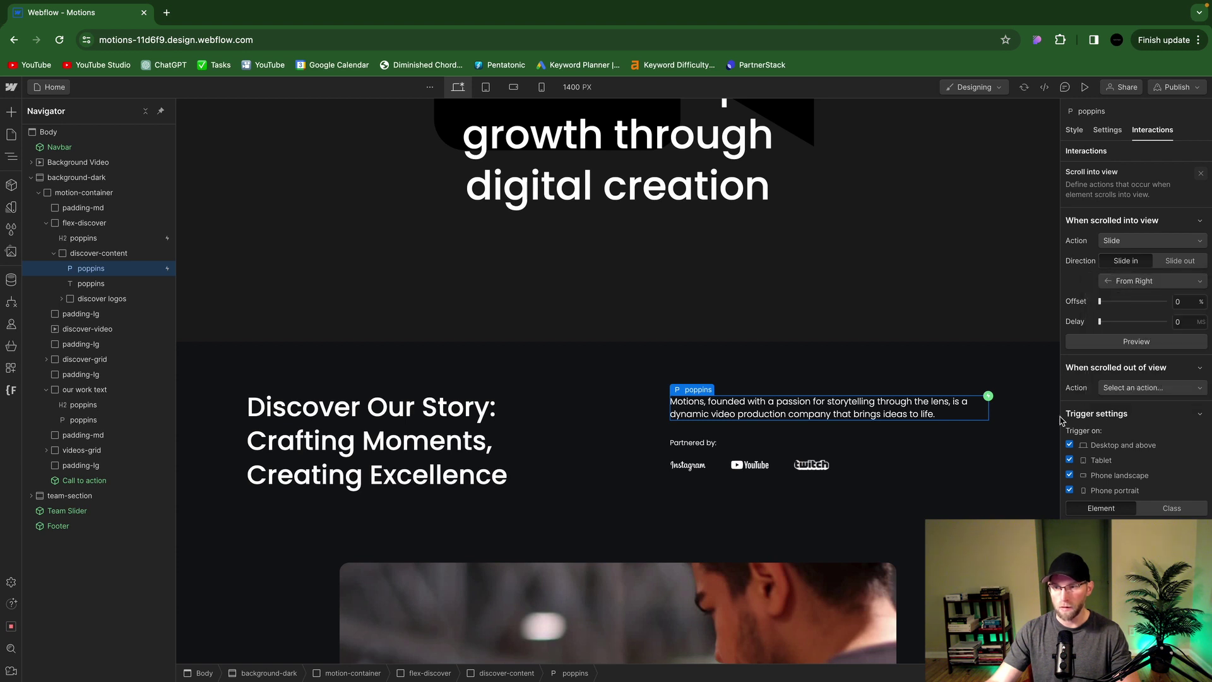
Give the Partnered by label a Scroll into view Slide trigger, From Right, 200 ms delay
{"action": "left_click", "coordinate": [693, 446]}
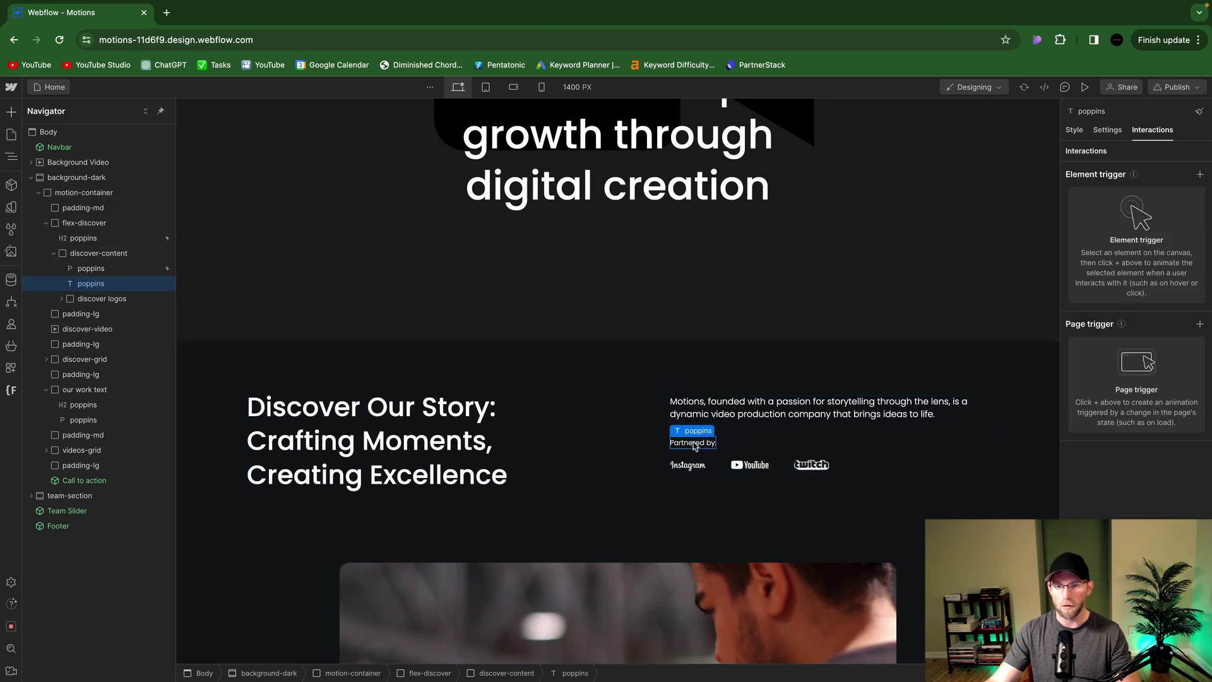
{"action": "left_click", "coordinate": [1200, 174]}
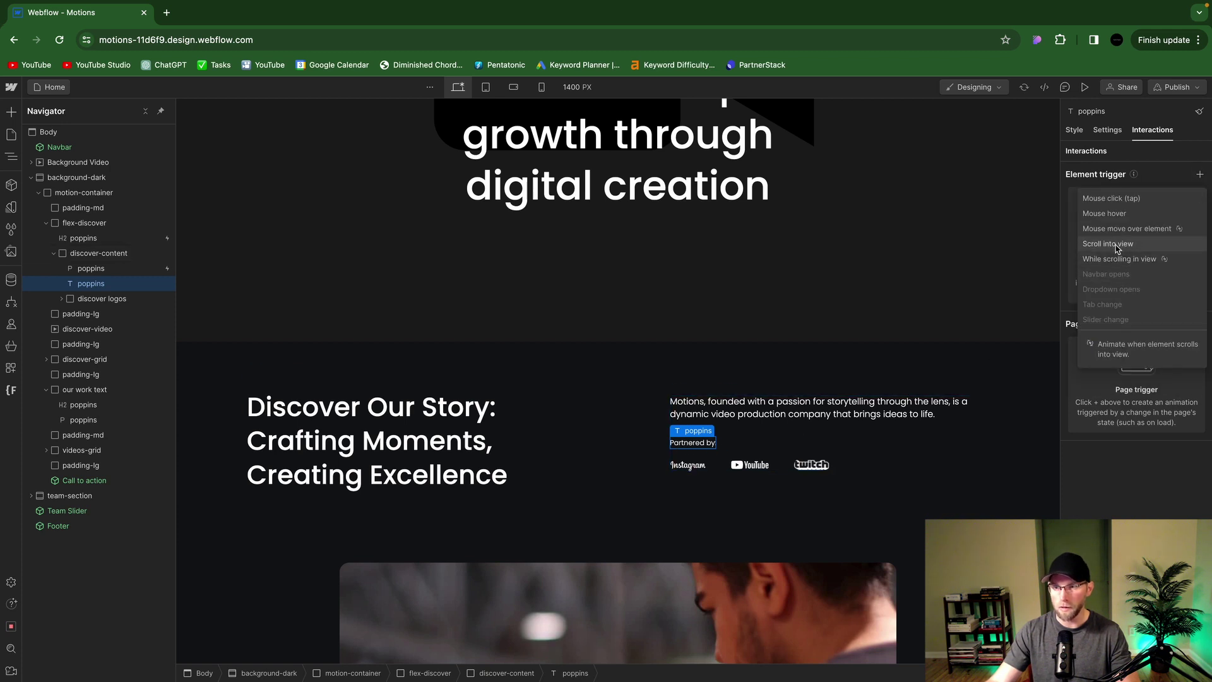
{"action": "left_click", "coordinate": [1117, 246]}
{"action": "left_click", "coordinate": [1126, 244]}
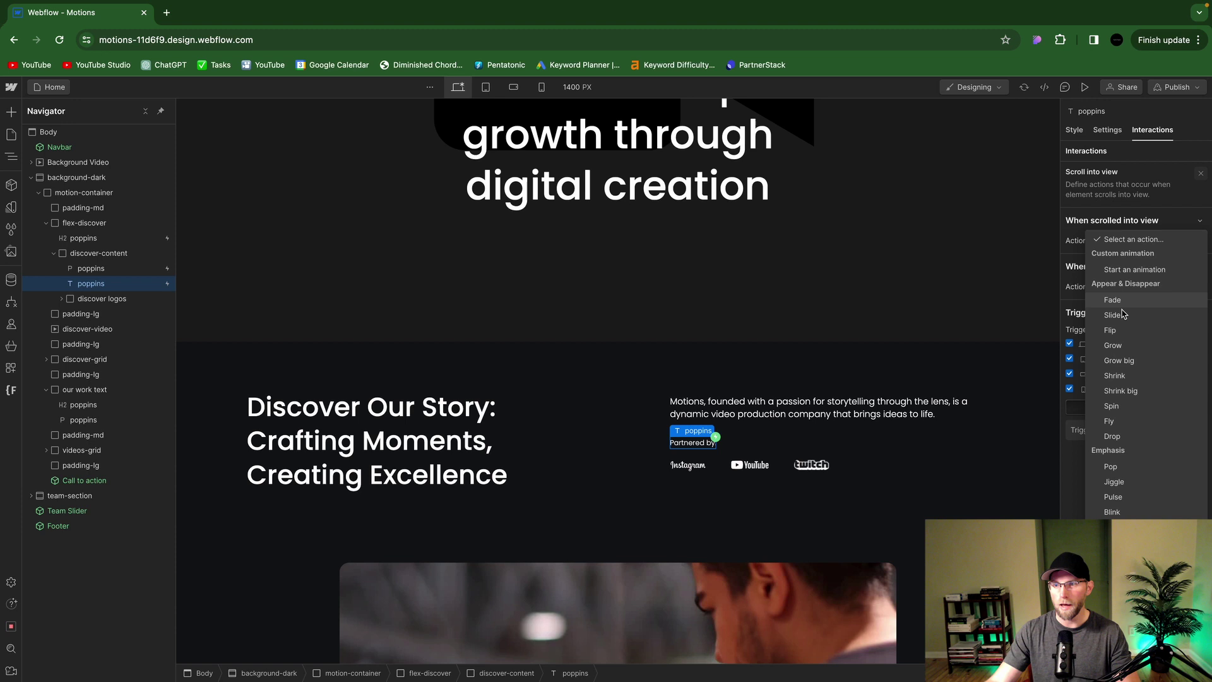
{"action": "left_click", "coordinate": [1124, 319]}
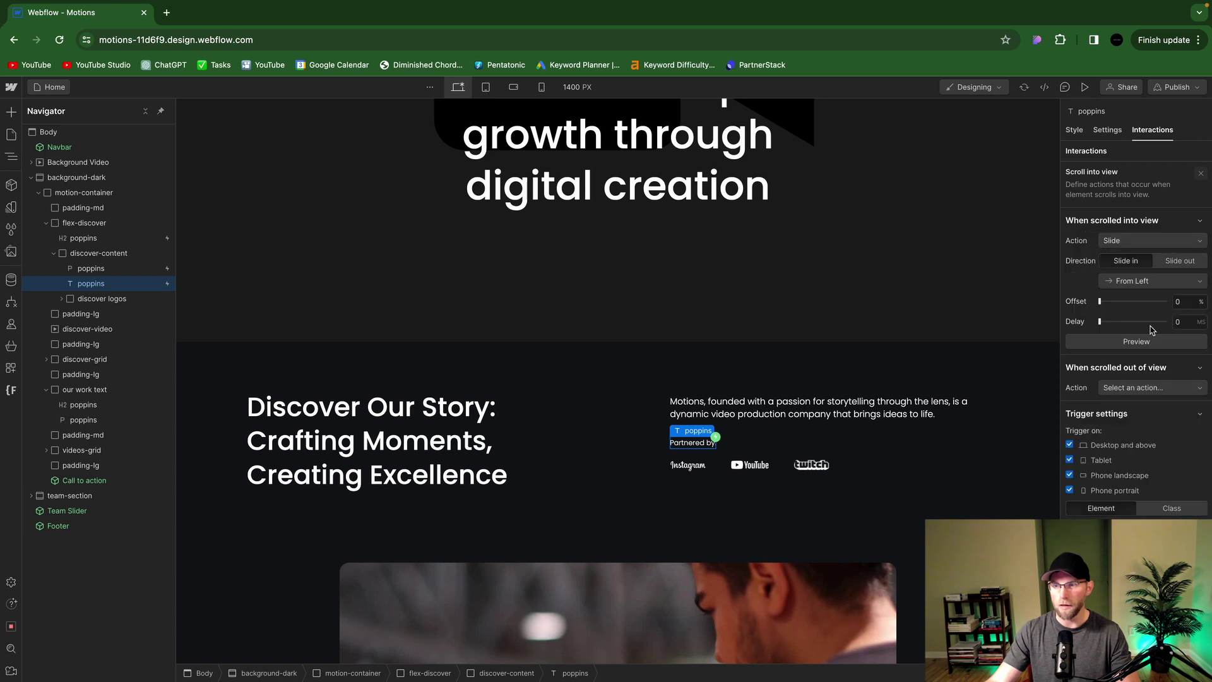
{"action": "left_click", "coordinate": [1142, 281]}
{"action": "left_click", "coordinate": [1144, 300]}
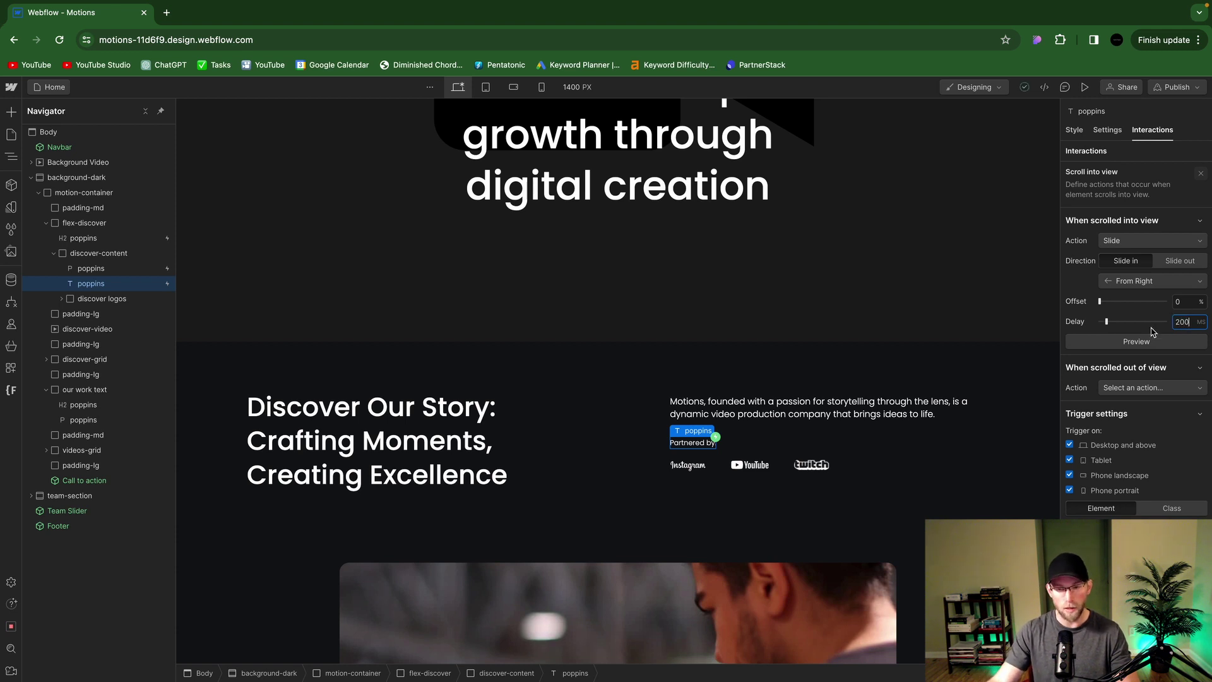
{"action": "left_click", "coordinate": [722, 472]}
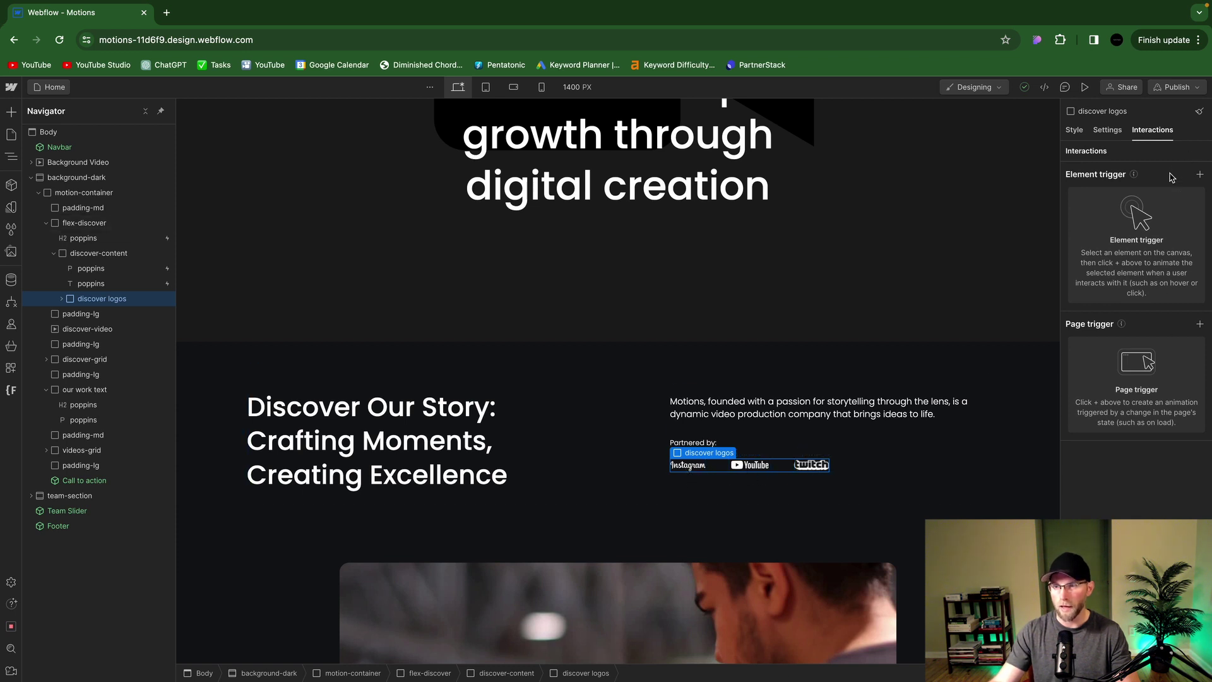
Add a Scroll into view Slide trigger to discover logos with 400 ms delay, From Right
{"action": "left_click", "coordinate": [1199, 175]}
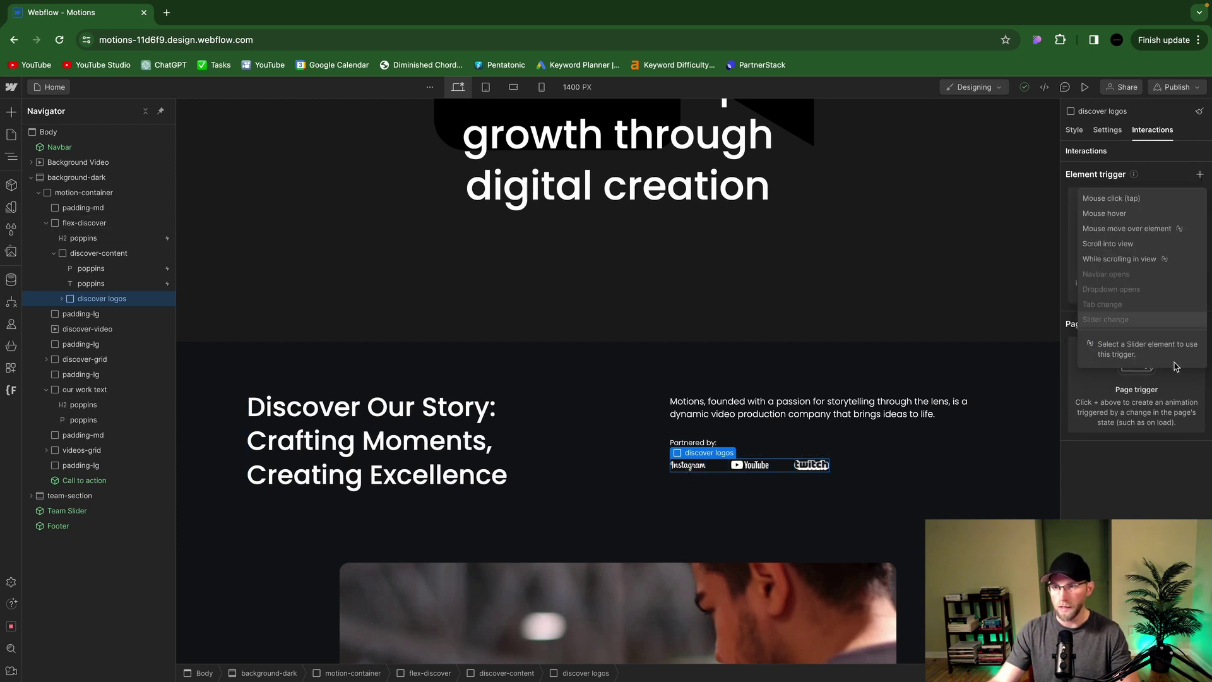
{"action": "left_click", "coordinate": [1136, 246]}
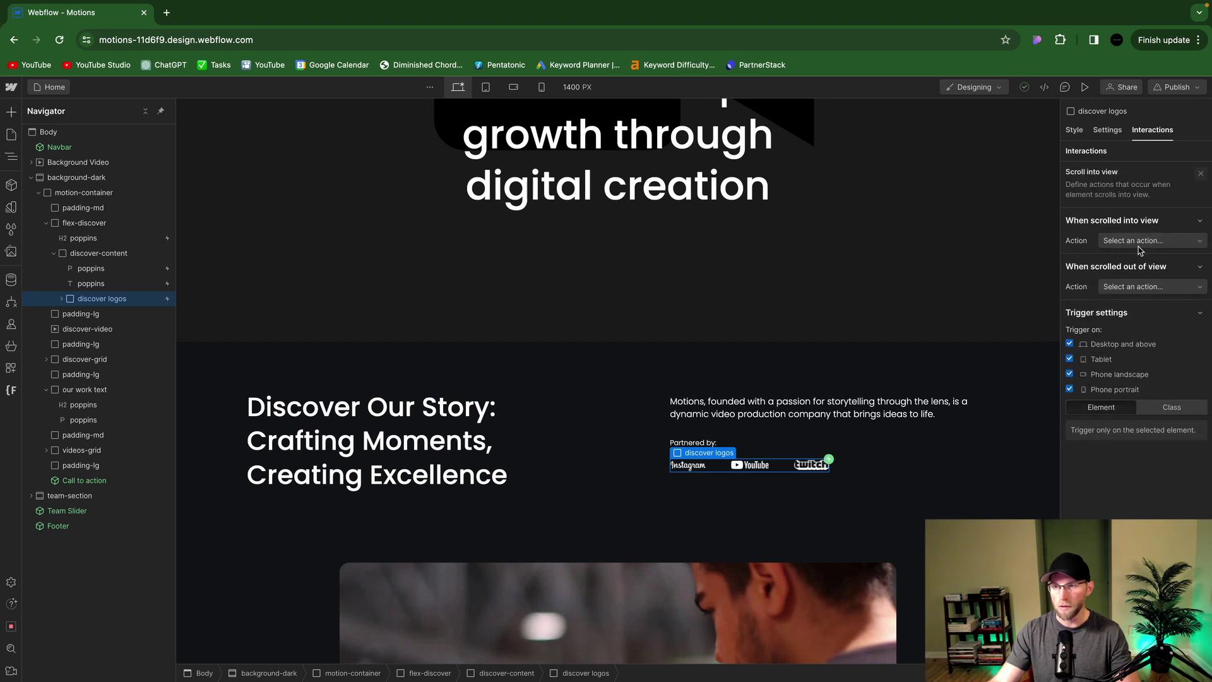
{"action": "left_click", "coordinate": [1139, 241]}
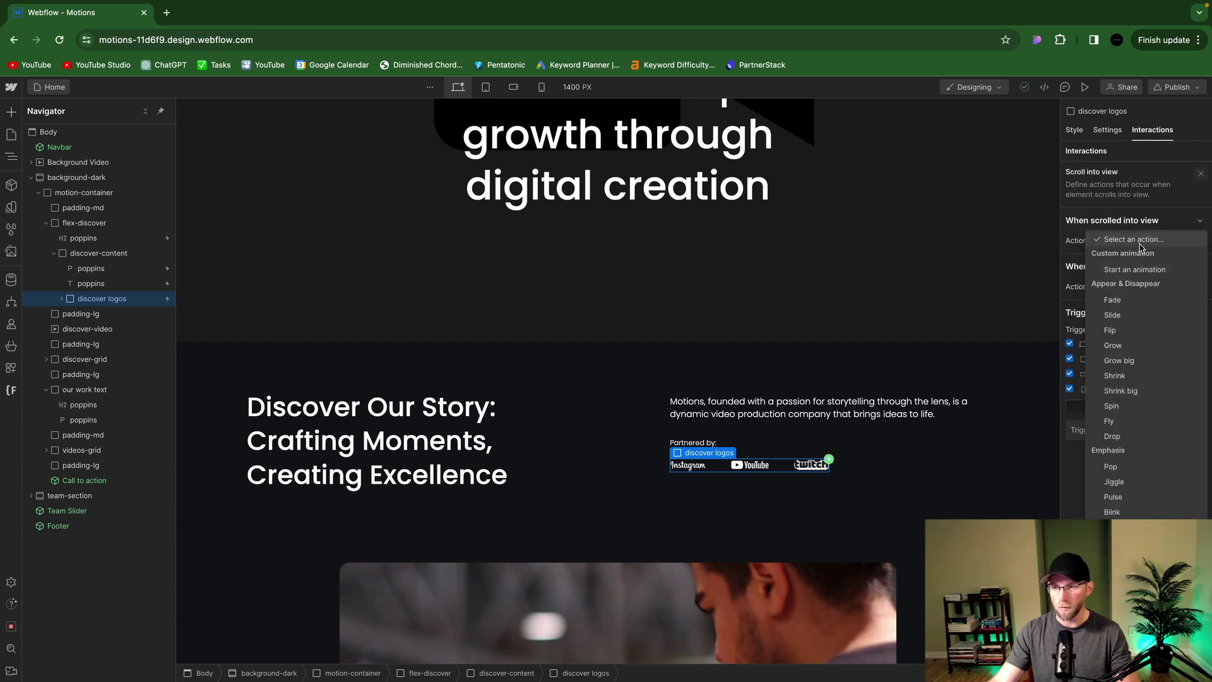
{"action": "left_click", "coordinate": [1131, 315]}
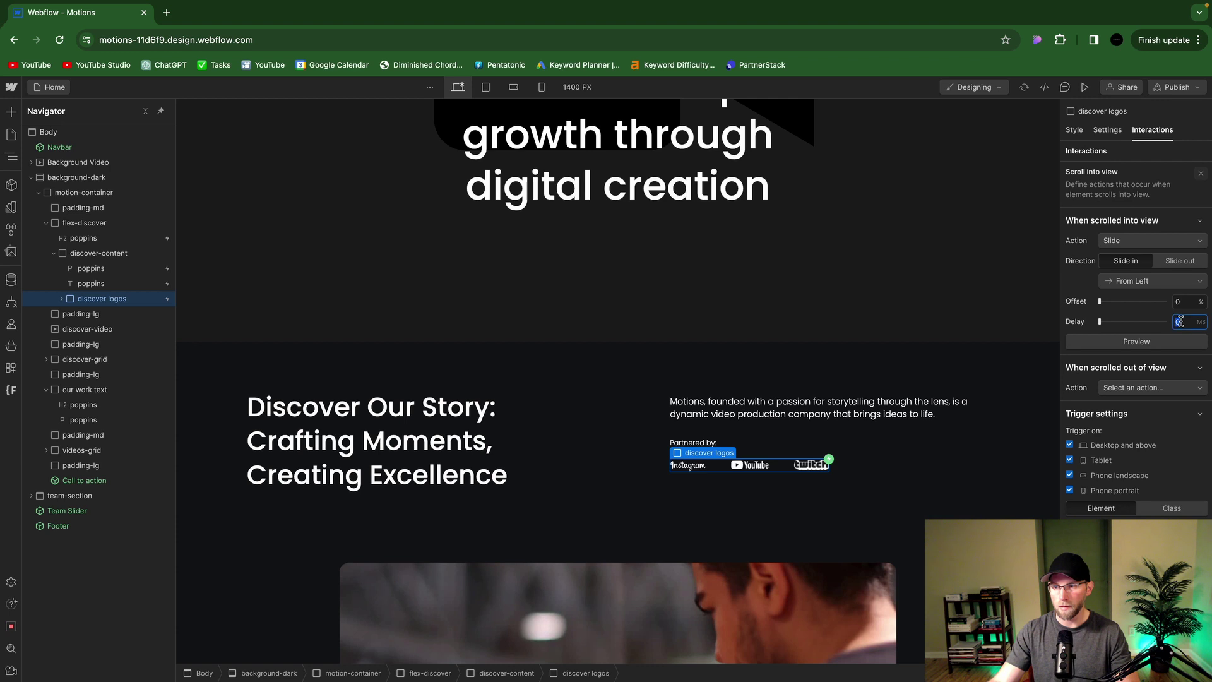
{"action": "type", "text": "400"}
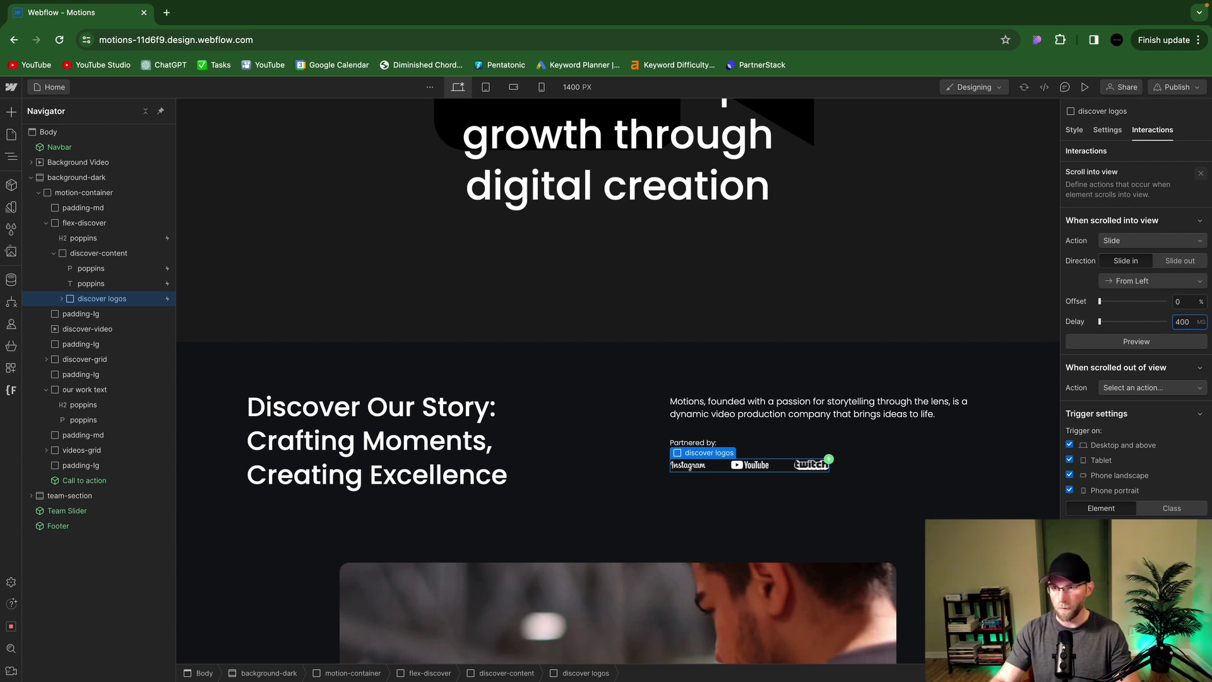
{"action": "left_click", "coordinate": [1146, 281]}
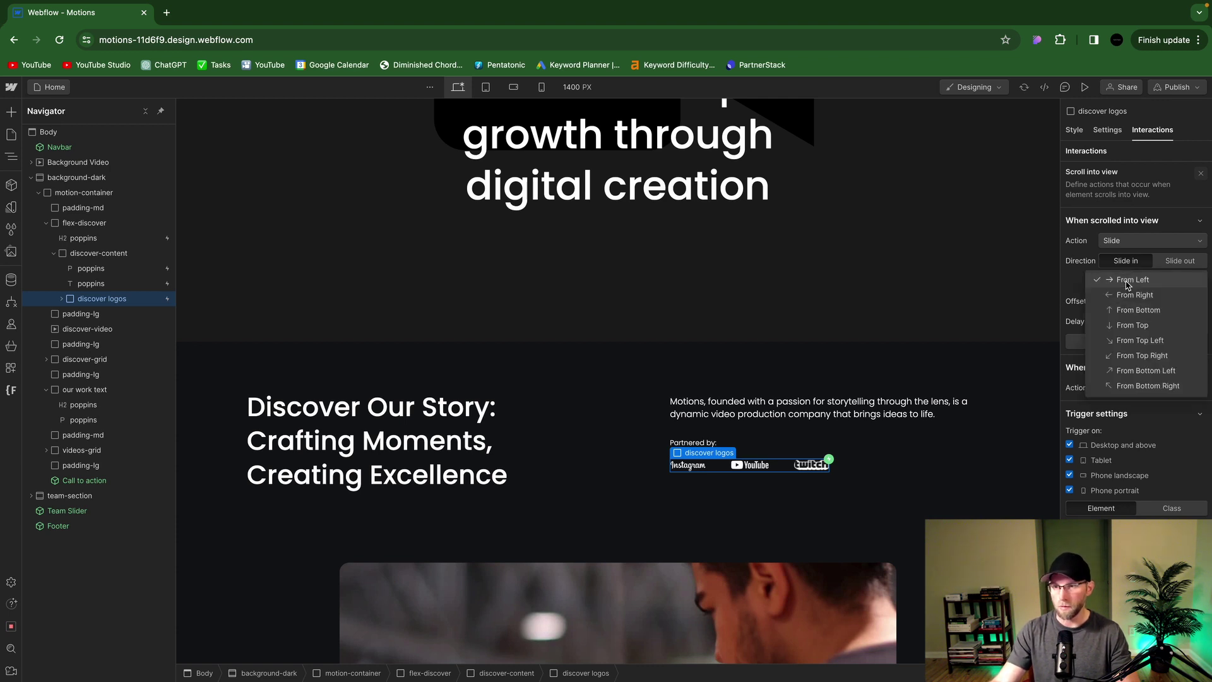
{"action": "left_click", "coordinate": [1135, 295]}
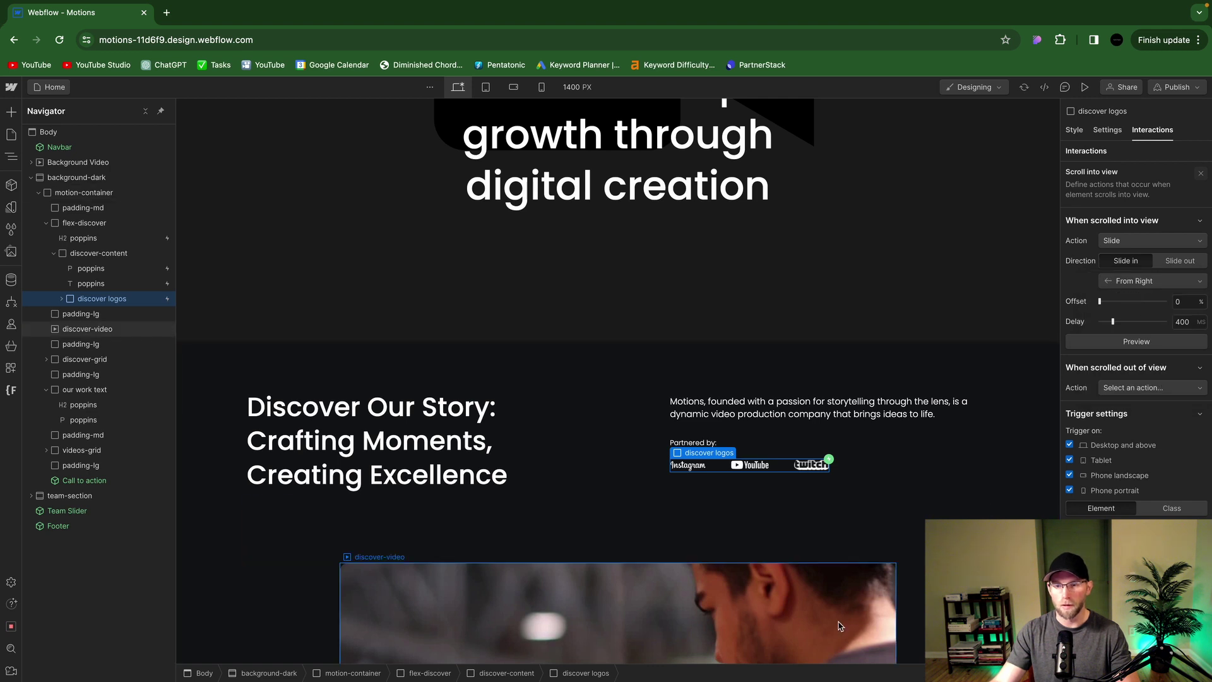
{"action": "scroll", "coordinate": [923, 535], "scroll_direction": "up", "scroll_amount": 5}
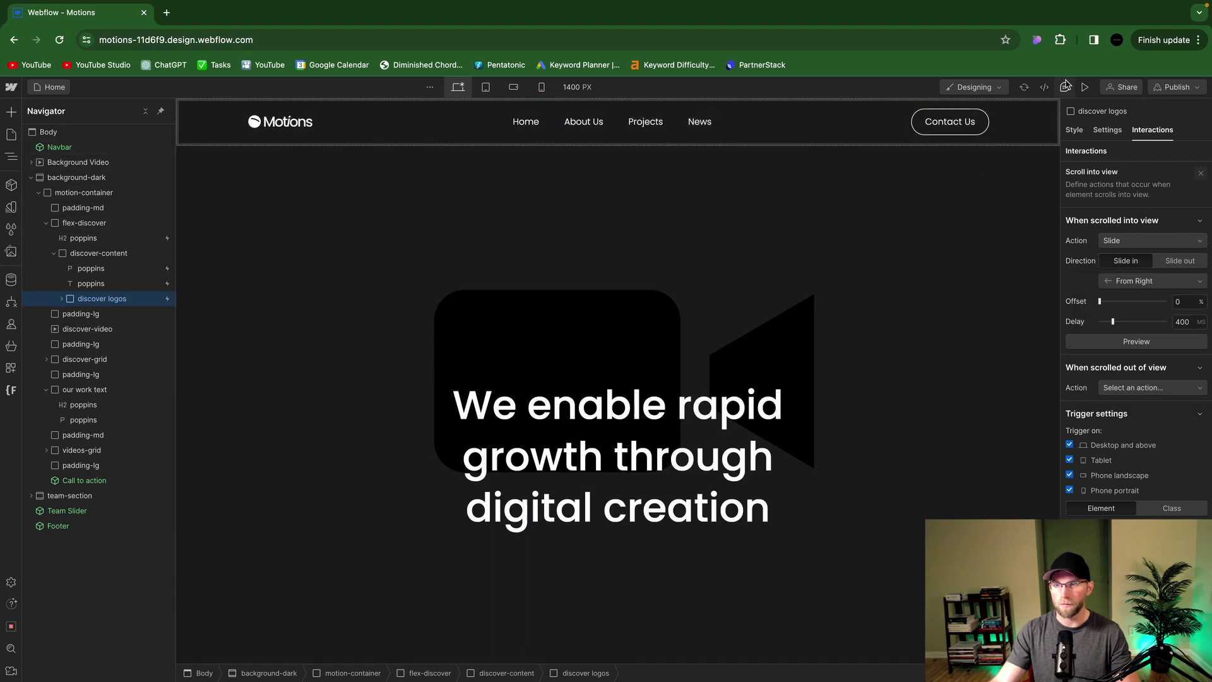
{"action": "left_click", "coordinate": [1085, 88]}
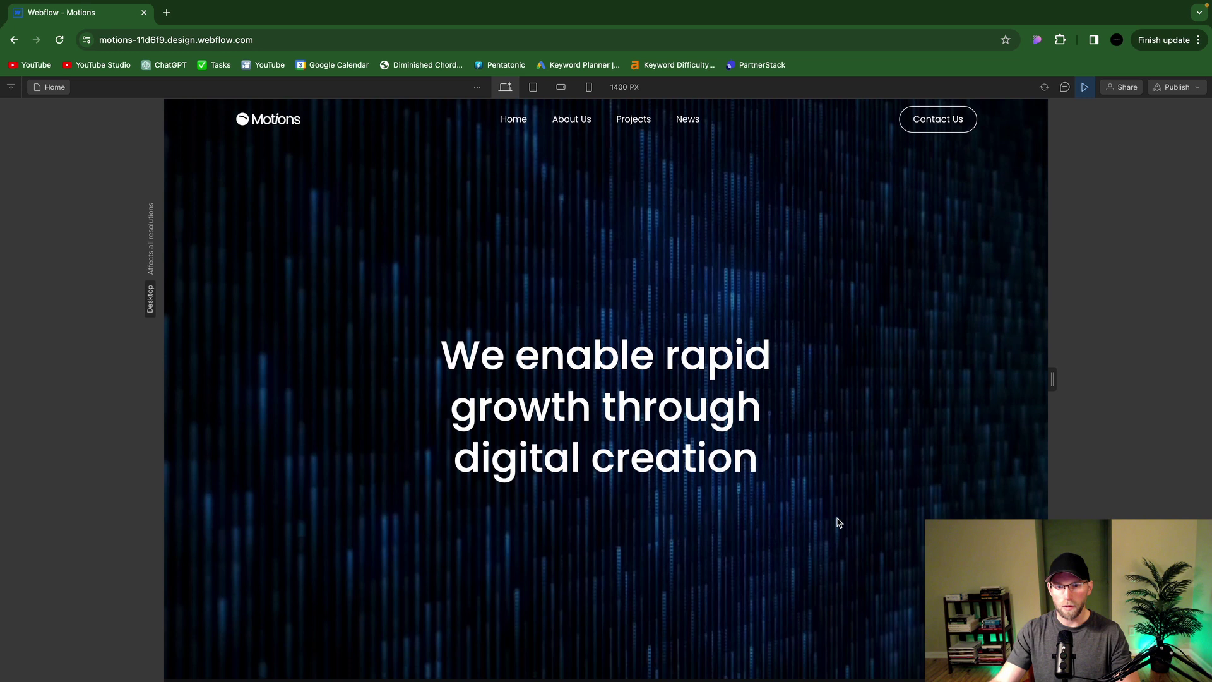
{"action": "scroll", "coordinate": [837, 522], "scroll_direction": "down", "scroll_amount": 1}
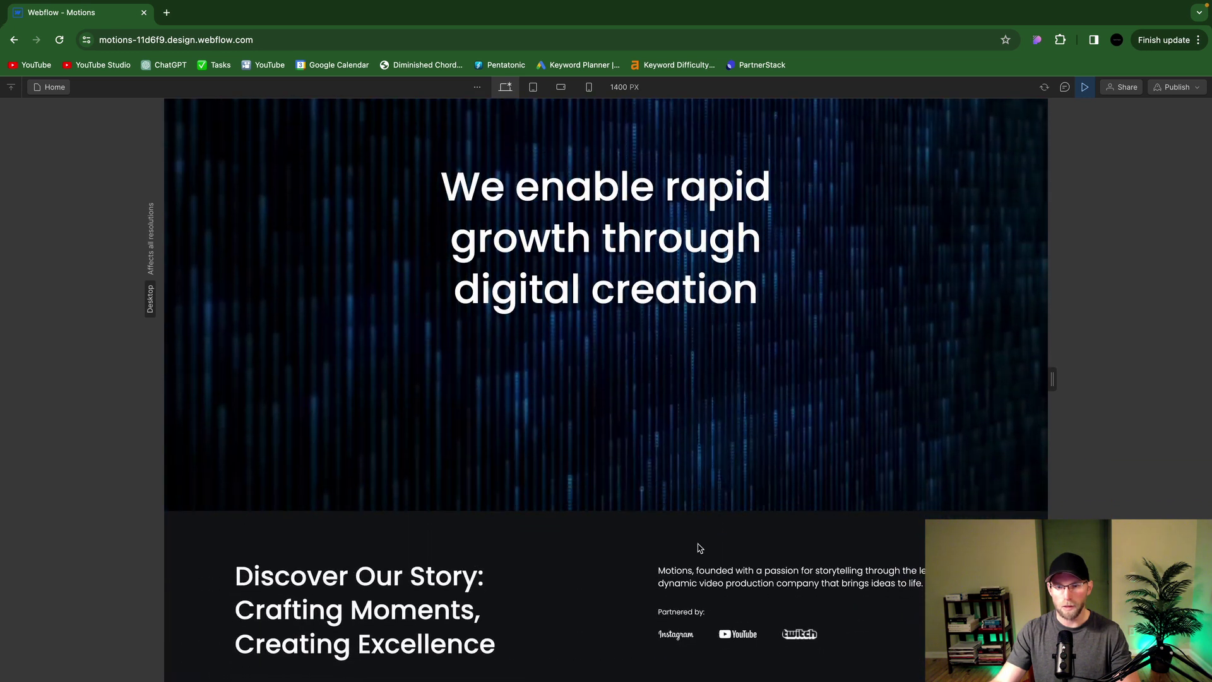
{"action": "scroll", "coordinate": [722, 631], "scroll_direction": "up", "scroll_amount": 1}
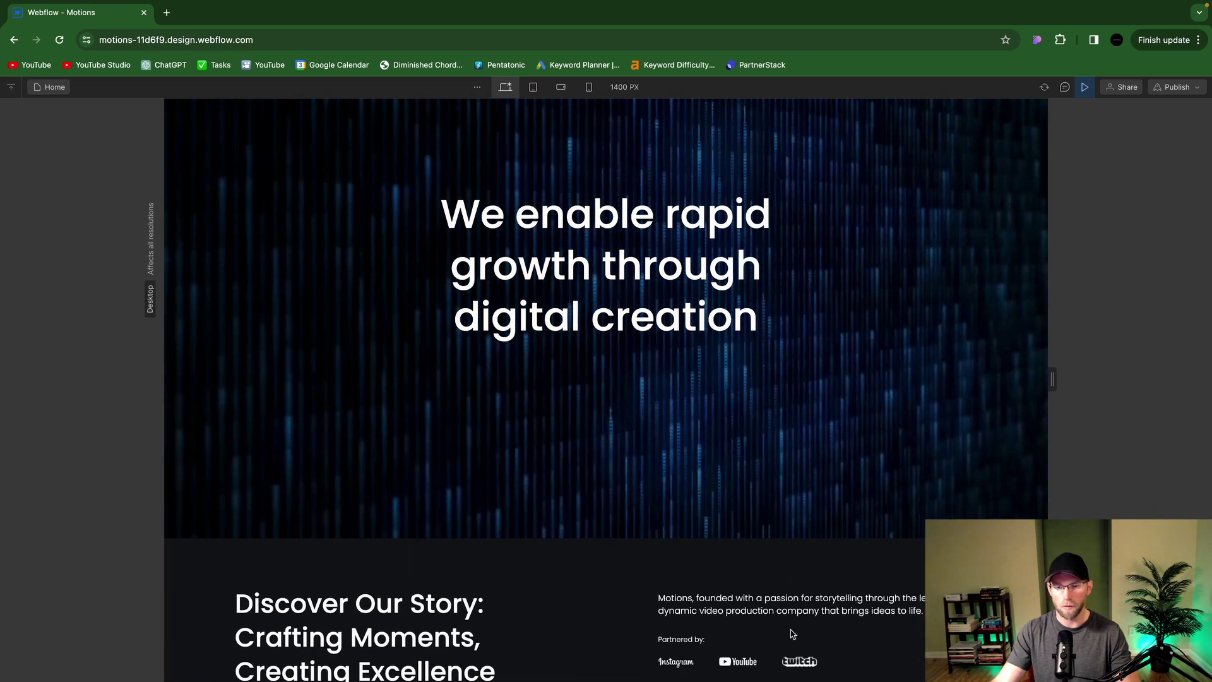
{"action": "scroll", "coordinate": [859, 543], "scroll_direction": "down", "scroll_amount": 10}
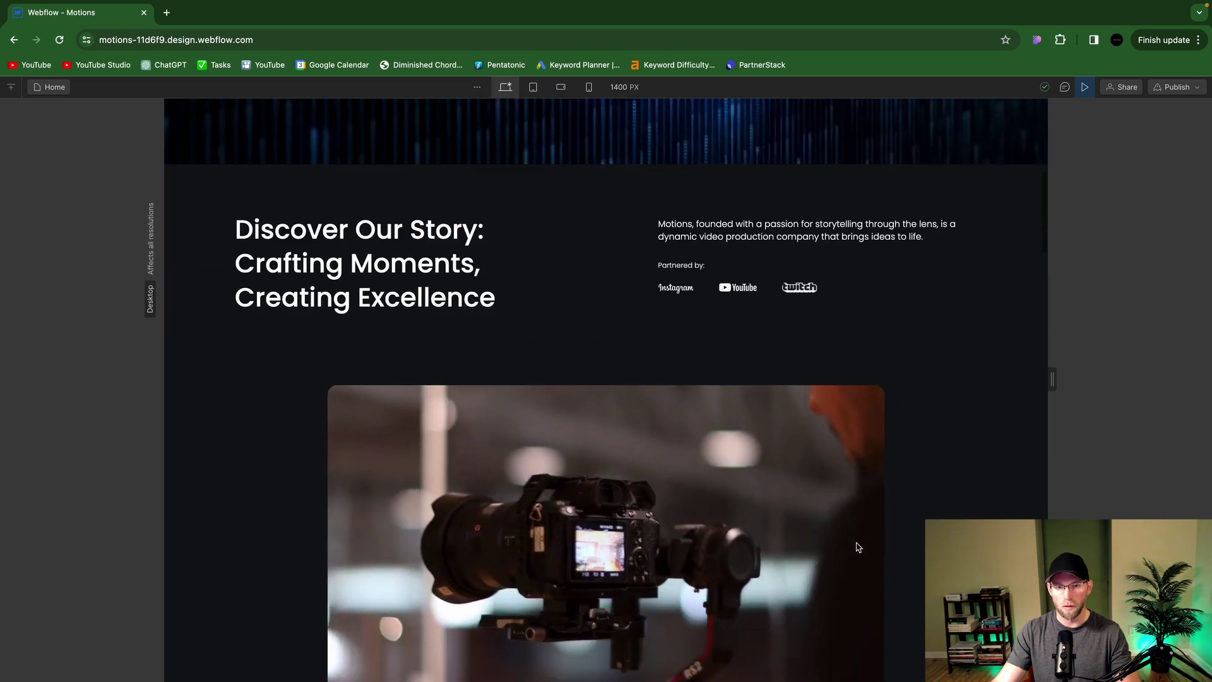
{"action": "scroll", "coordinate": [390, 182], "scroll_direction": "up", "scroll_amount": 1}
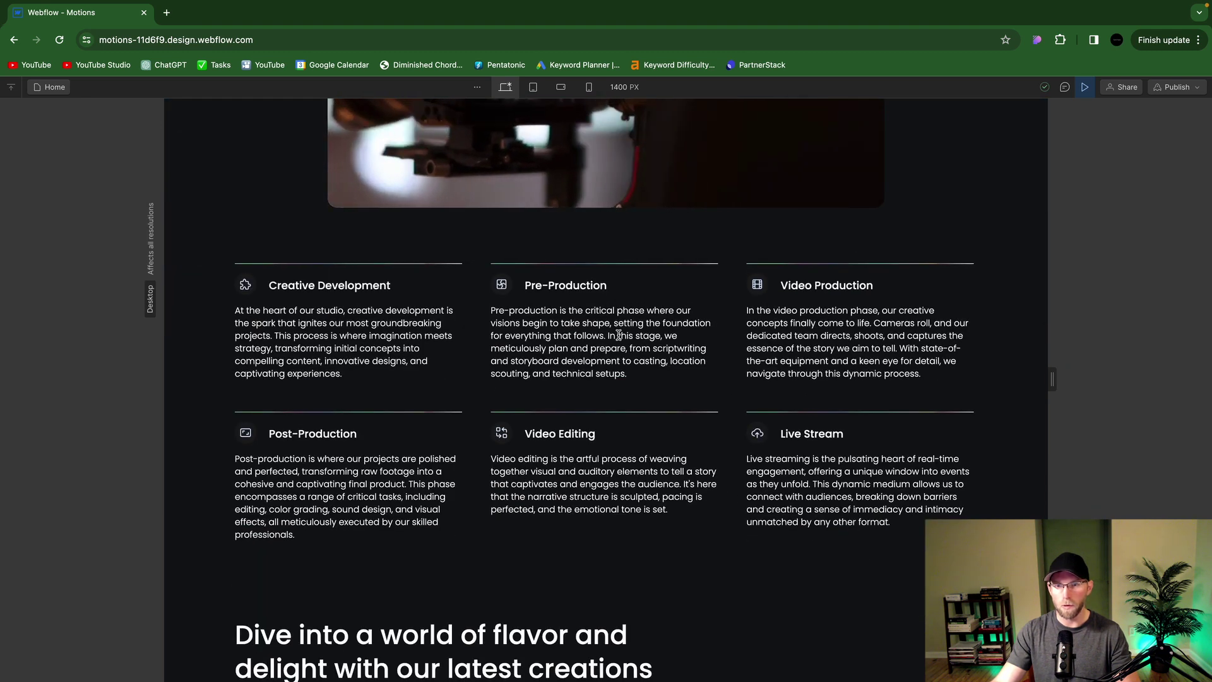
{"action": "scroll", "coordinate": [797, 438], "scroll_direction": "down", "scroll_amount": 3}
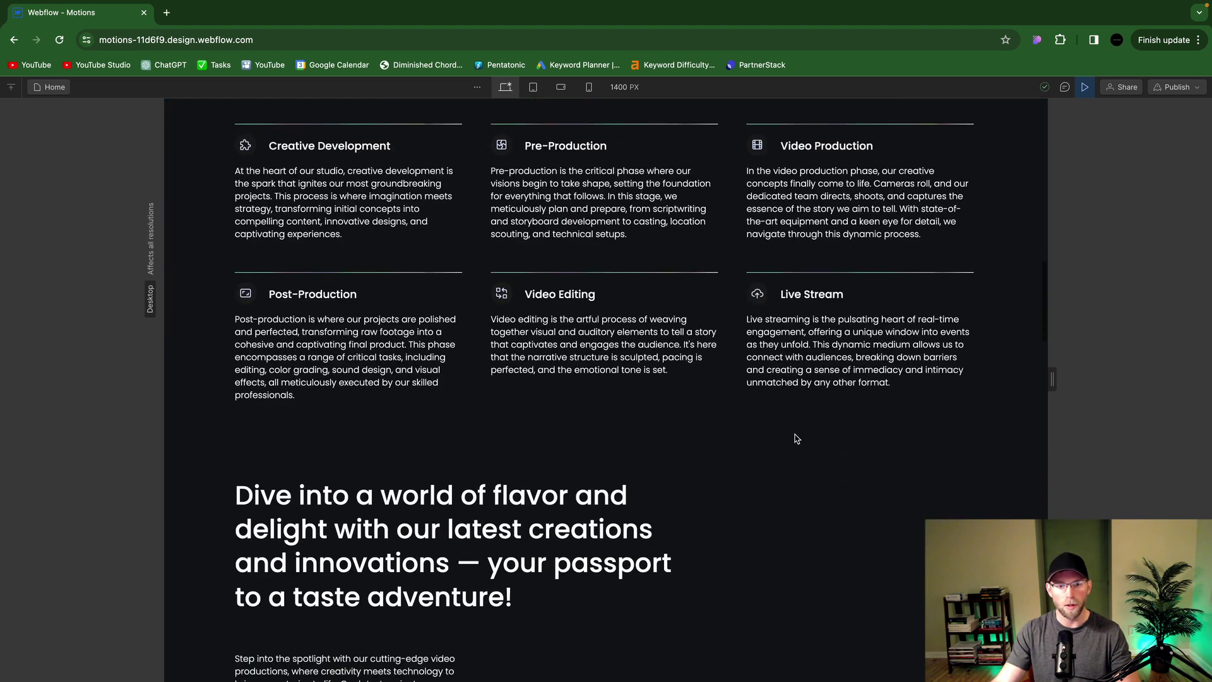
{"action": "scroll", "coordinate": [797, 438], "scroll_direction": "down", "scroll_amount": 4}
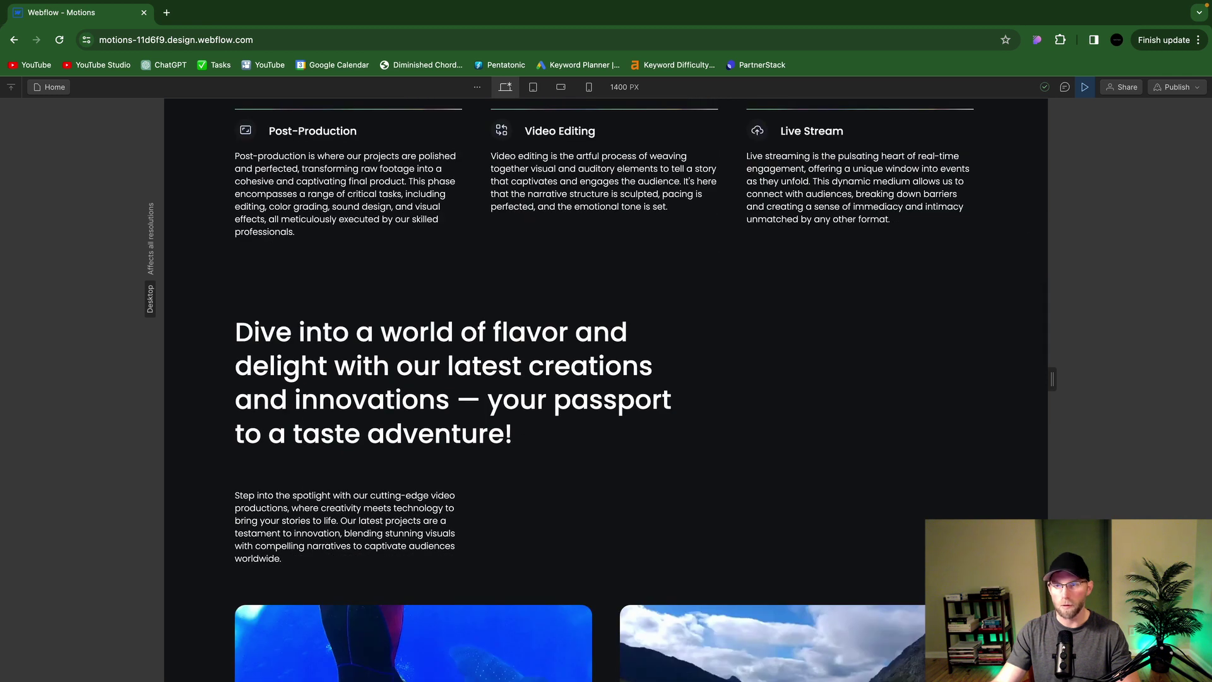
Give the Our Work 'Dive into a world' heading a Scroll into view Slide trigger
{"action": "left_click", "coordinate": [1084, 89]}
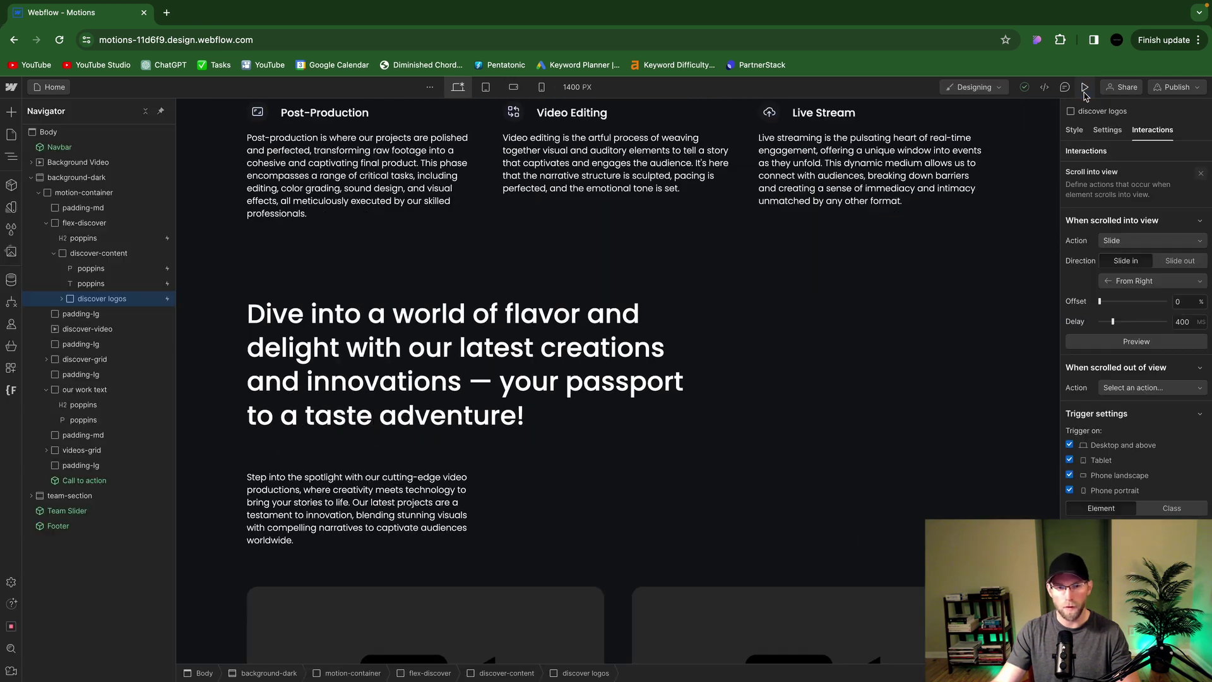
{"action": "left_click", "coordinate": [377, 361]}
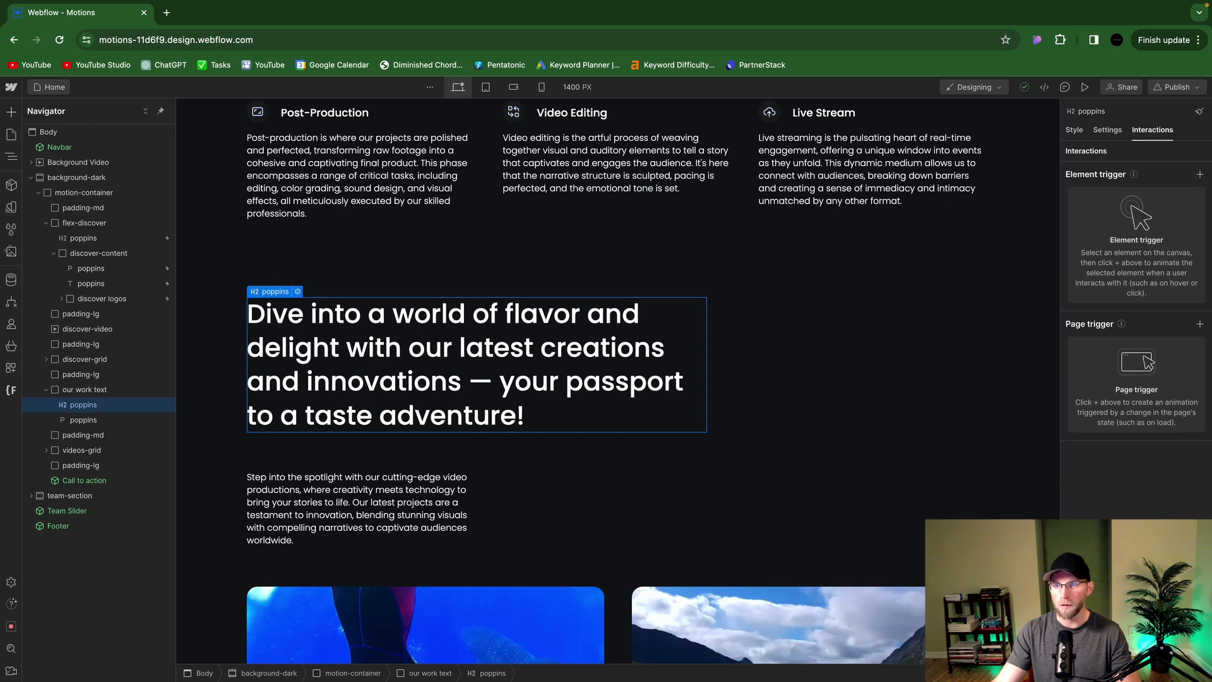
{"action": "left_click", "coordinate": [1200, 174]}
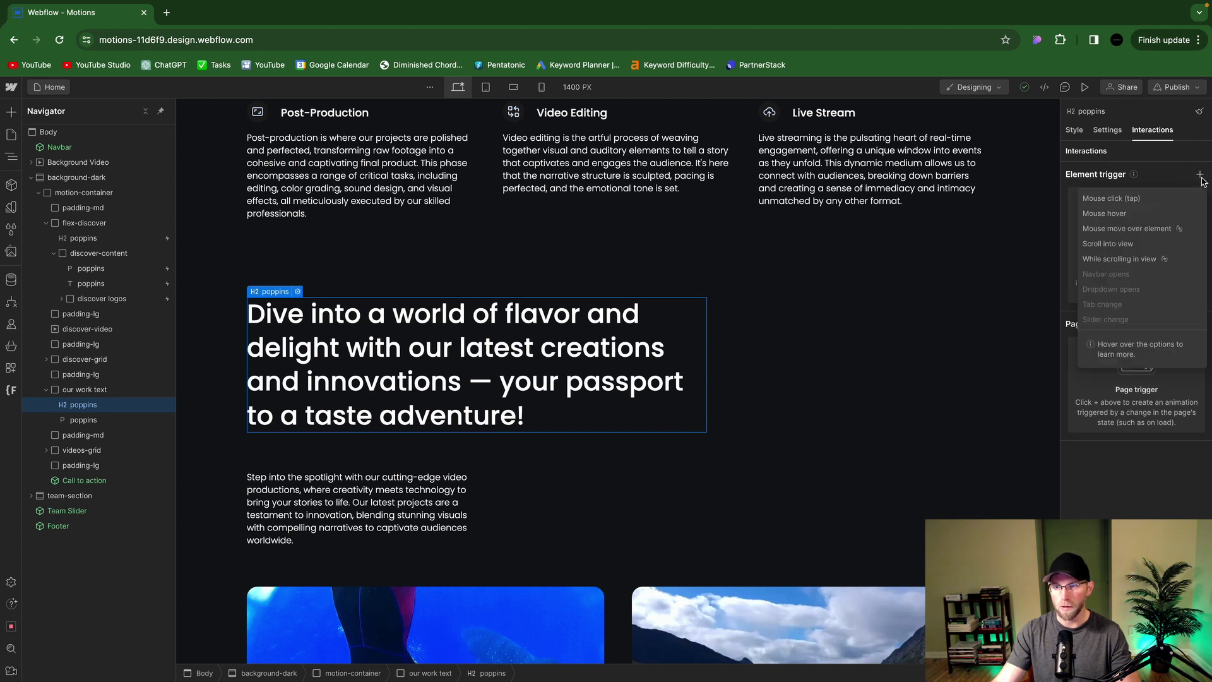
{"action": "left_click", "coordinate": [1110, 244]}
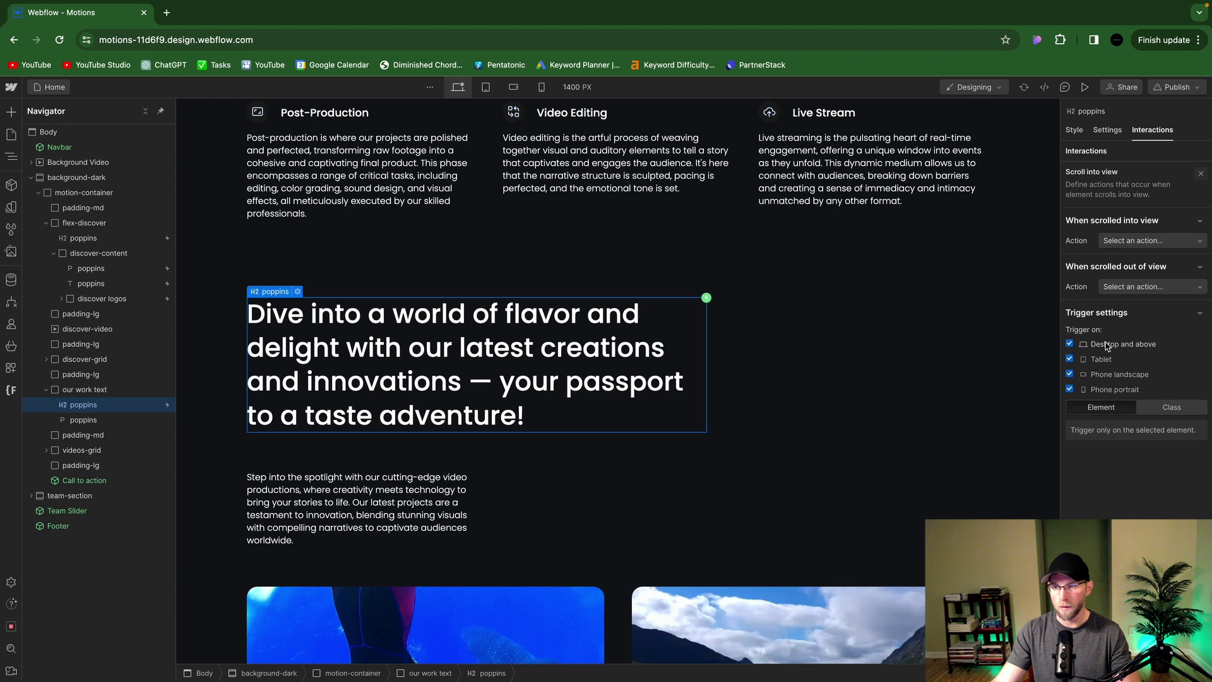
{"action": "left_click", "coordinate": [1139, 240]}
{"action": "left_click", "coordinate": [1124, 336]}
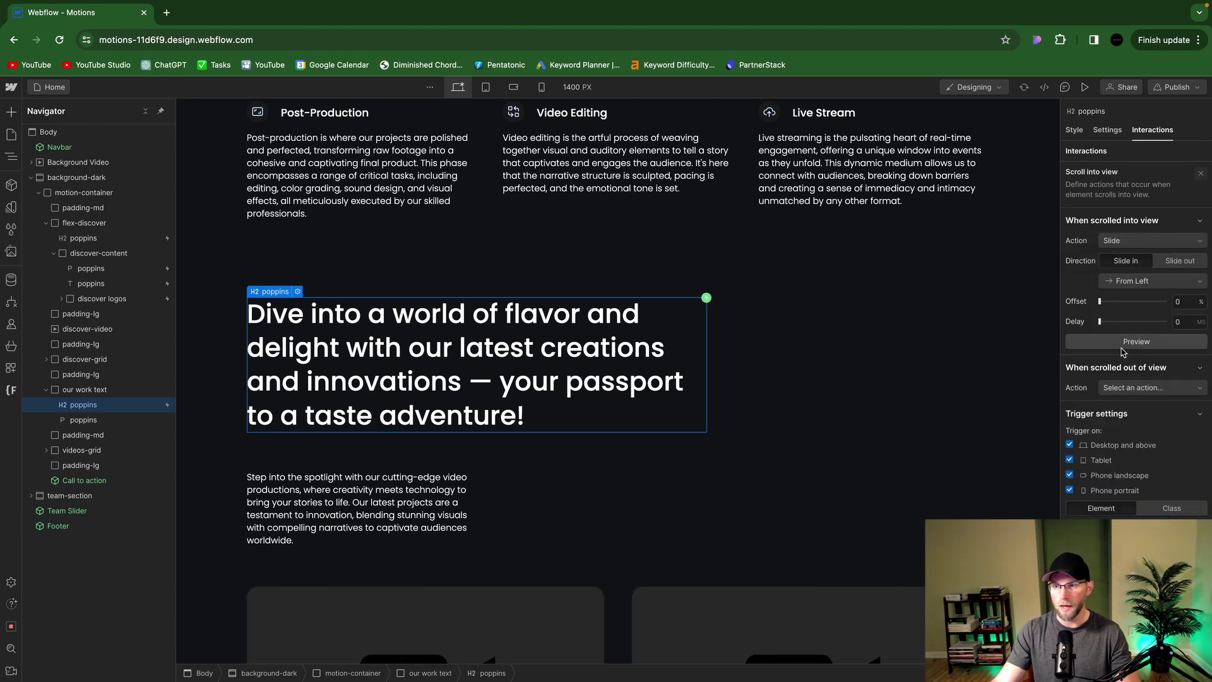
Give the paragraph under the heading a Scroll into view Slide trigger
{"action": "left_click", "coordinate": [330, 494]}
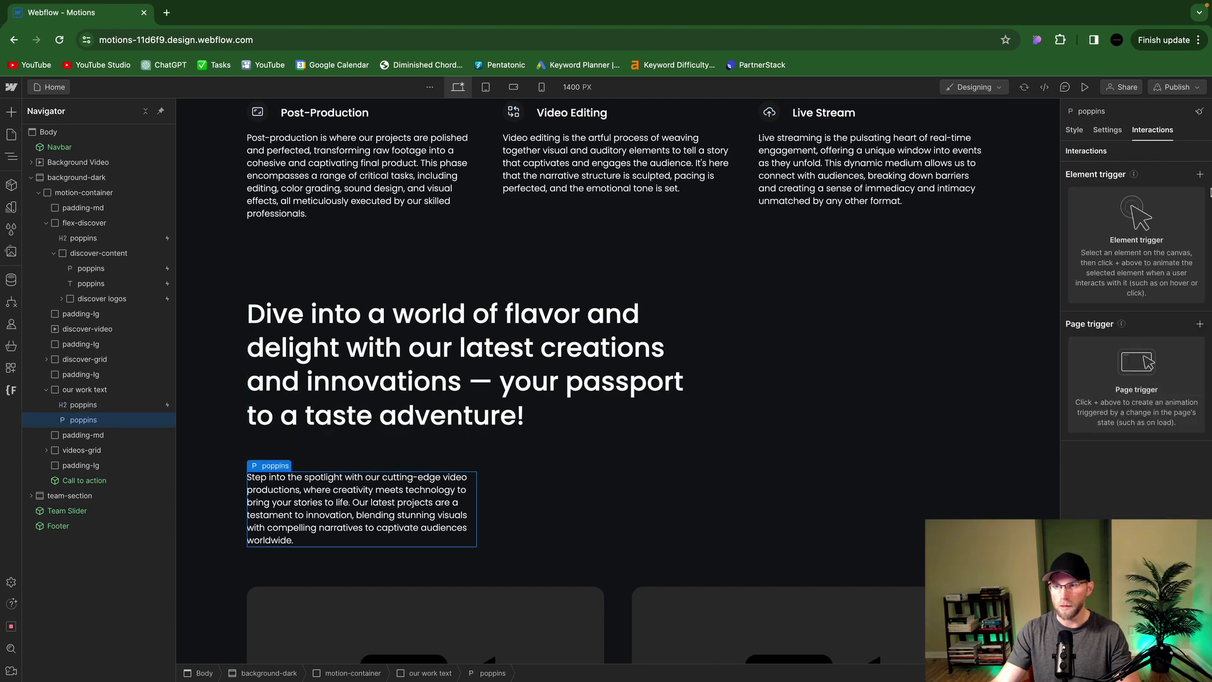
{"action": "left_click", "coordinate": [1199, 175]}
{"action": "left_click", "coordinate": [1098, 248]}
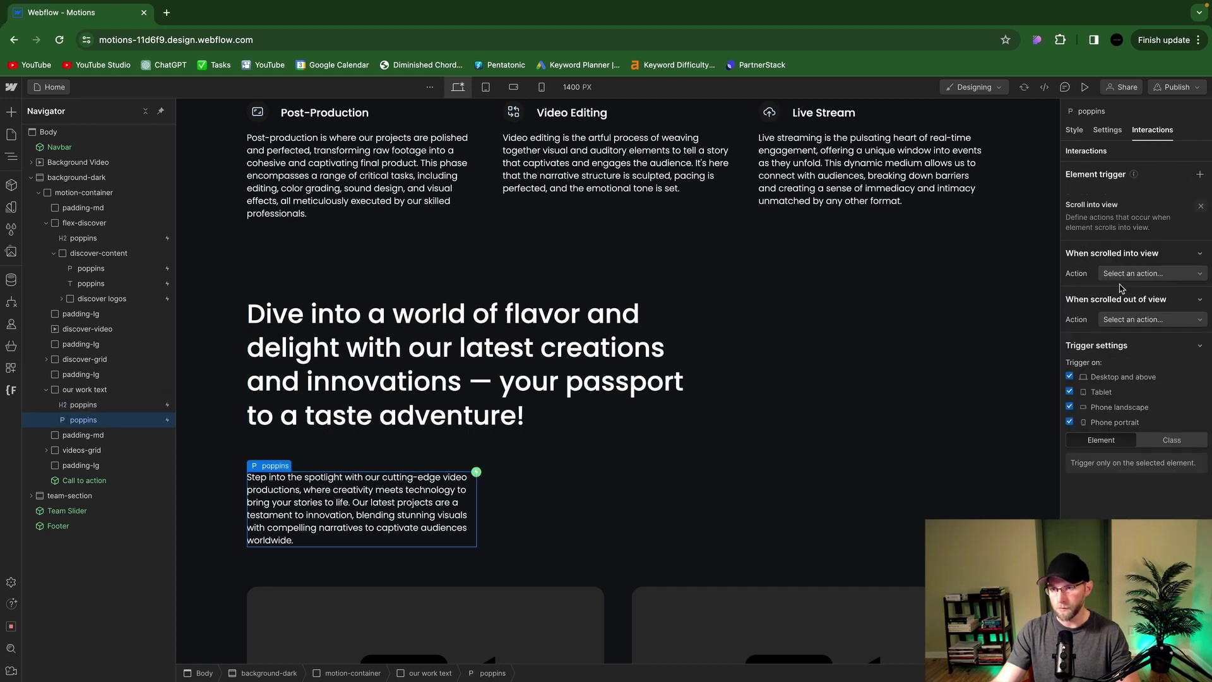
{"action": "left_click", "coordinate": [1138, 244]}
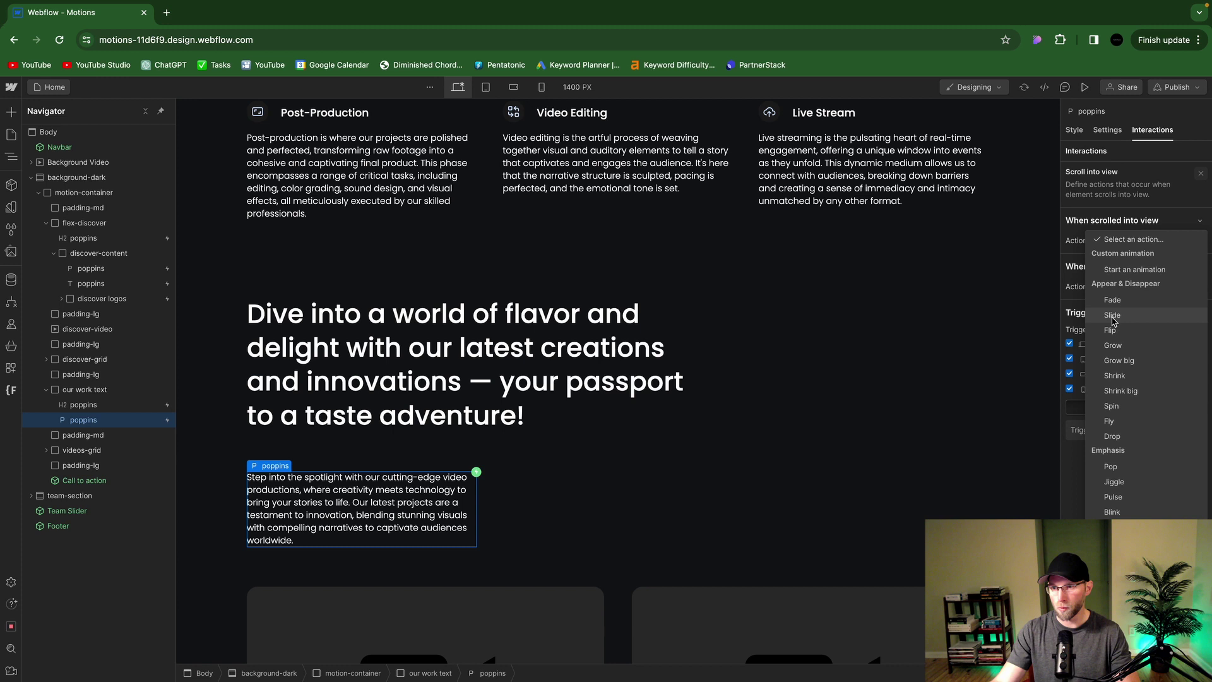
{"action": "left_click", "coordinate": [1112, 321]}
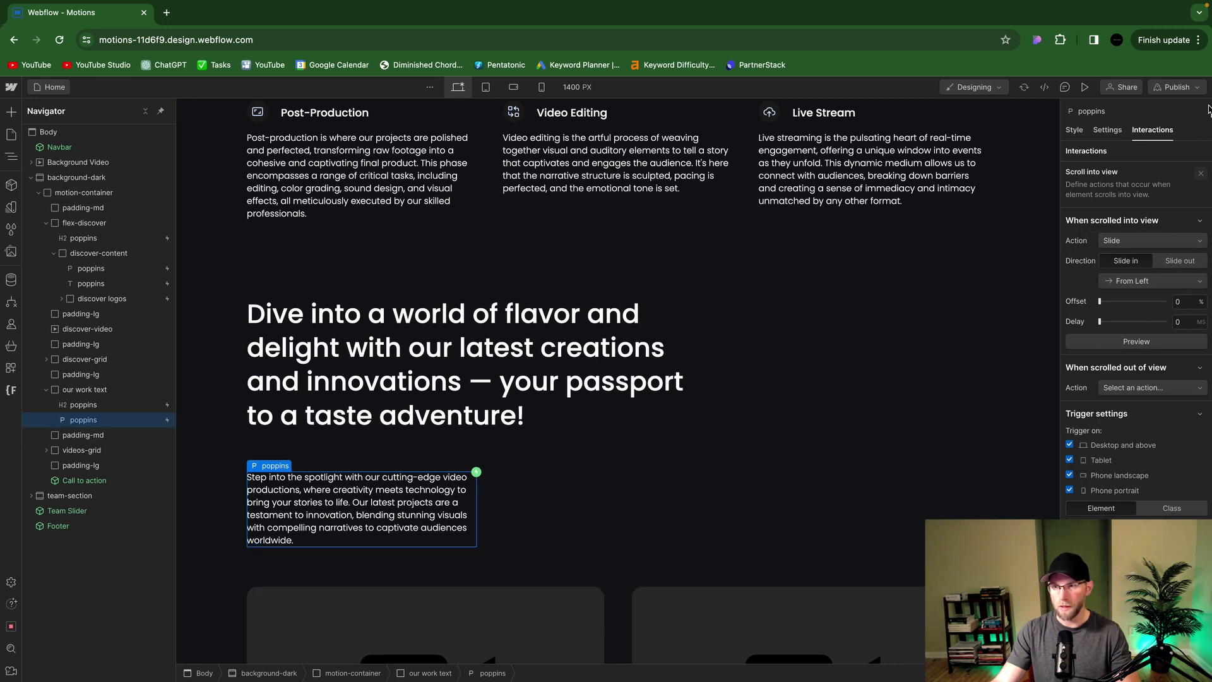
{"action": "scroll", "coordinate": [788, 447], "scroll_direction": "up", "scroll_amount": 7}
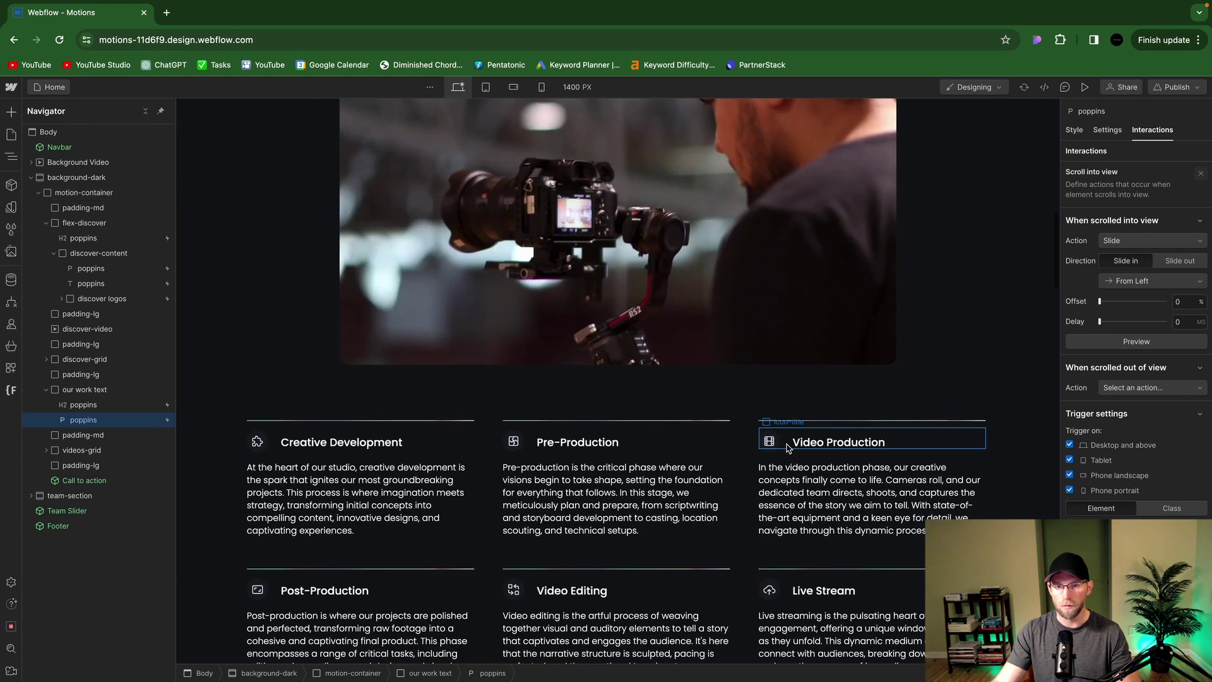
{"action": "scroll", "coordinate": [798, 443], "scroll_direction": "up", "scroll_amount": 10}
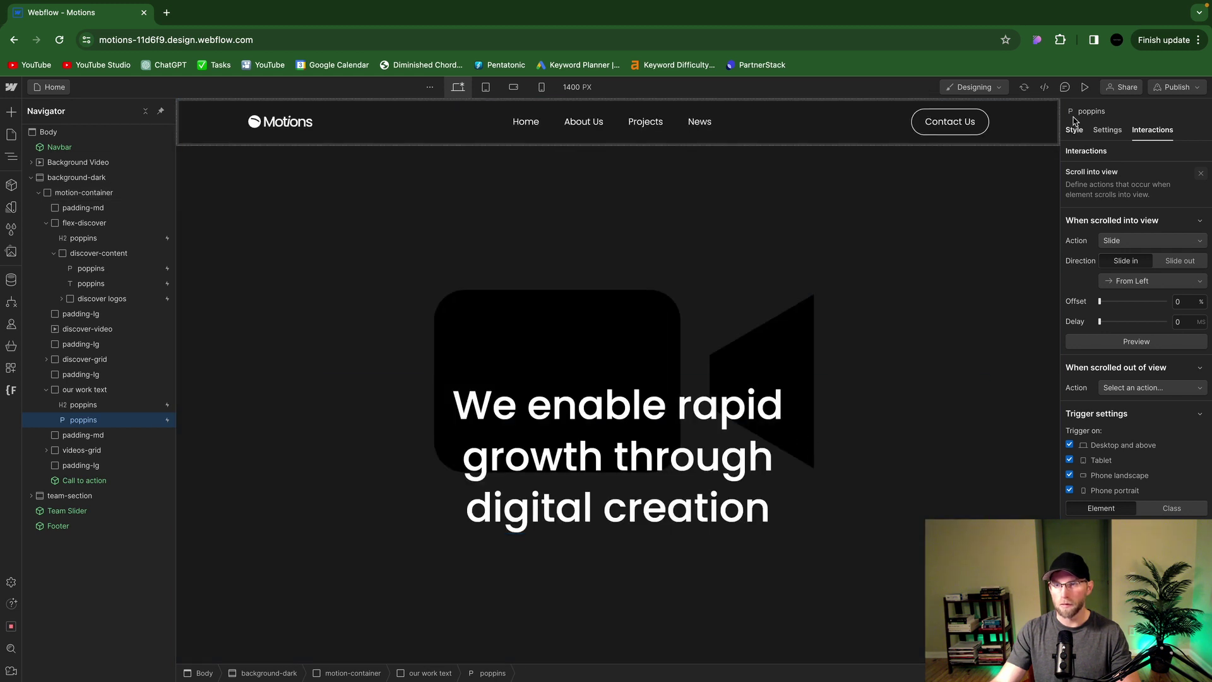
{"action": "left_click", "coordinate": [1085, 87]}
{"action": "scroll", "coordinate": [884, 460], "scroll_direction": "down", "scroll_amount": 3}
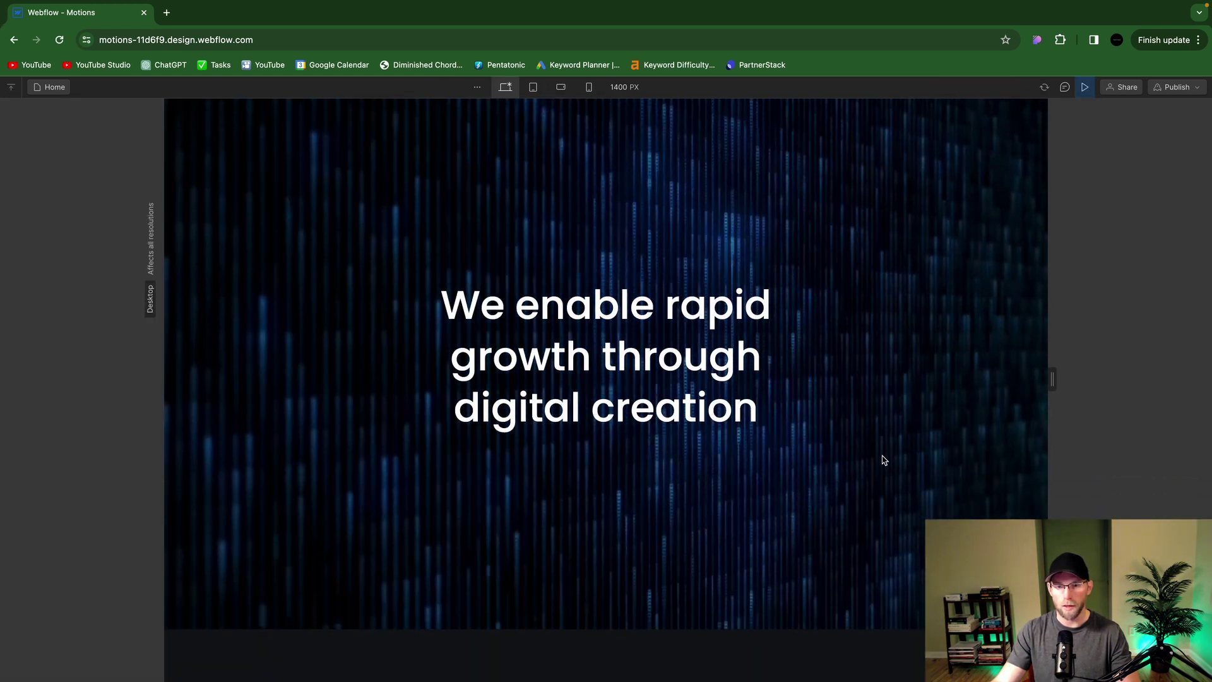
{"action": "scroll", "coordinate": [884, 460], "scroll_direction": "down", "scroll_amount": 10}
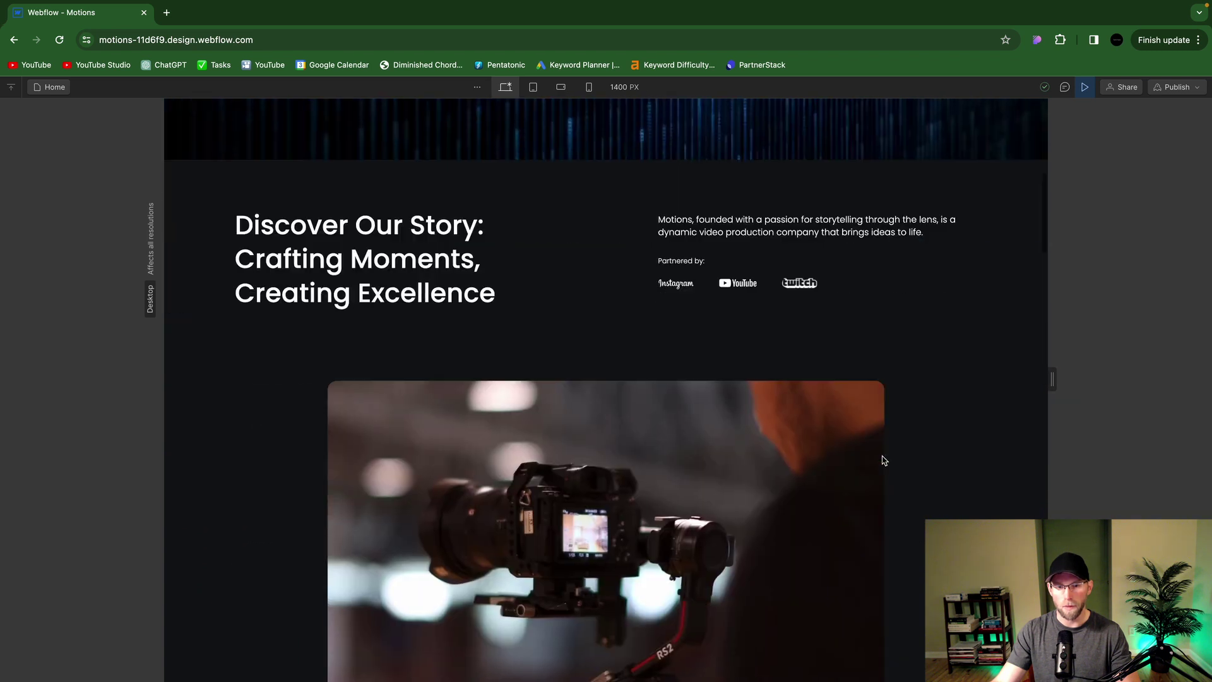
{"action": "scroll", "coordinate": [884, 460], "scroll_direction": "down", "scroll_amount": 8}
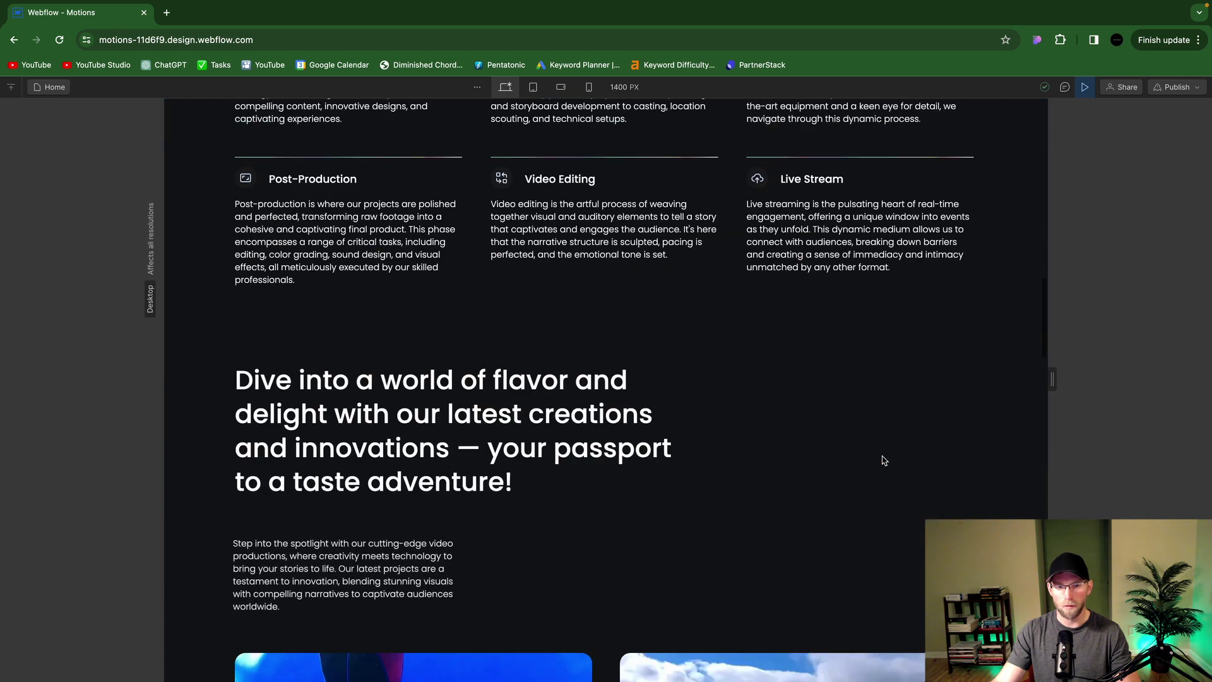
{"action": "scroll", "coordinate": [884, 461], "scroll_direction": "down", "scroll_amount": 12}
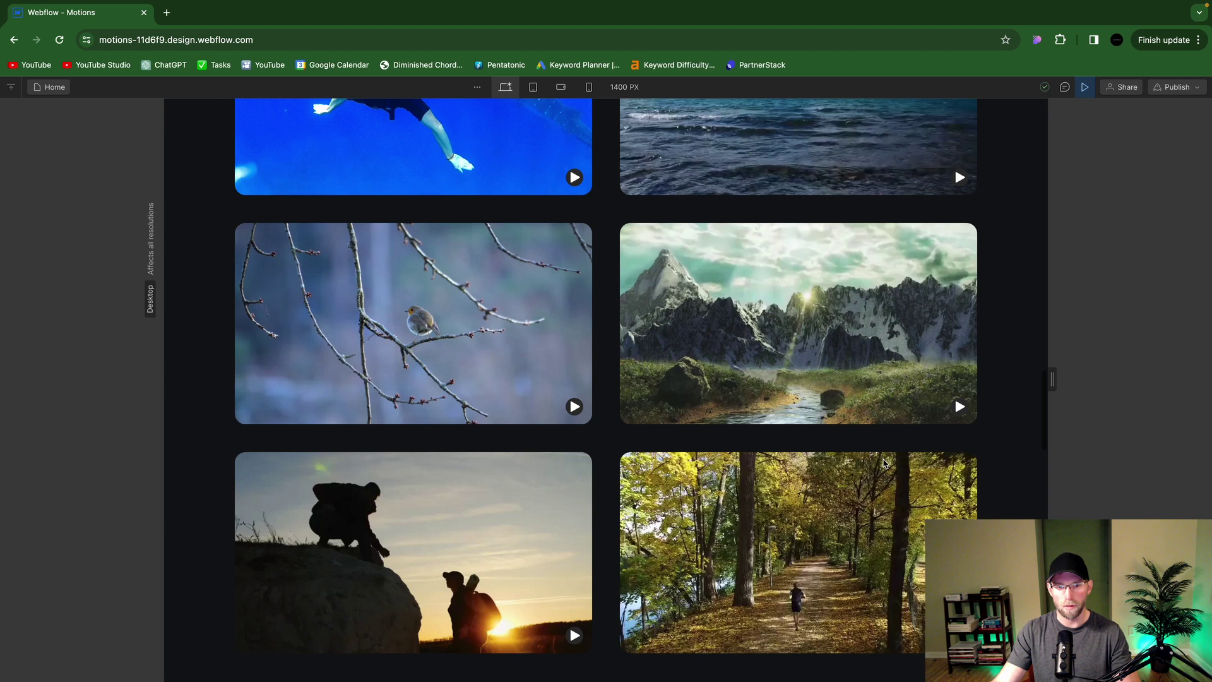
{"action": "scroll", "coordinate": [884, 464], "scroll_direction": "down", "scroll_amount": 3}
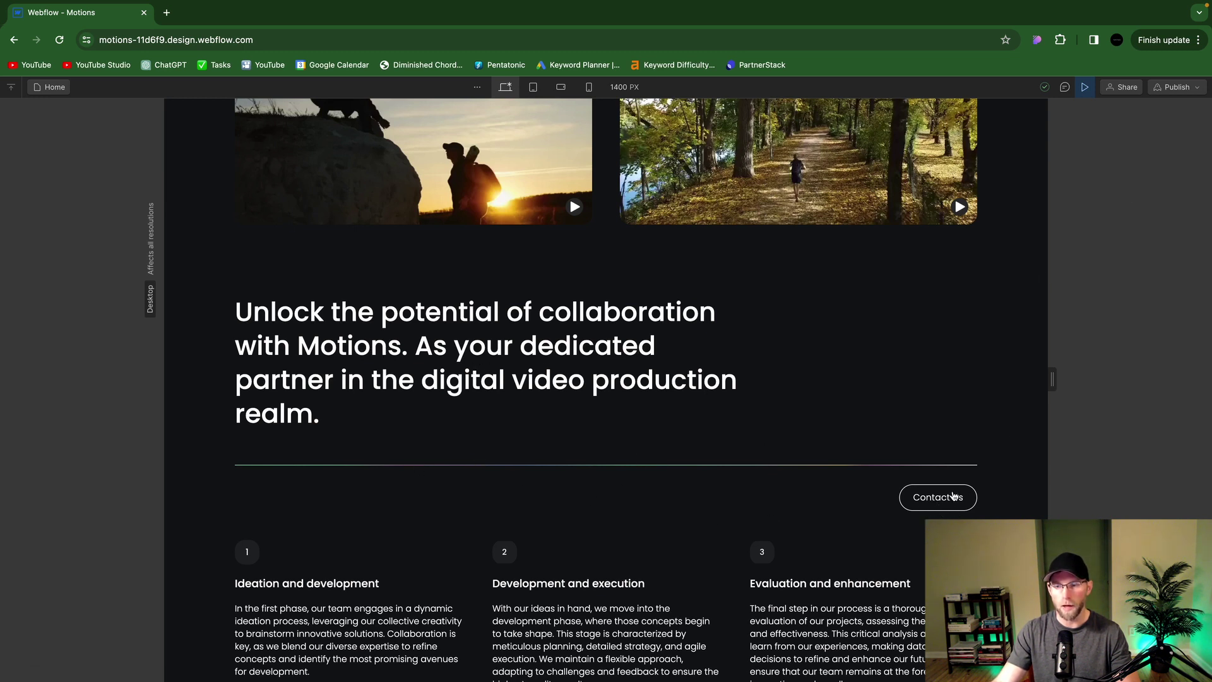
Inside the Call to action component, give the 'Unlock the potential' H2 a Scroll into view Slide trigger
{"action": "left_click", "coordinate": [1084, 87]}
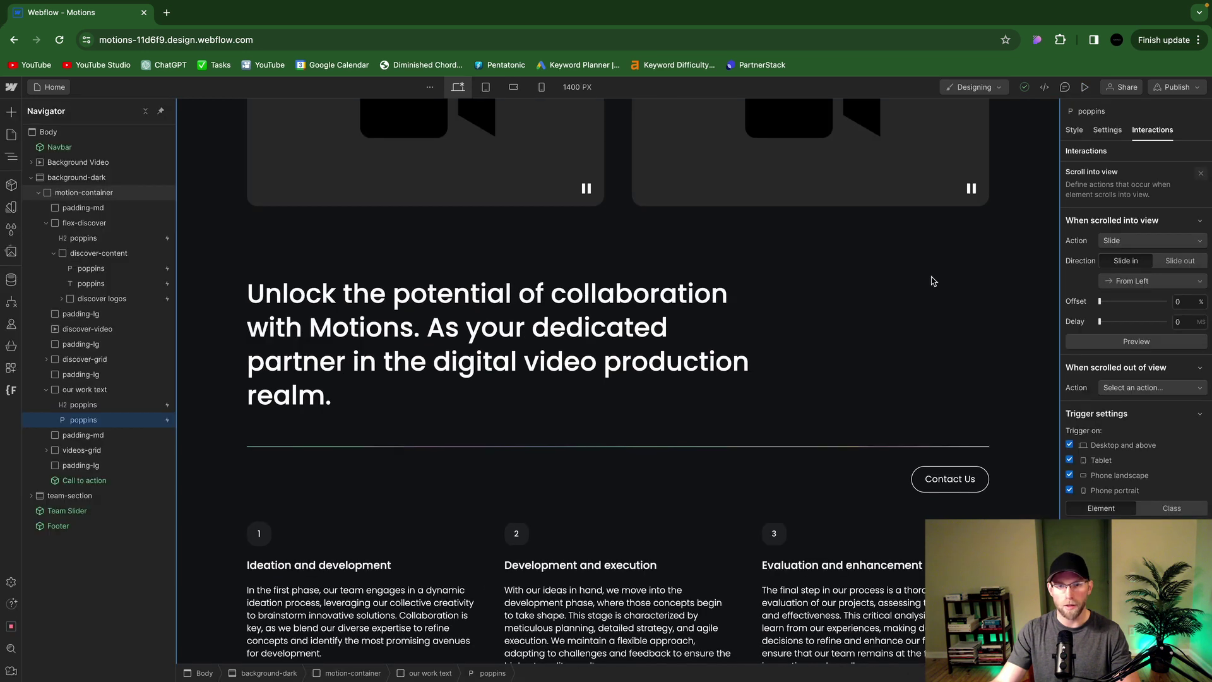
{"action": "left_click", "coordinate": [406, 334]}
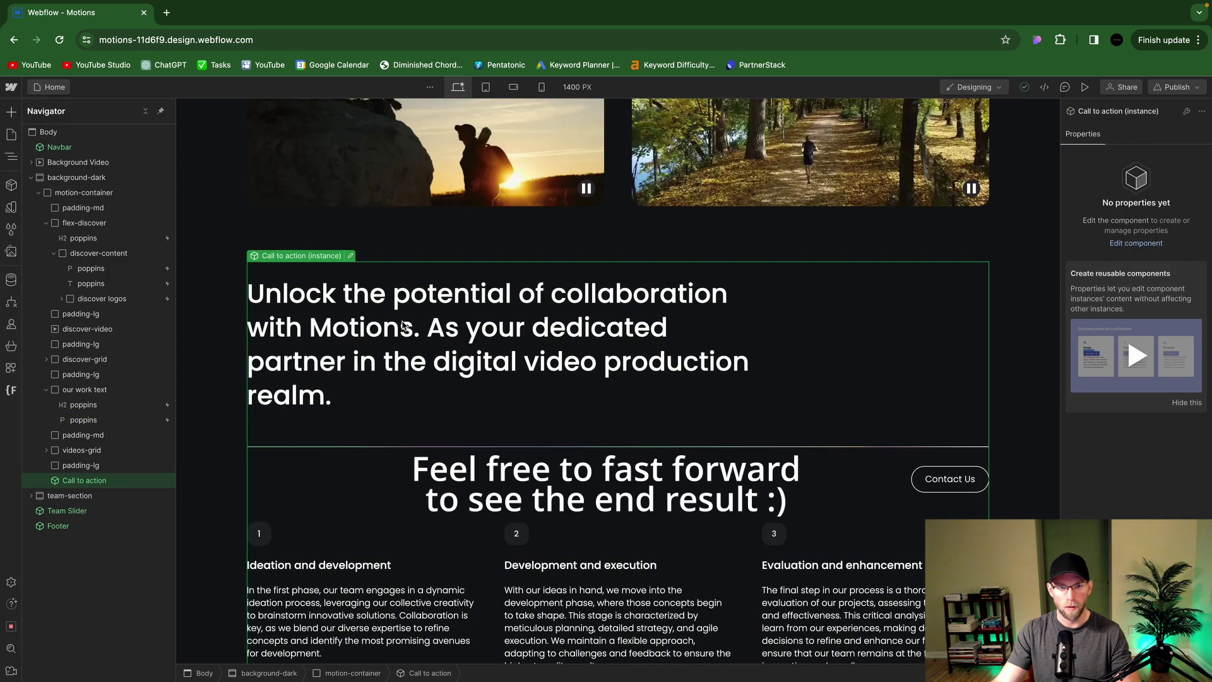
{"action": "left_click", "coordinate": [350, 258]}
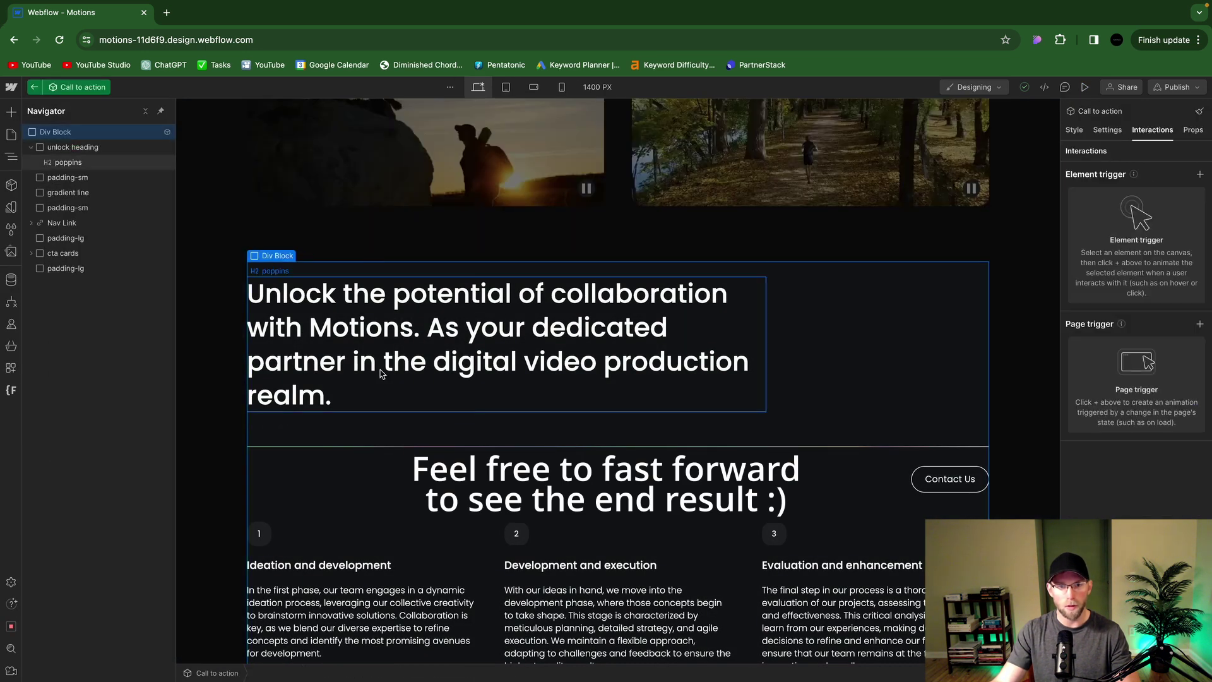
{"action": "left_click", "coordinate": [370, 332]}
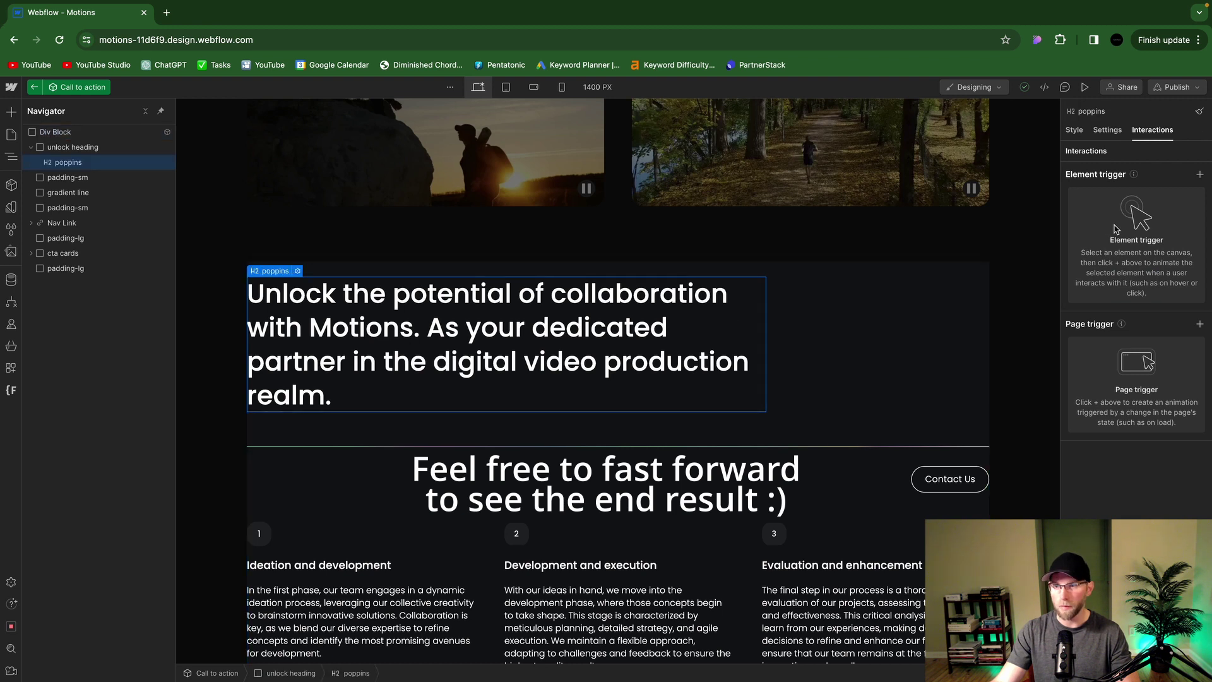
{"action": "left_click", "coordinate": [1201, 175]}
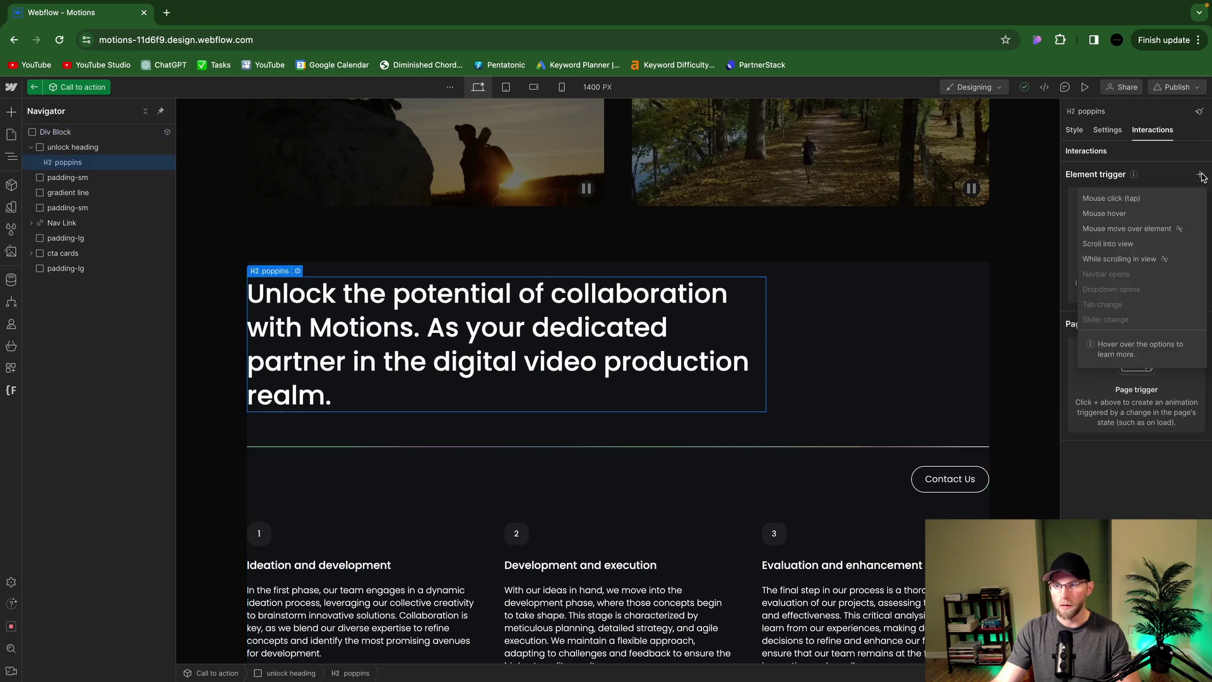
{"action": "left_click", "coordinate": [1113, 245]}
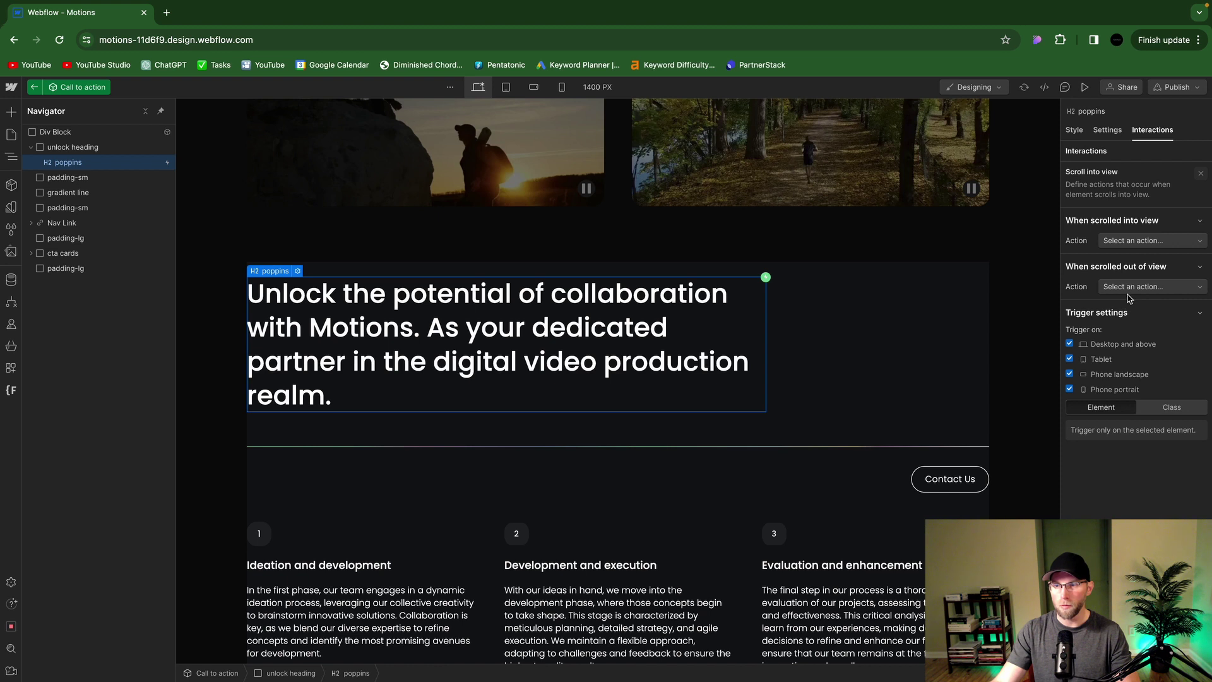
{"action": "left_click", "coordinate": [1130, 241]}
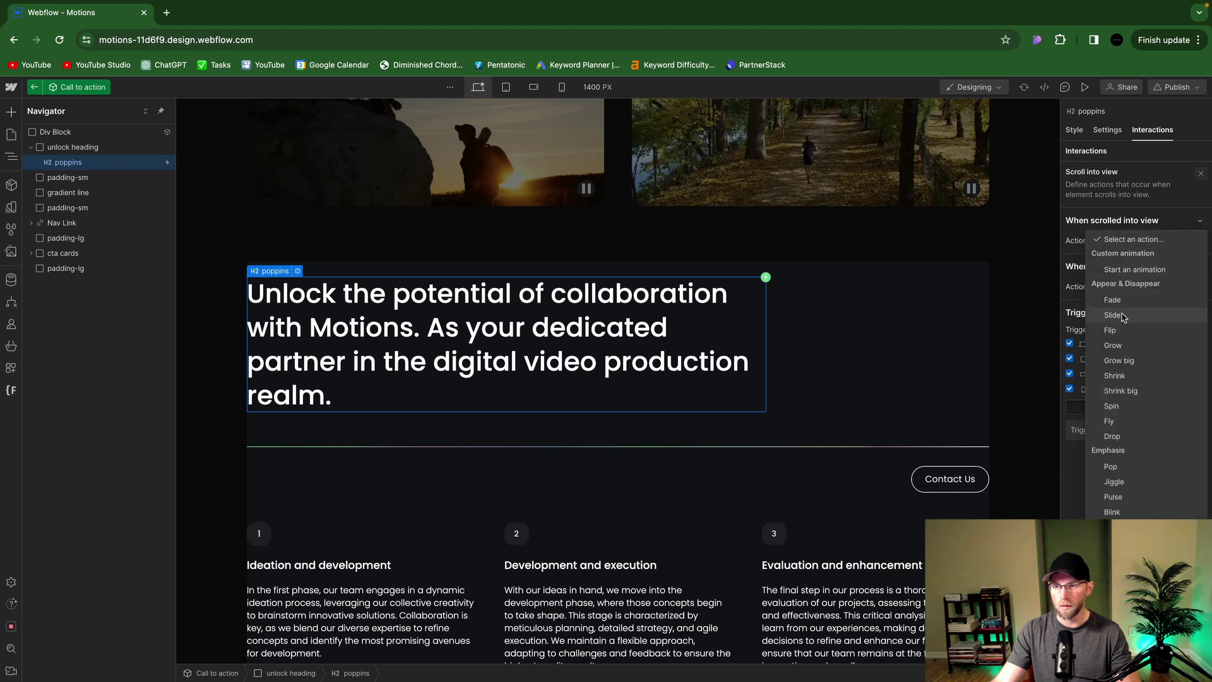
{"action": "left_click", "coordinate": [1122, 317]}
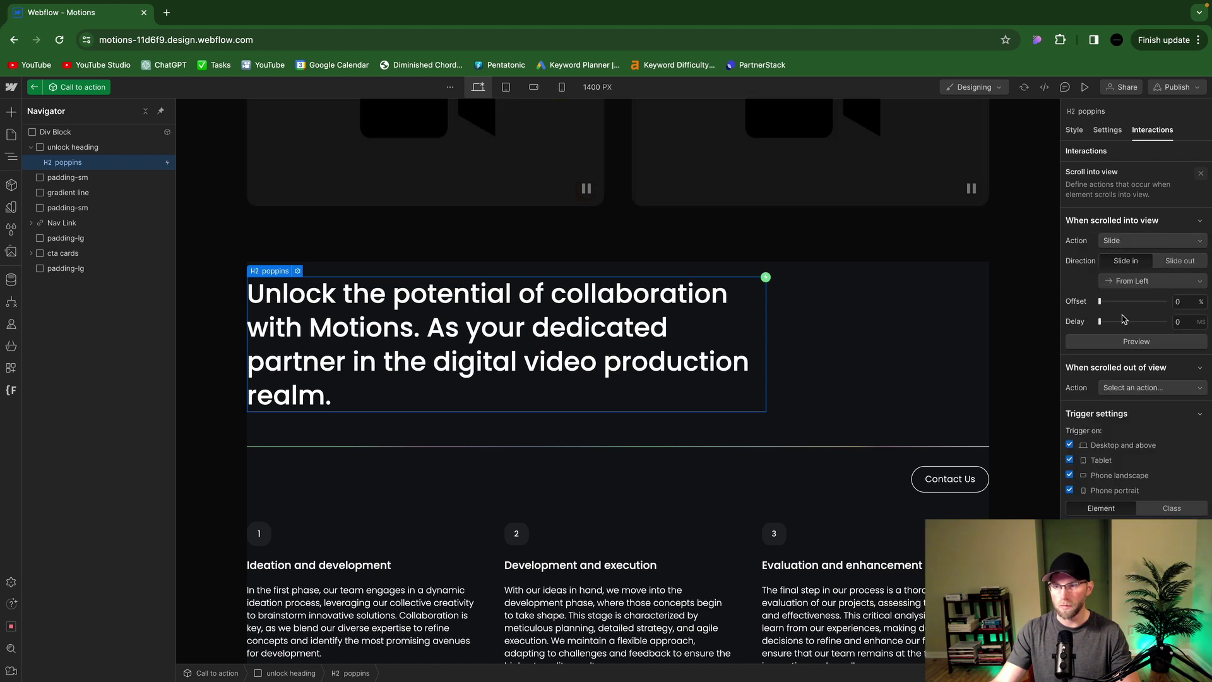
Give the gradient line a Scroll into view Slide trigger with a 250 ms delay
{"action": "left_click", "coordinate": [518, 449]}
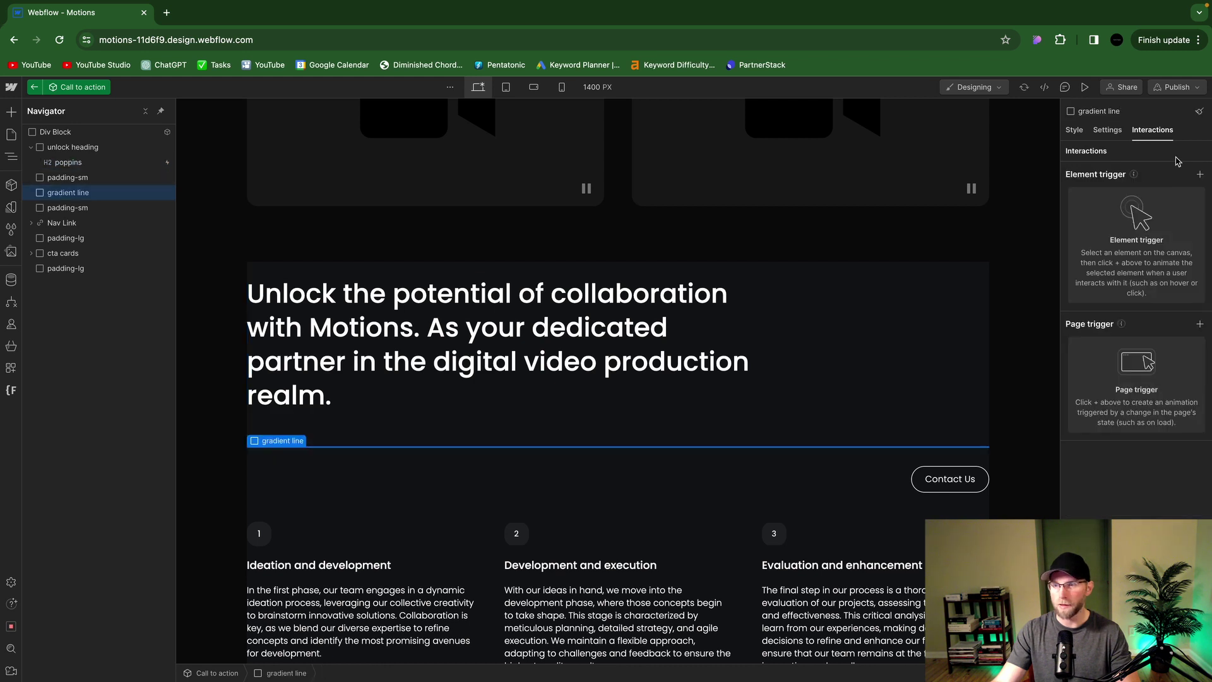
{"action": "left_click", "coordinate": [1198, 177]}
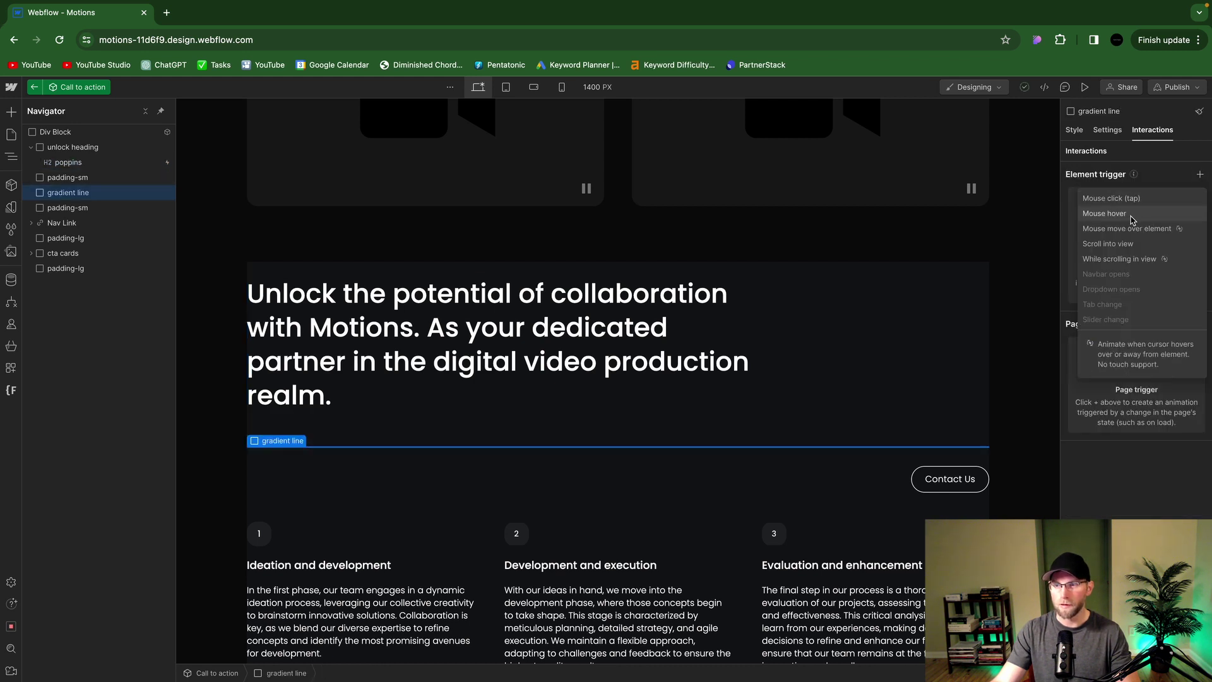
{"action": "left_click", "coordinate": [1119, 249]}
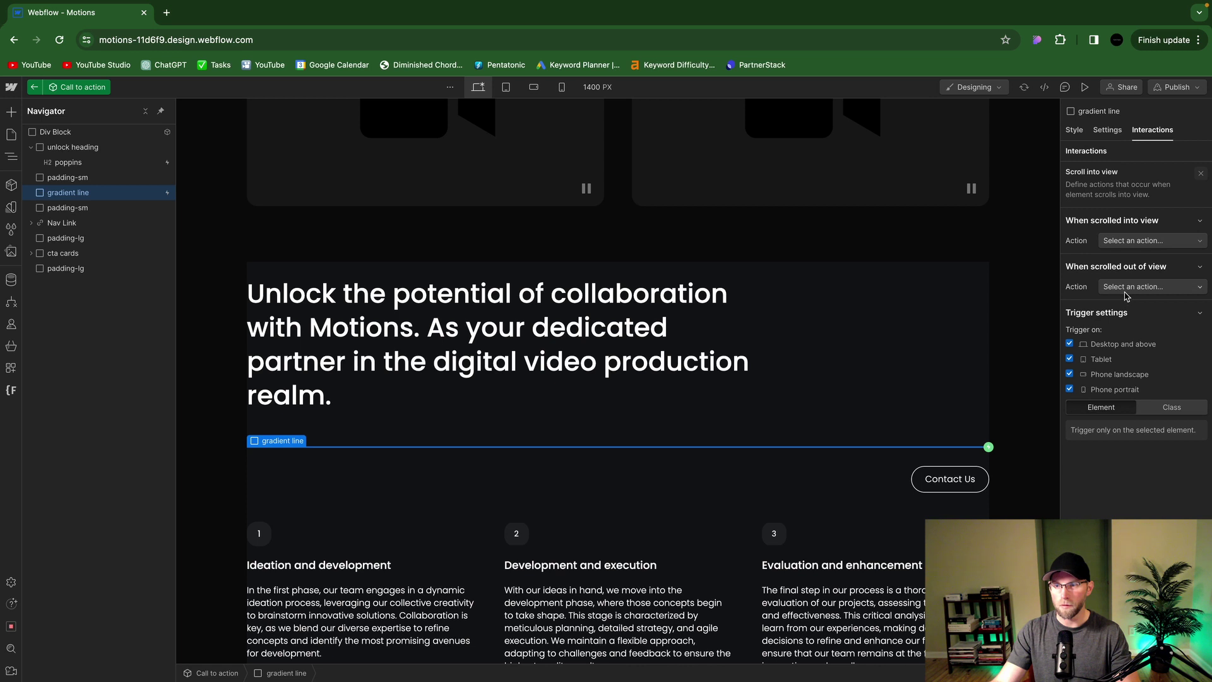
{"action": "left_click", "coordinate": [1130, 241]}
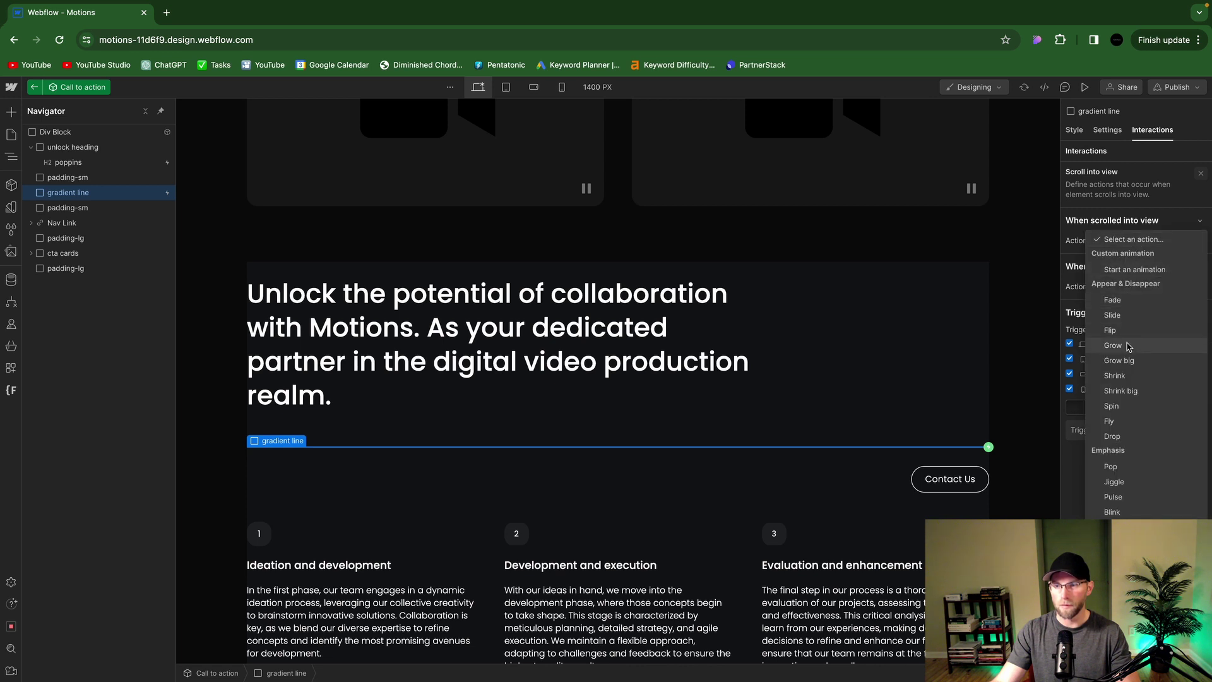
{"action": "left_click", "coordinate": [1118, 316]}
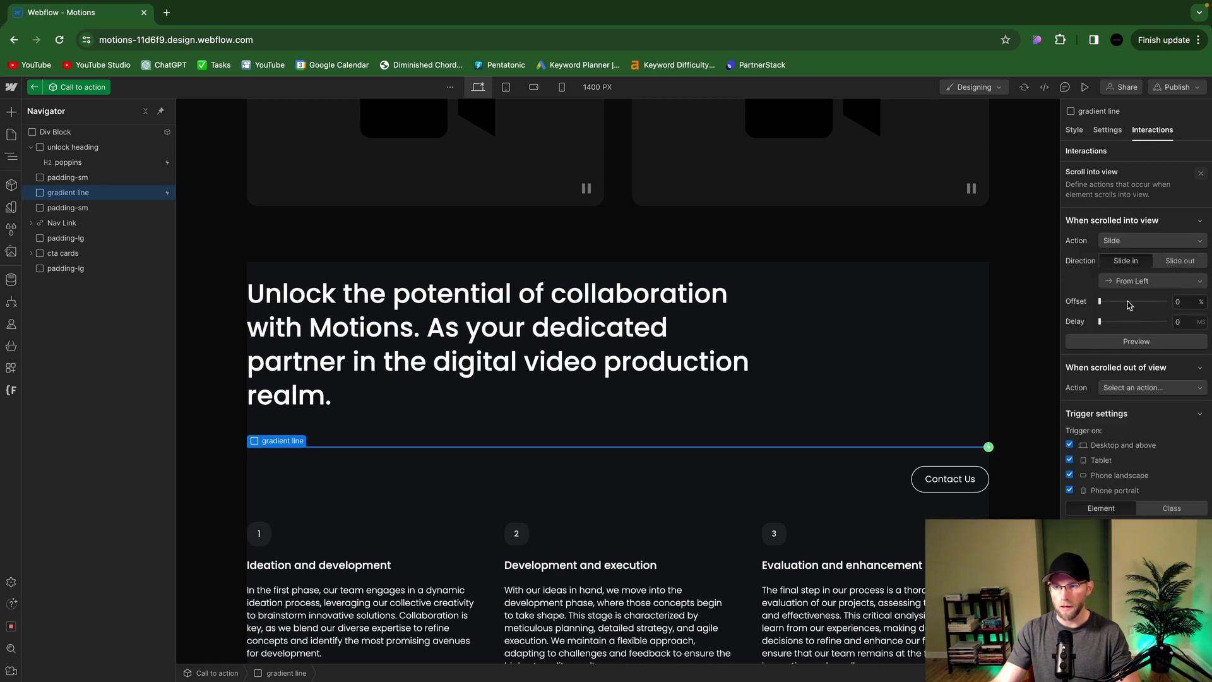
{"action": "left_click", "coordinate": [1184, 321]}
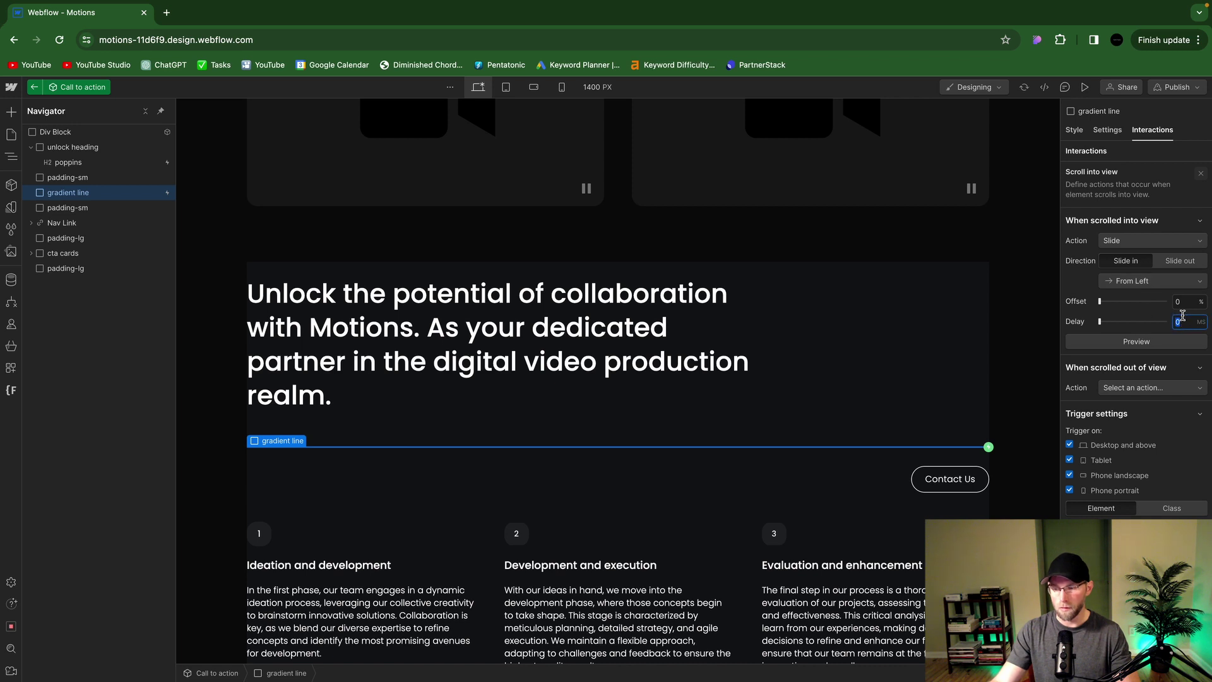
{"action": "type", "text": "250"}
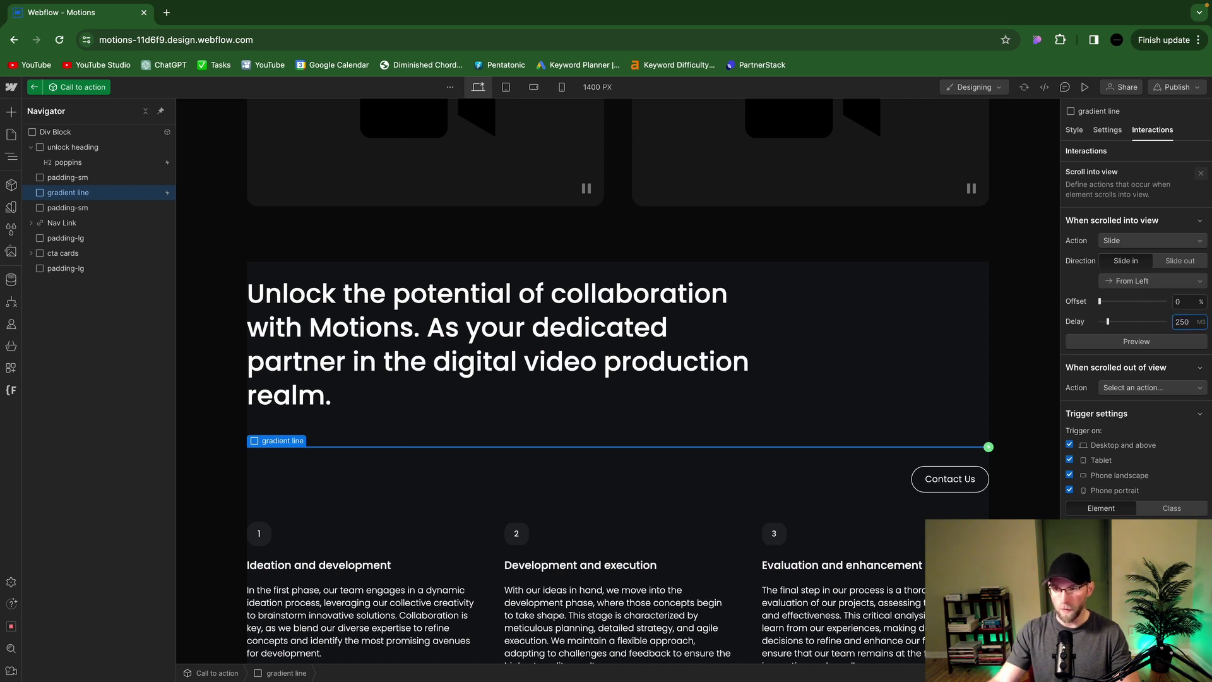
Give the Contact Us nav link a Scroll into view Slide trigger with a 500 ms delay
{"action": "left_click", "coordinate": [942, 492]}
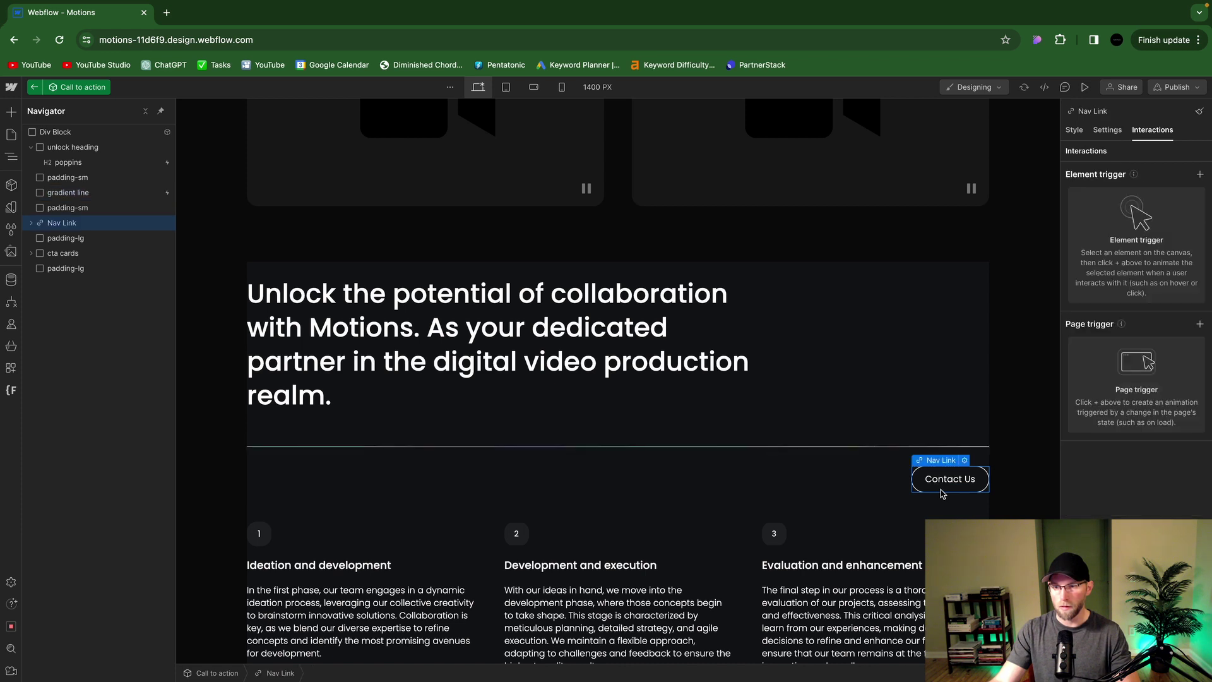
{"action": "left_click", "coordinate": [1199, 175]}
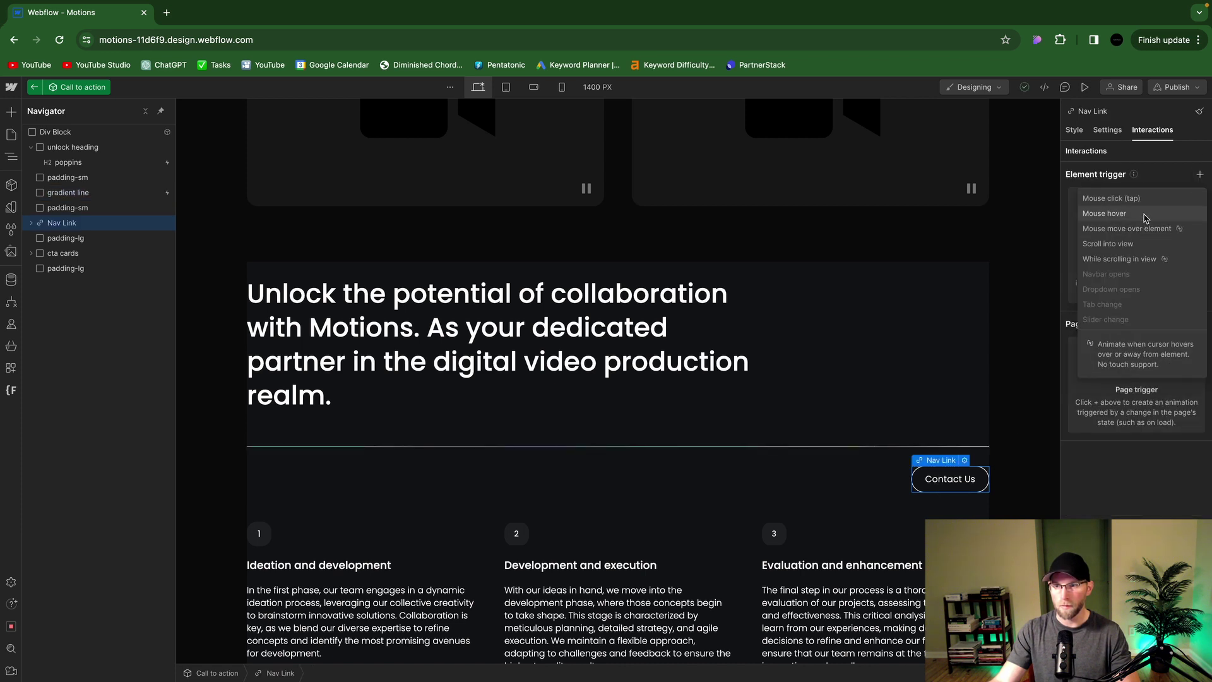
{"action": "left_click", "coordinate": [1129, 250]}
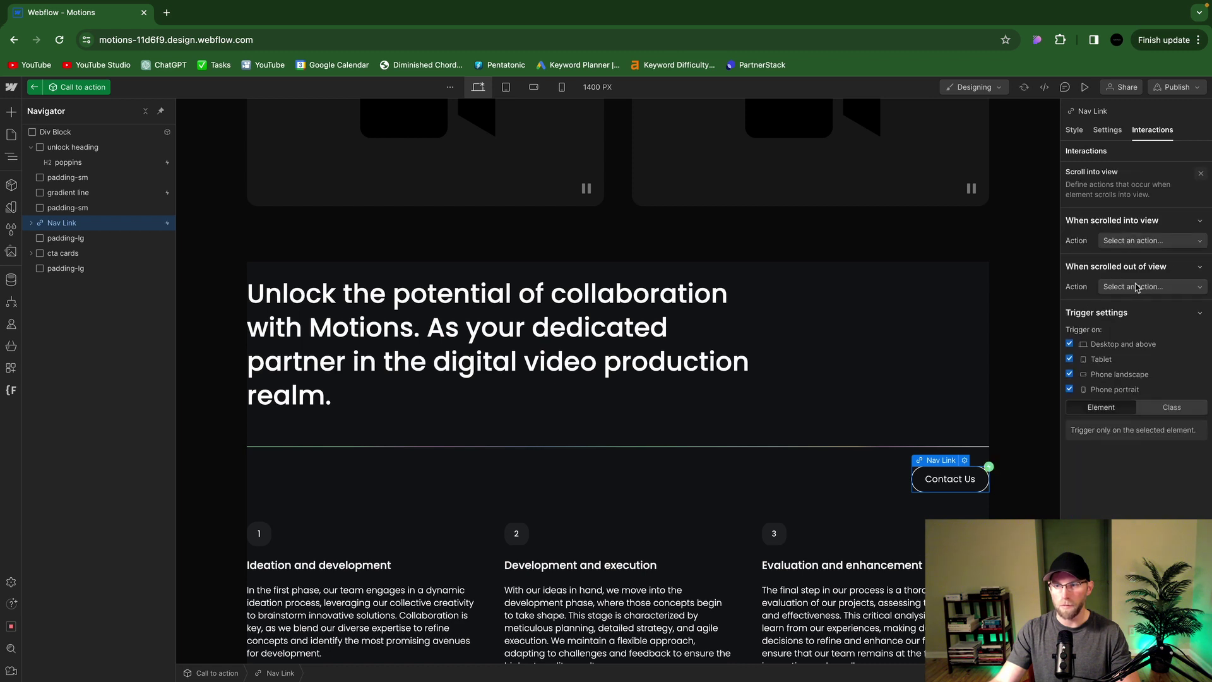
{"action": "left_click", "coordinate": [1136, 240]}
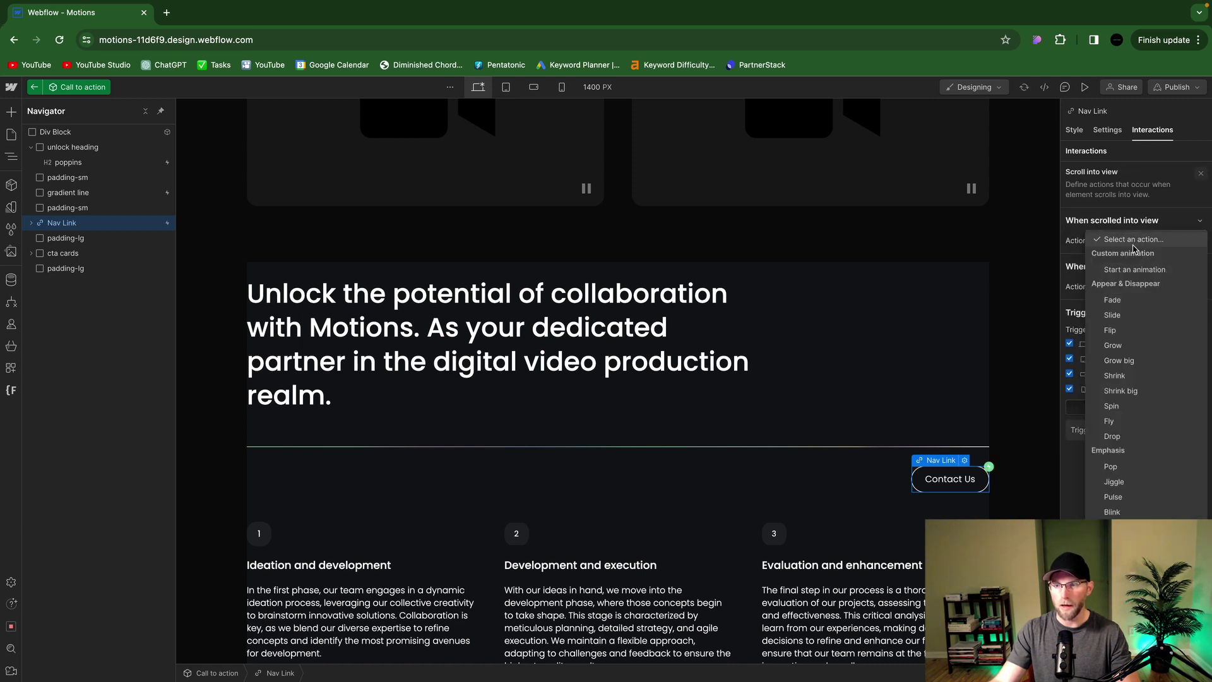
{"action": "left_click", "coordinate": [1141, 316]}
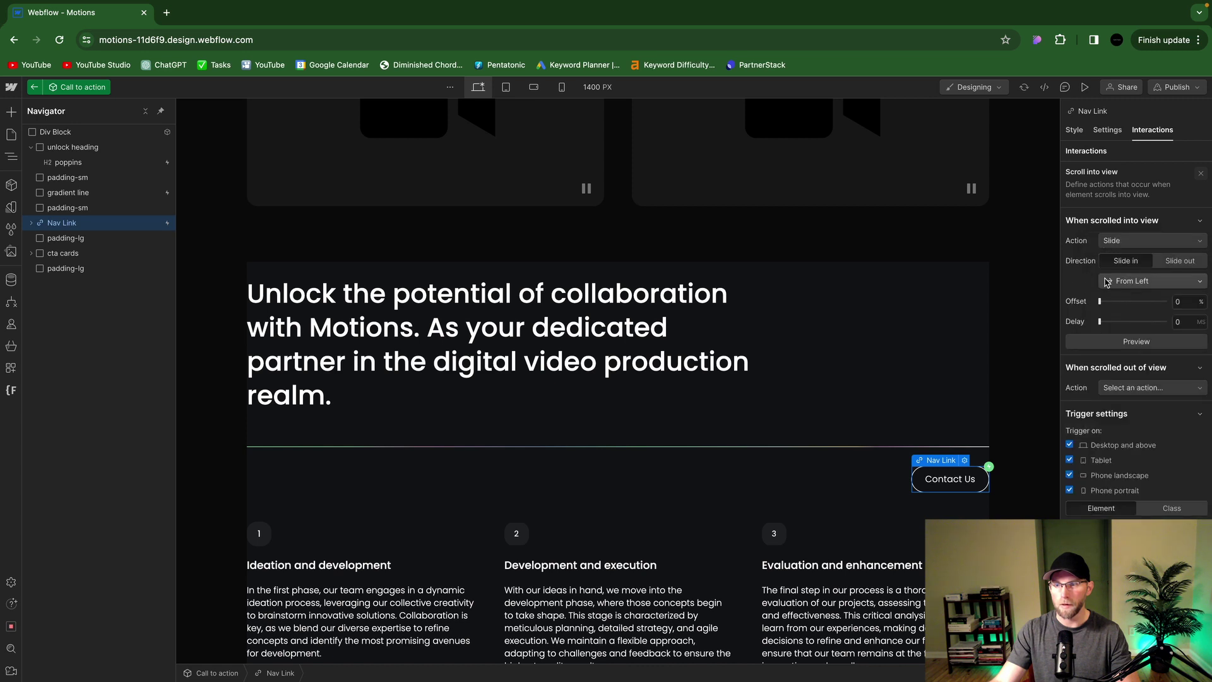
{"action": "left_click", "coordinate": [1189, 321]}
{"action": "type", "text": "250"}
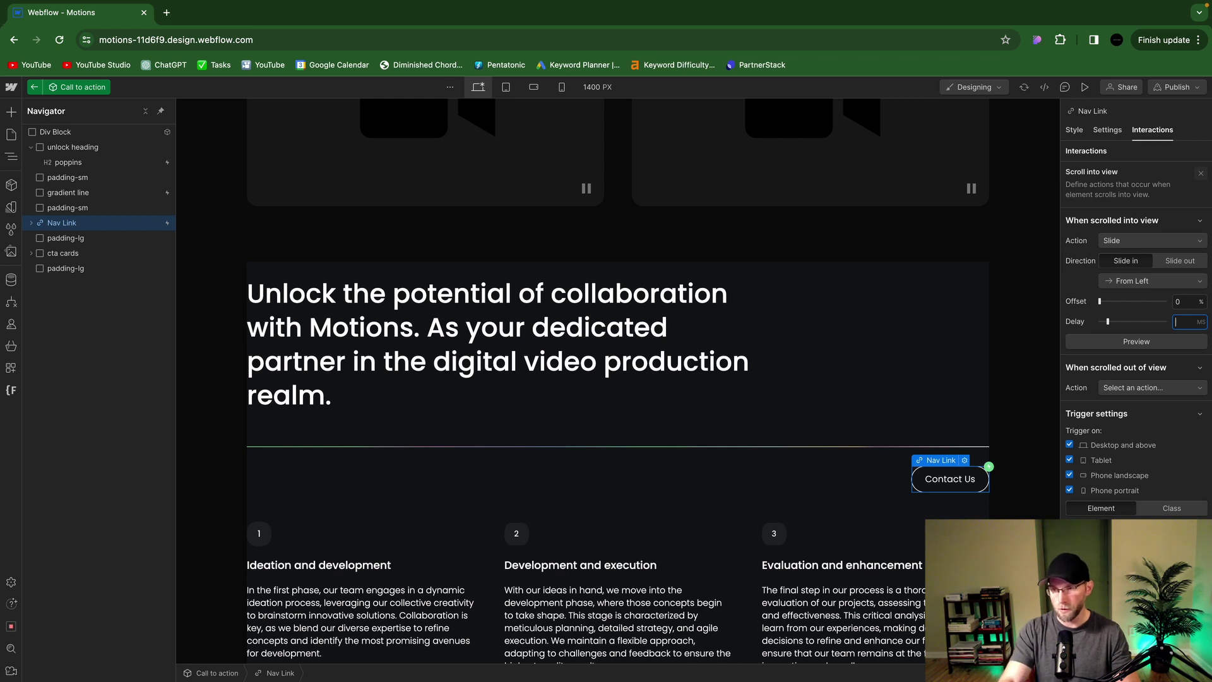
{"action": "type", "text": "500"}
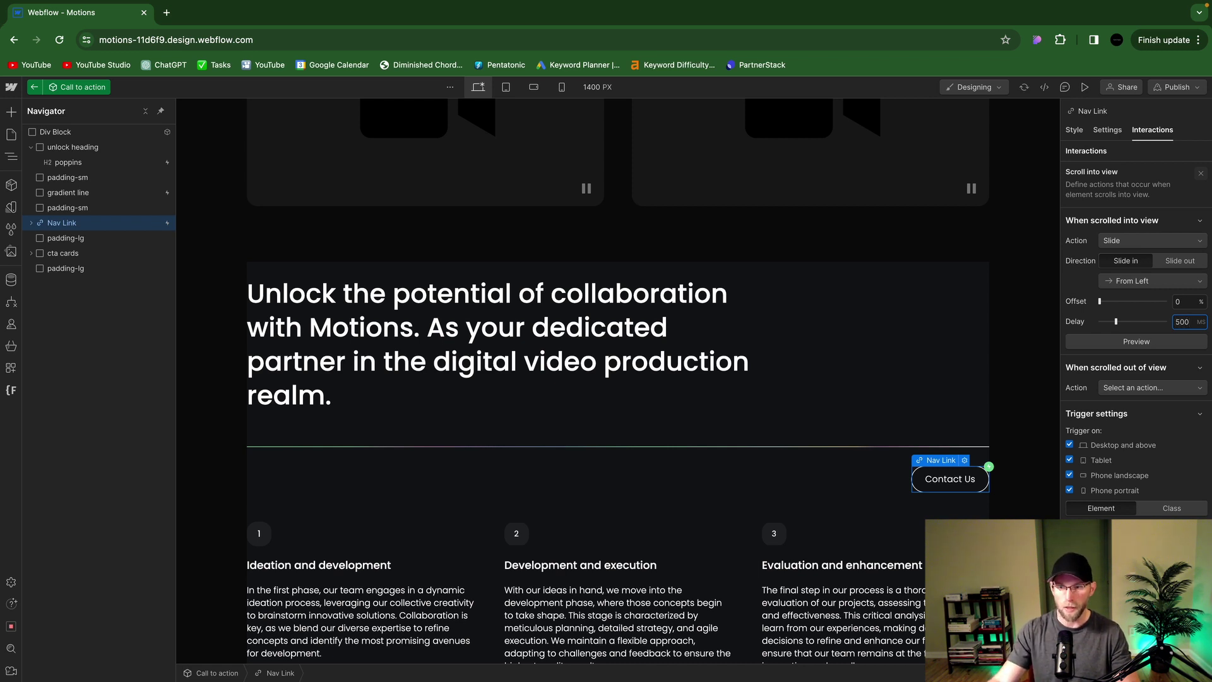
Preview the site, scroll down to the footer watching the slide-ins, then return to the designer
{"action": "scroll", "coordinate": [839, 297], "scroll_direction": "up", "scroll_amount": 7}
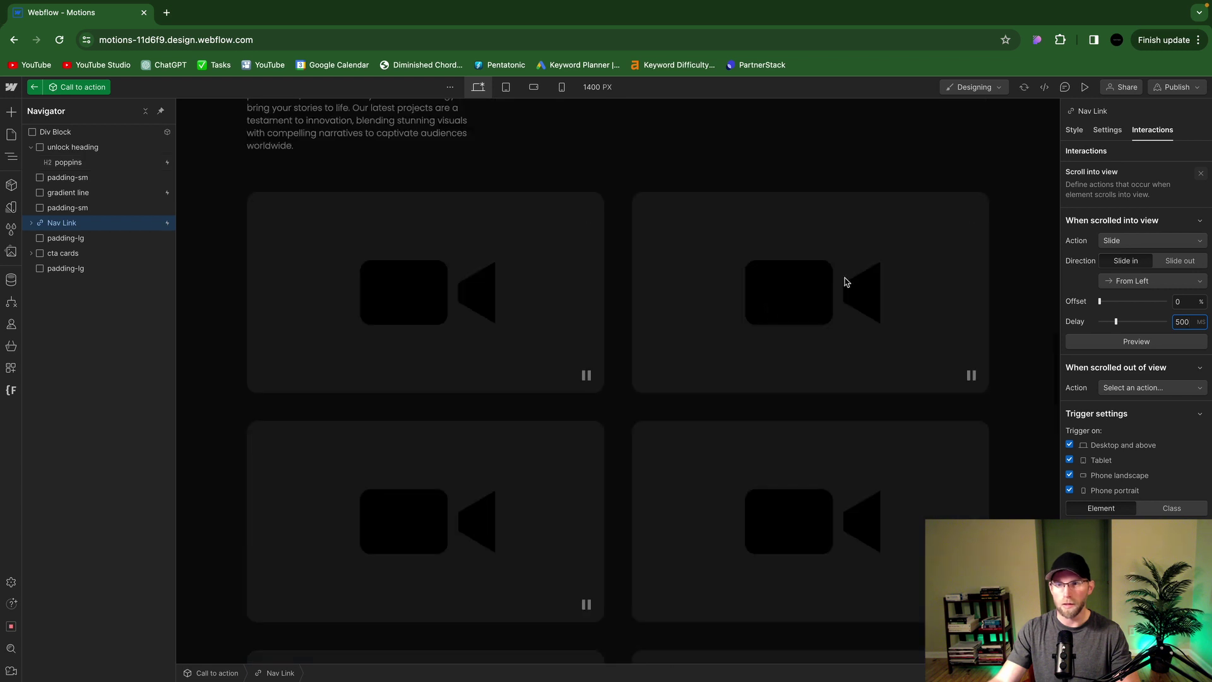
{"action": "left_click", "coordinate": [1085, 87]}
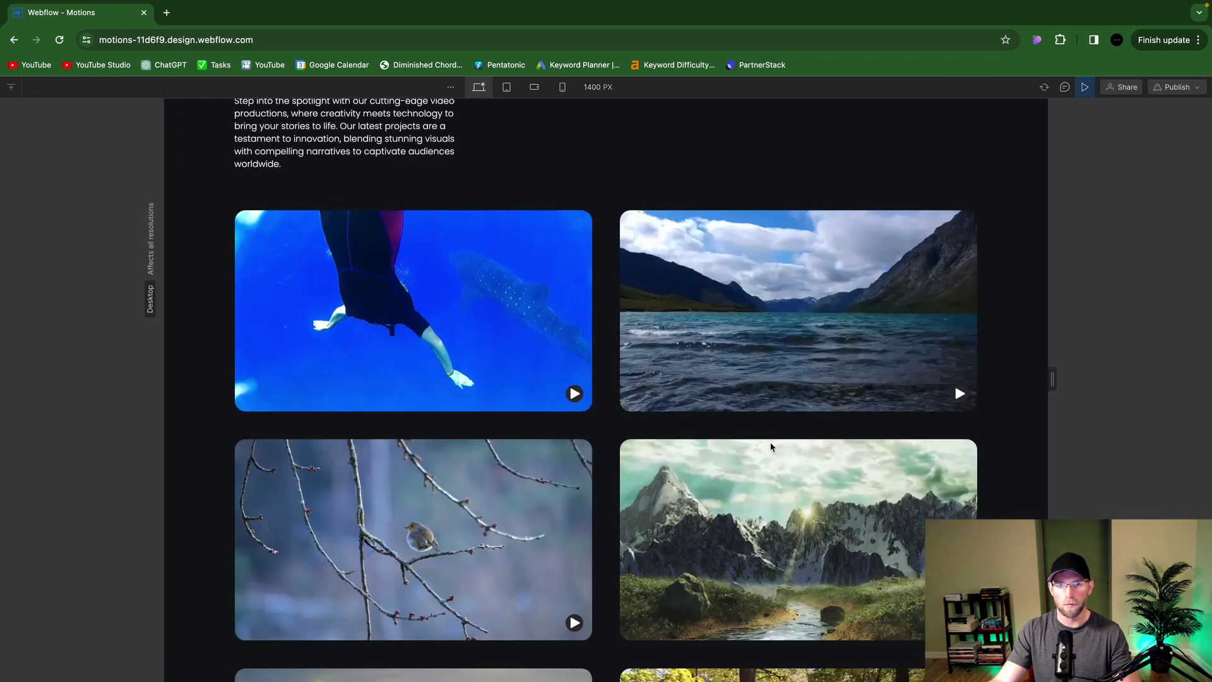
{"action": "scroll", "coordinate": [782, 438], "scroll_direction": "down", "scroll_amount": 3}
{"action": "scroll", "coordinate": [781, 437], "scroll_direction": "down", "scroll_amount": 4}
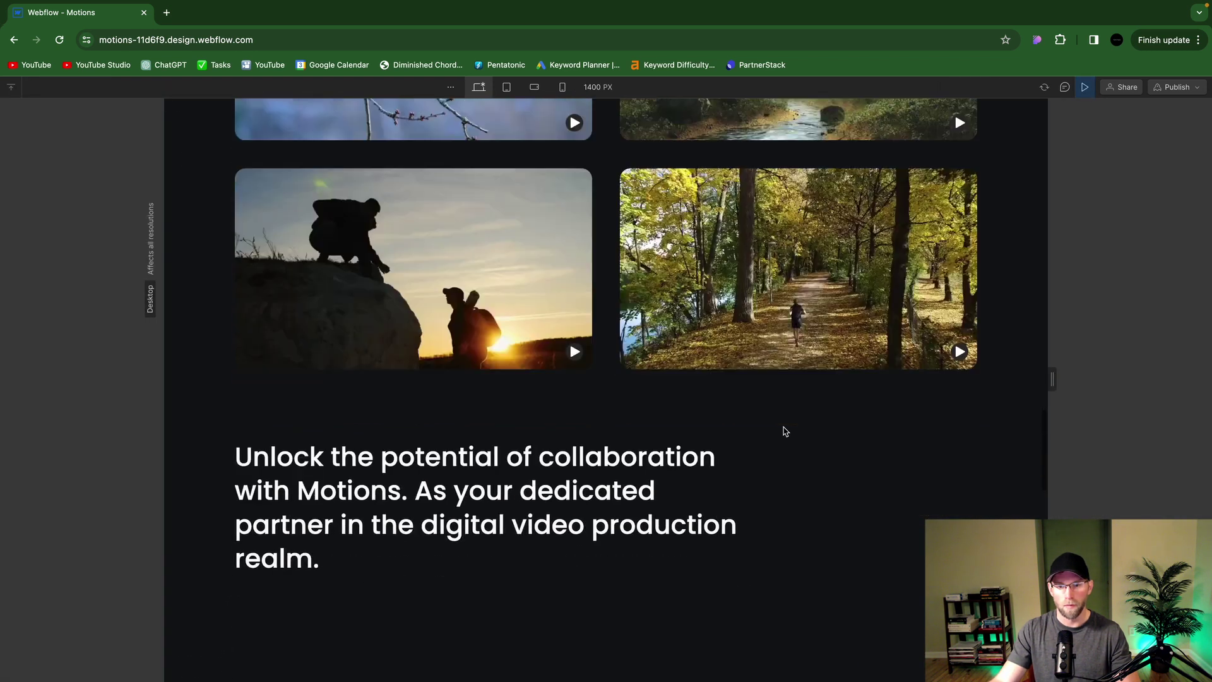
{"action": "scroll", "coordinate": [785, 431], "scroll_direction": "down", "scroll_amount": 1}
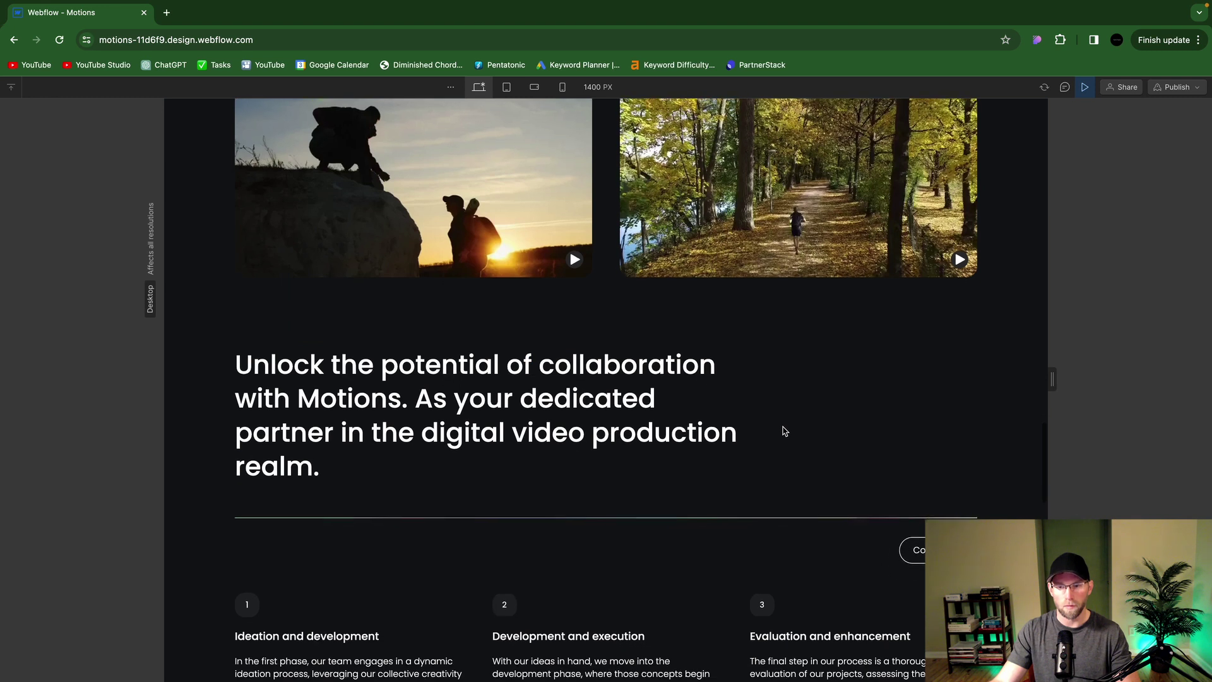
{"action": "scroll", "coordinate": [786, 426], "scroll_direction": "down", "scroll_amount": 3}
{"action": "scroll", "coordinate": [794, 409], "scroll_direction": "down", "scroll_amount": 5}
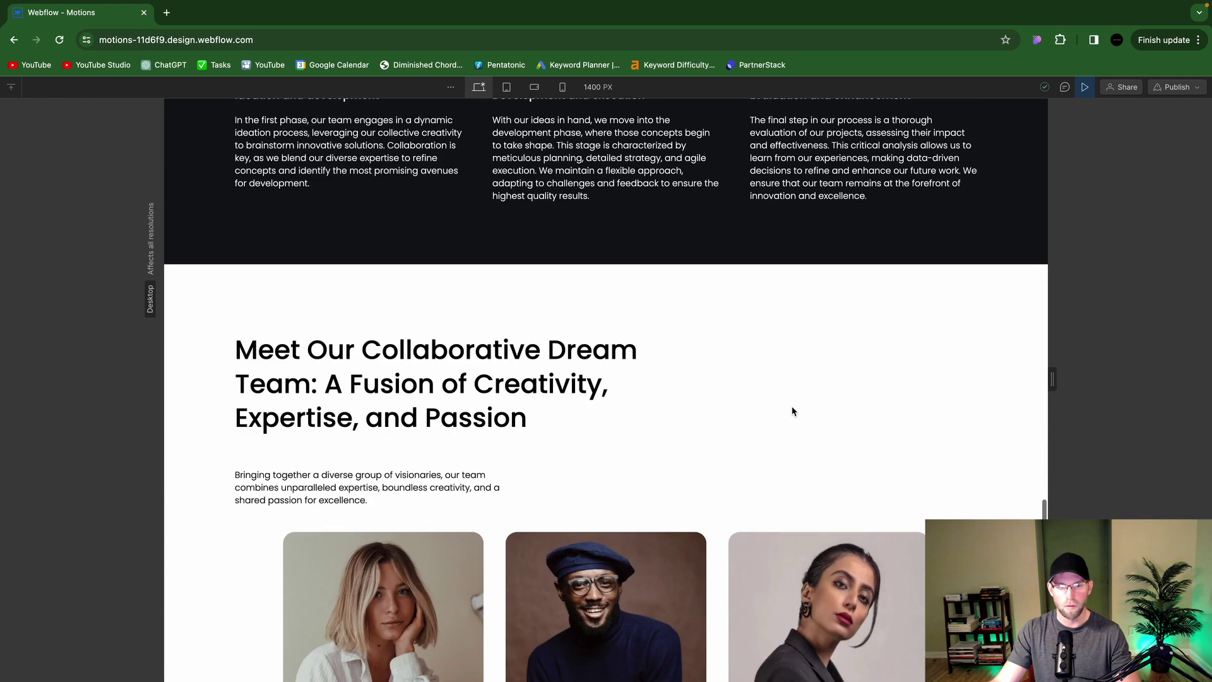
{"action": "scroll", "coordinate": [793, 409], "scroll_direction": "down", "scroll_amount": 1}
{"action": "scroll", "coordinate": [792, 408], "scroll_direction": "down", "scroll_amount": 8}
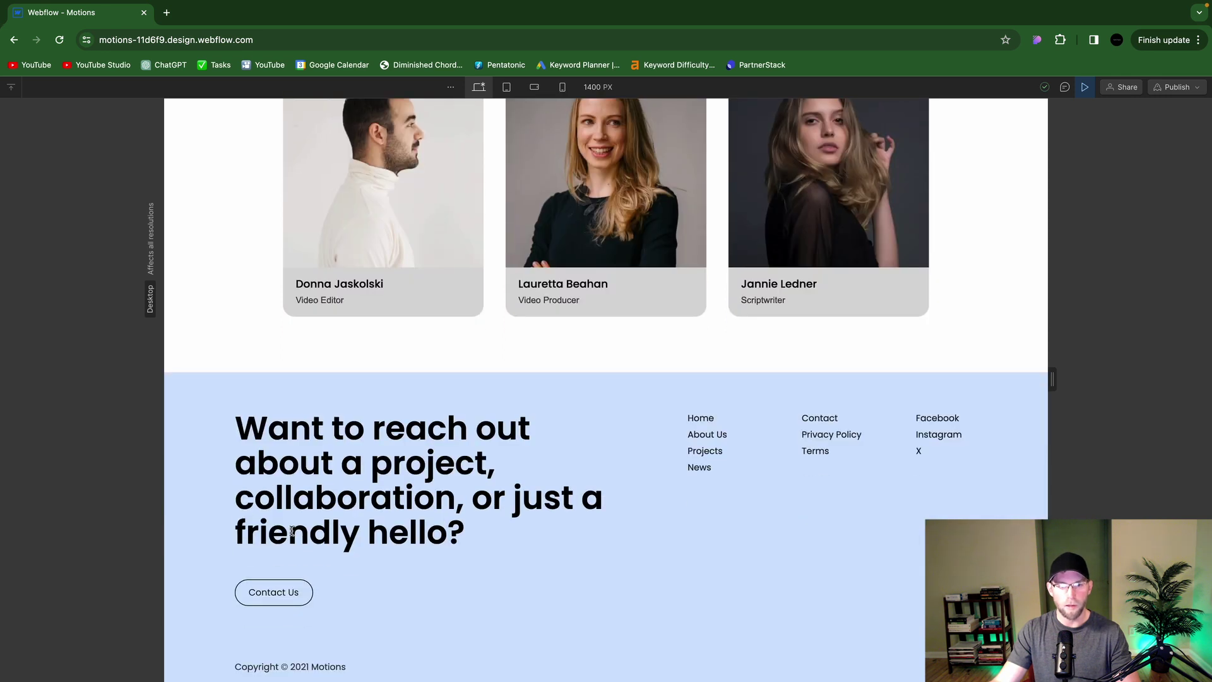
{"action": "left_click", "coordinate": [1084, 87]}
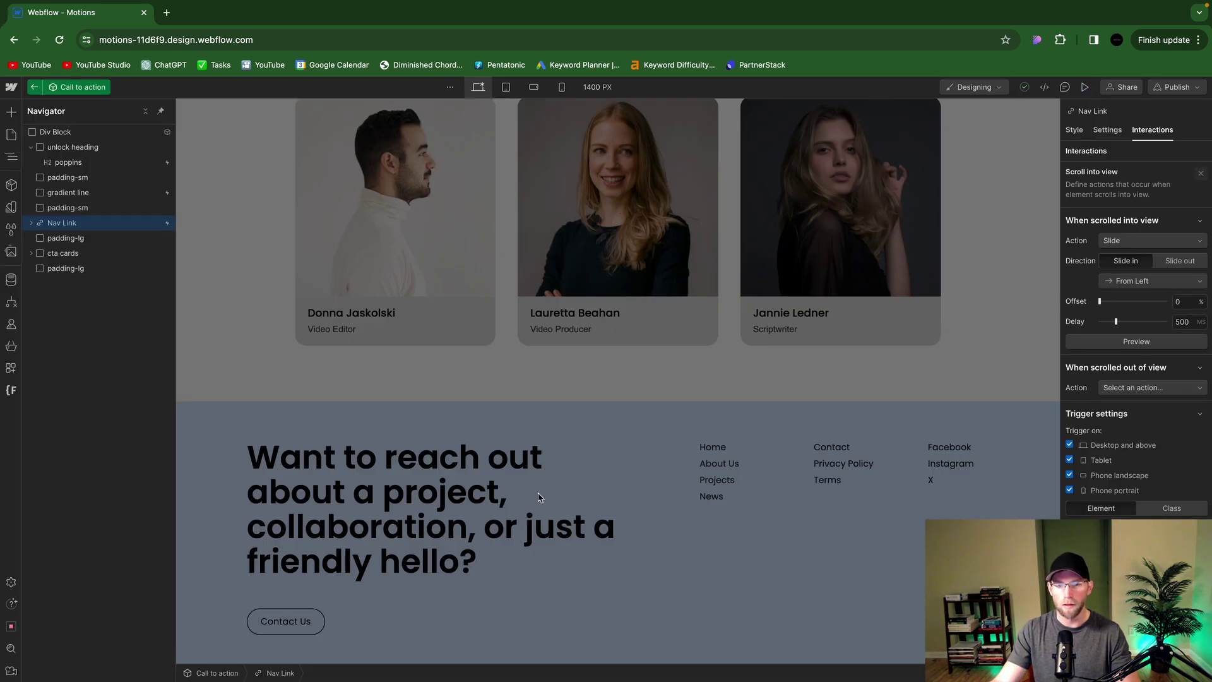
Leave the Call to action component and start editing the Footer component
{"action": "double_click", "coordinate": [480, 440]}
{"action": "scroll", "coordinate": [562, 500], "scroll_direction": "down", "scroll_amount": 1}
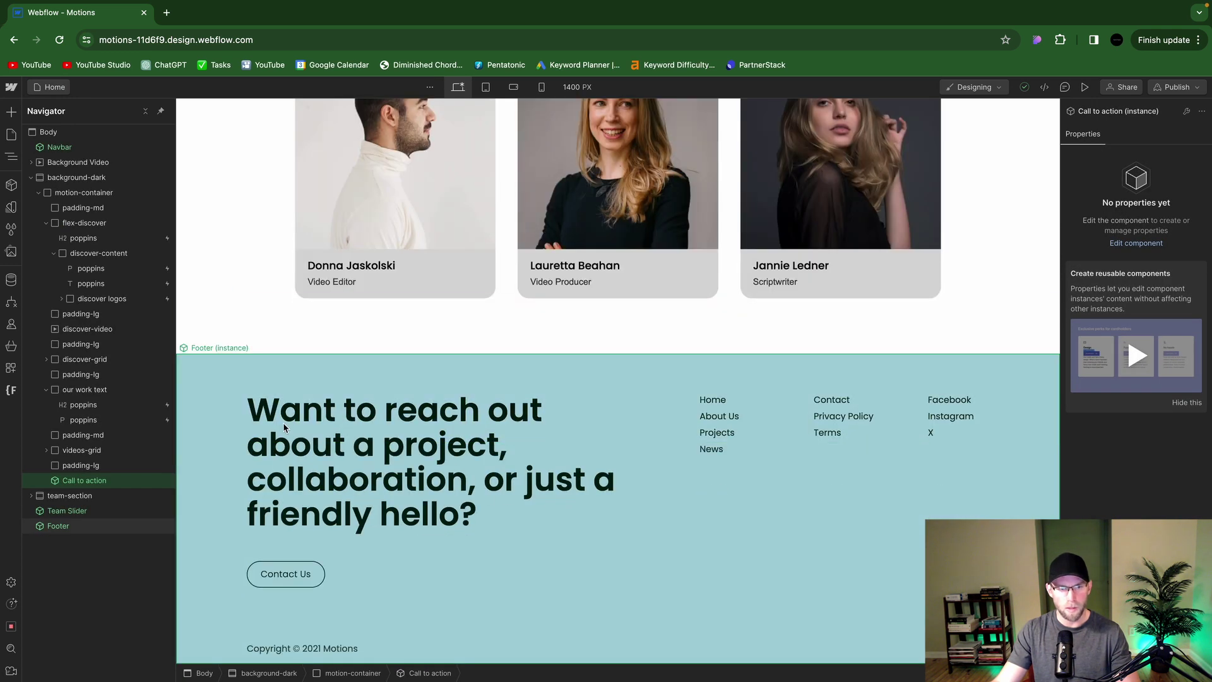
{"action": "left_click", "coordinate": [283, 422]}
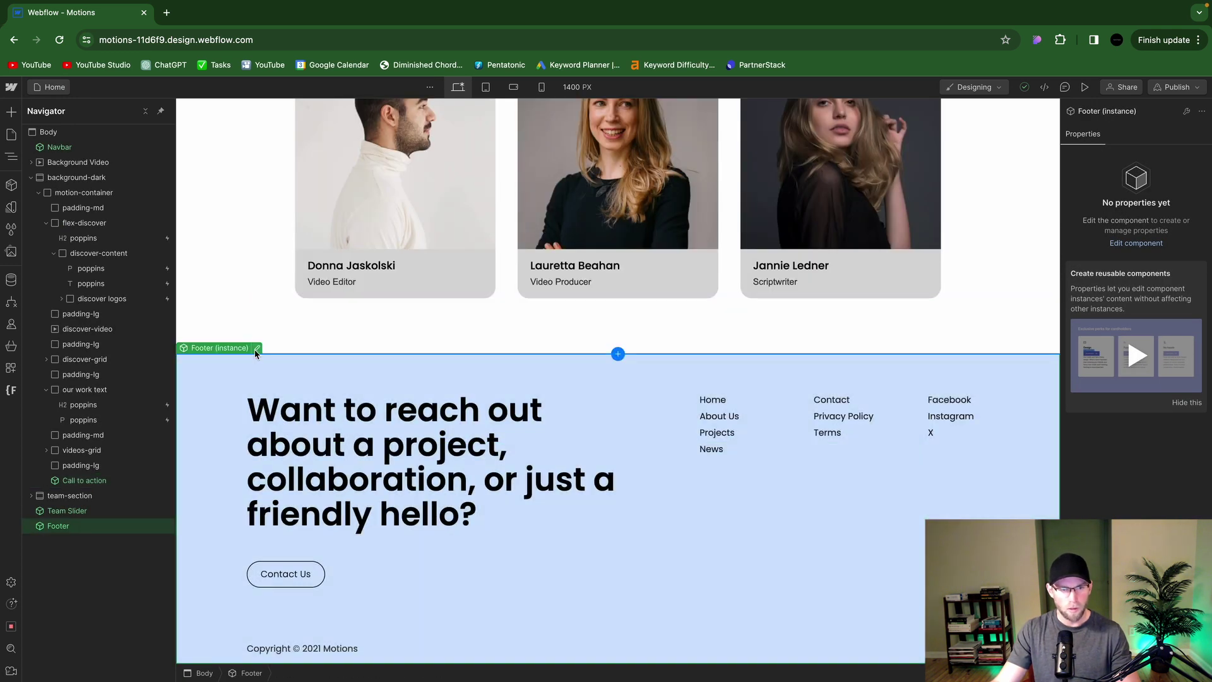
{"action": "left_click", "coordinate": [259, 349]}
Give the footer heading a Scroll into view trigger with a Slide animation
{"action": "left_click", "coordinate": [328, 446]}
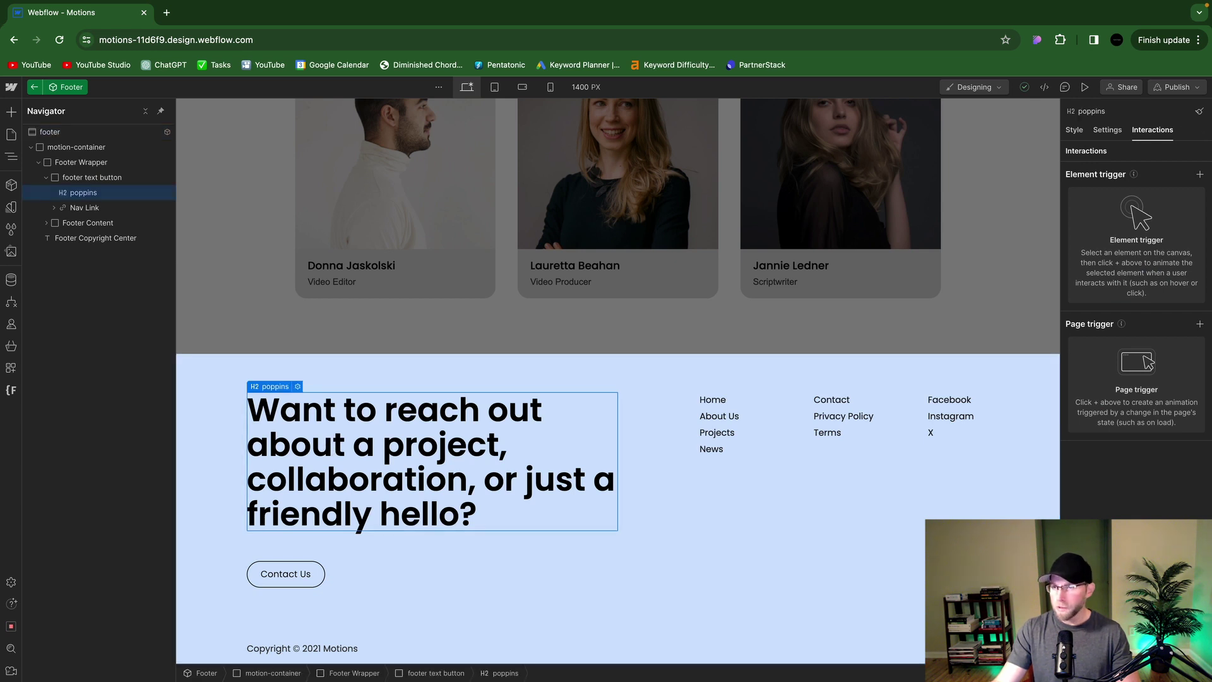
{"action": "left_click", "coordinate": [1199, 174]}
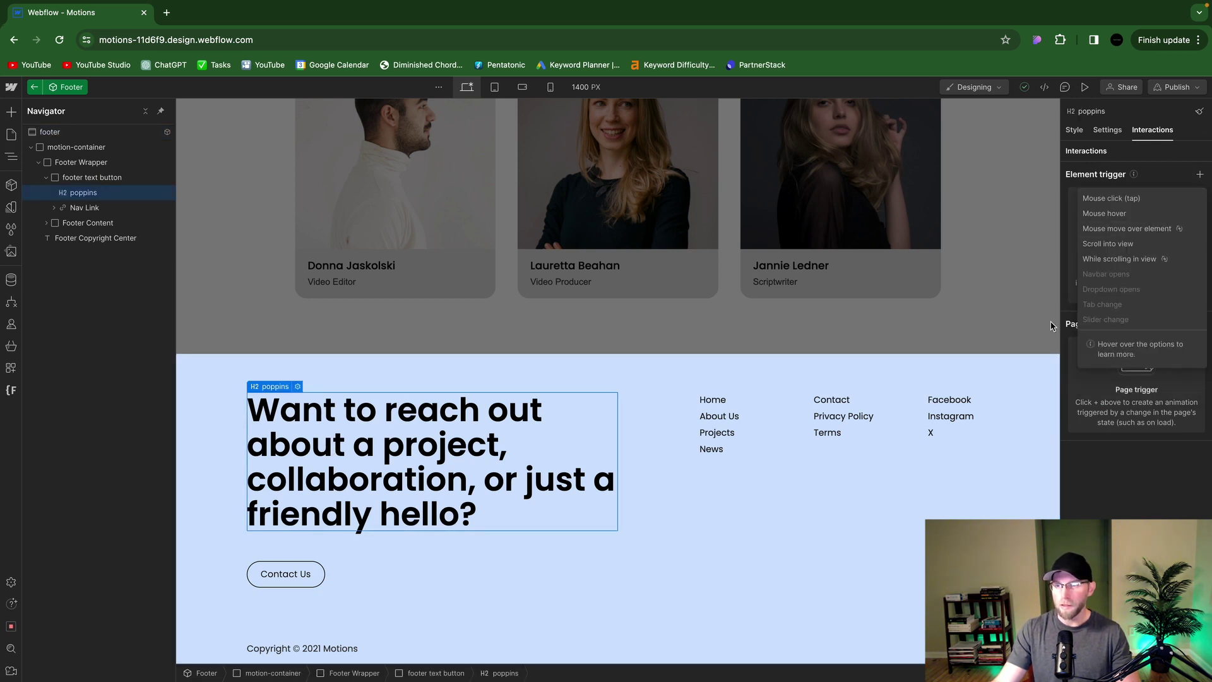
{"action": "left_click", "coordinate": [1114, 245]}
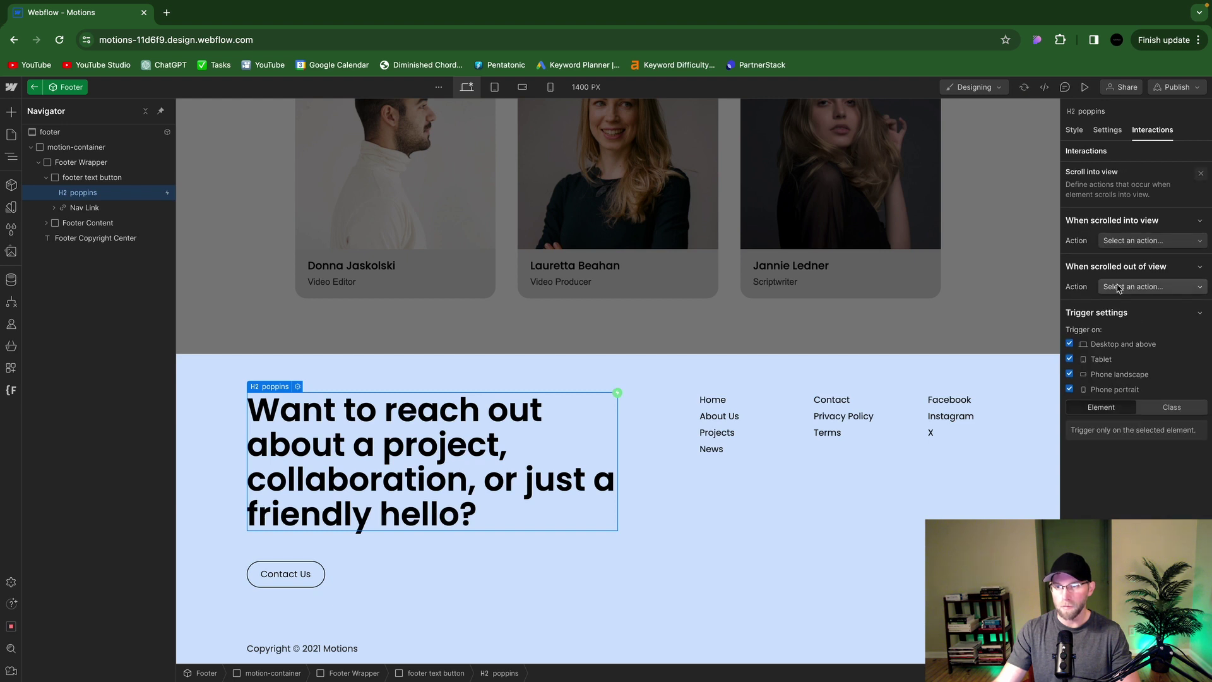
{"action": "left_click", "coordinate": [1148, 241]}
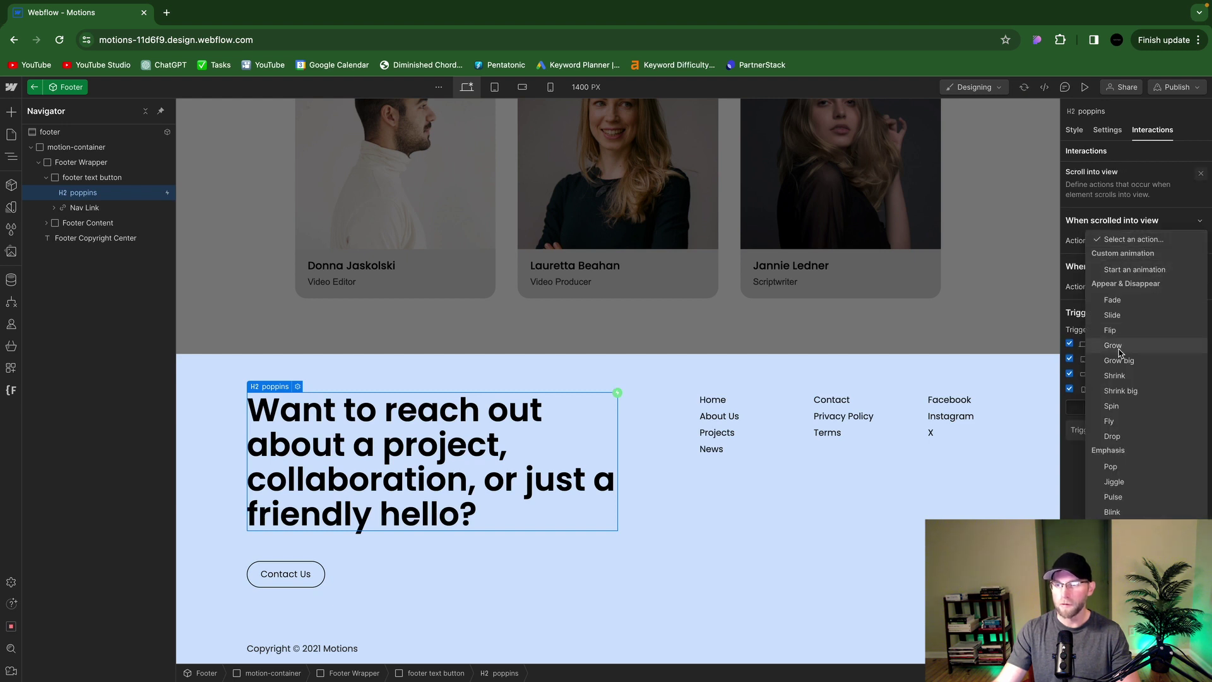
{"action": "left_click", "coordinate": [1132, 318]}
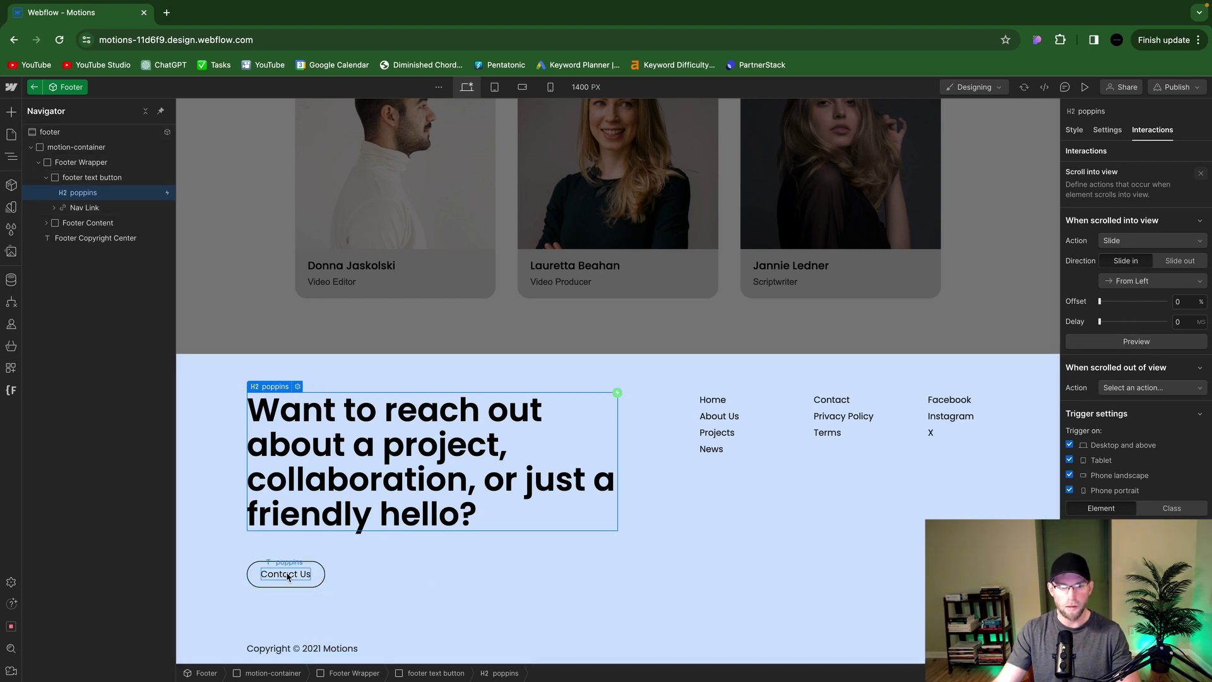
Make the Contact Us button slide in on scroll with a 200 ms delay
{"action": "left_click", "coordinate": [312, 581]}
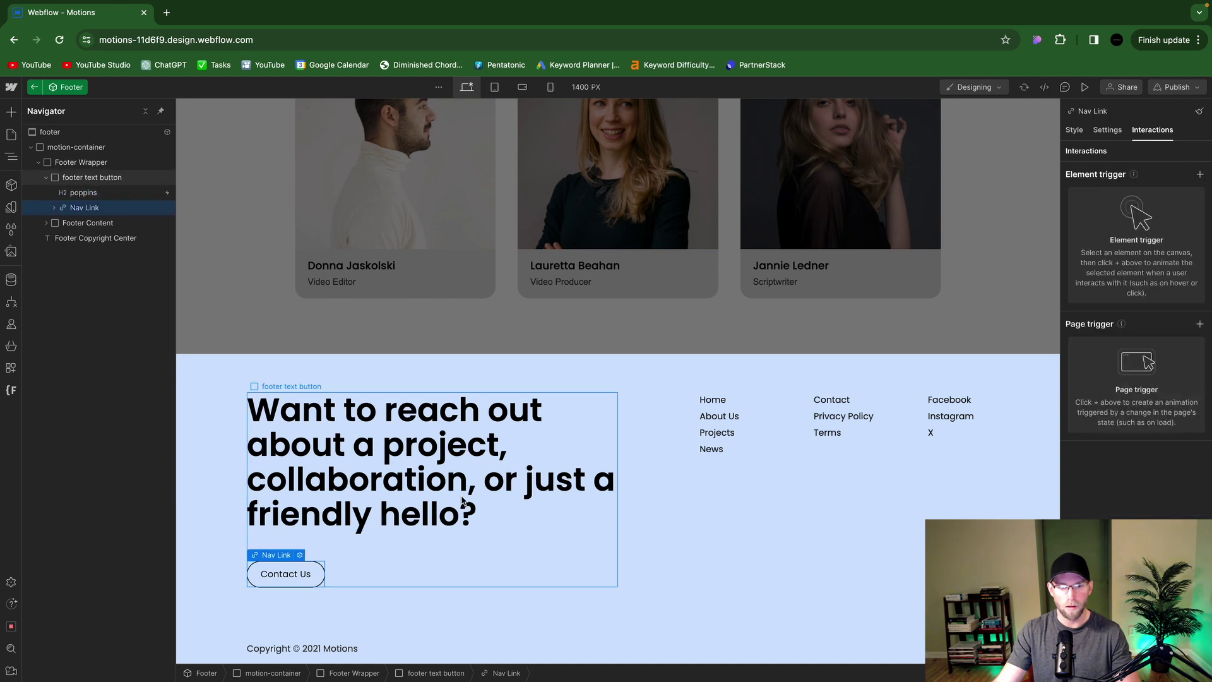
{"action": "left_click", "coordinate": [1200, 177]}
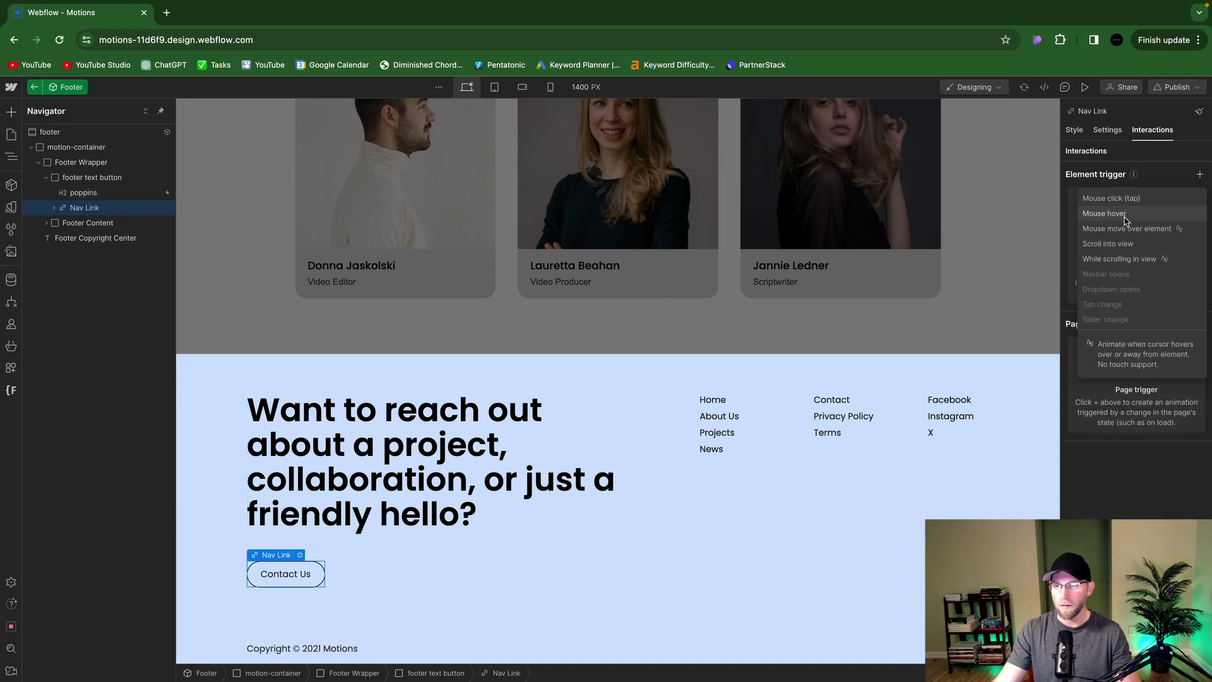
{"action": "left_click", "coordinate": [1111, 247]}
{"action": "left_click", "coordinate": [1110, 247]}
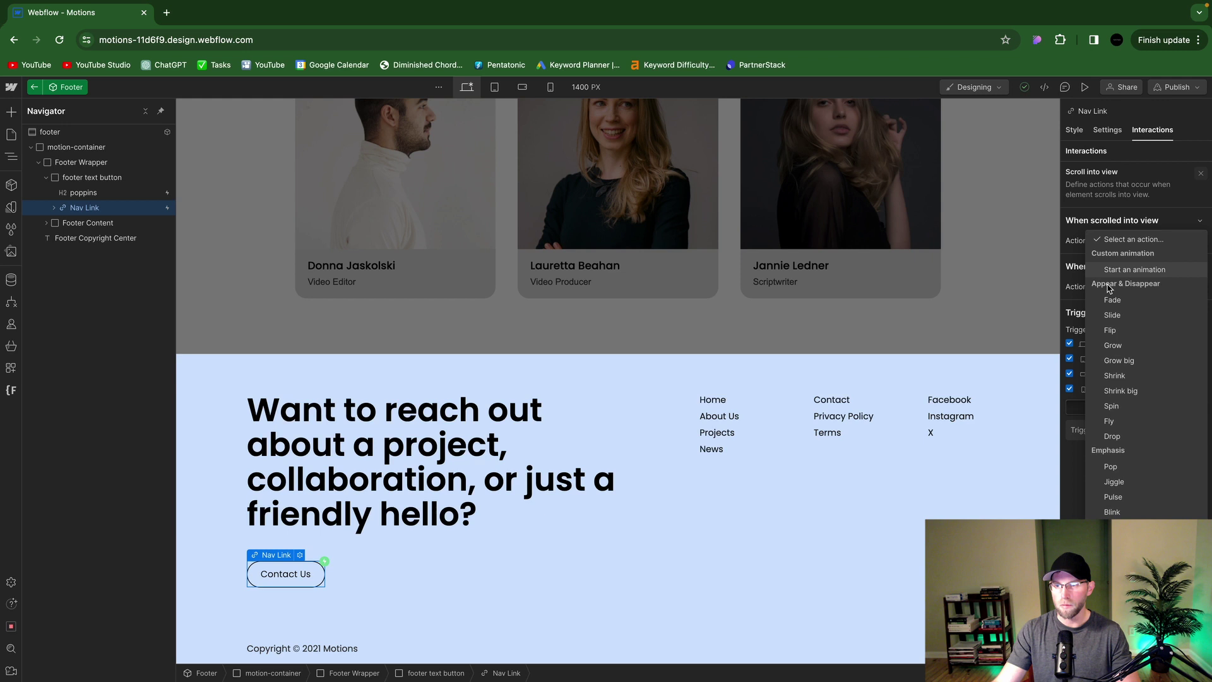
{"action": "left_click", "coordinate": [1114, 315]}
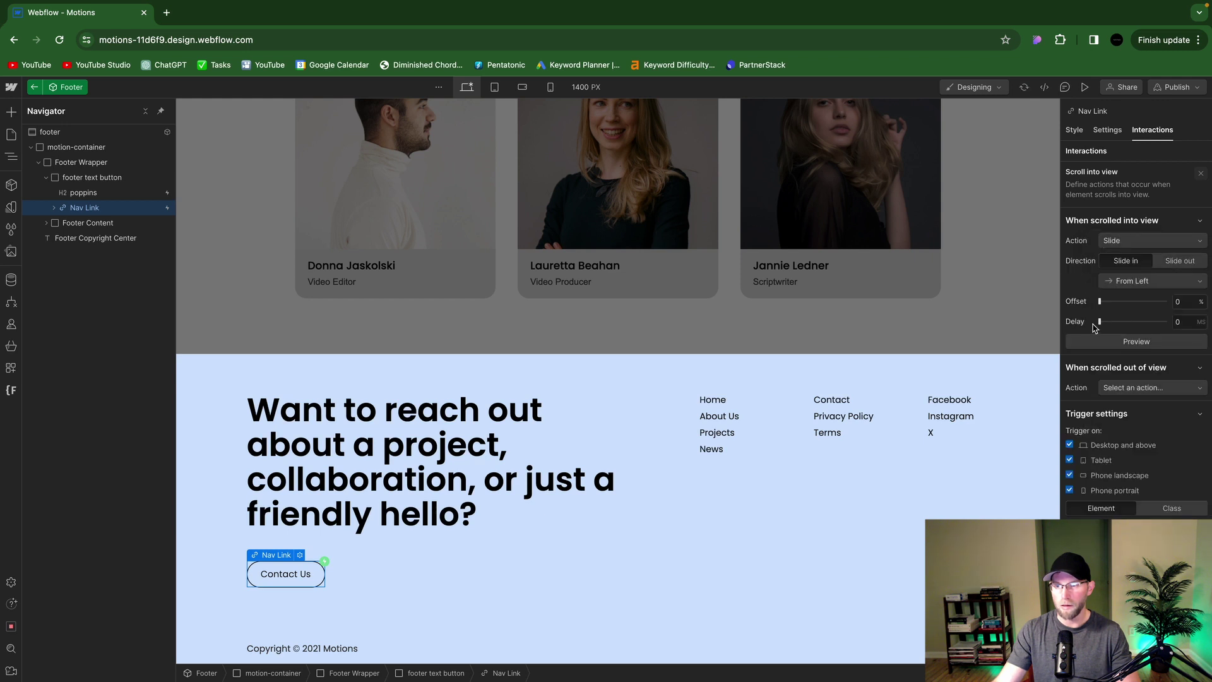
{"action": "type", "text": "200"}
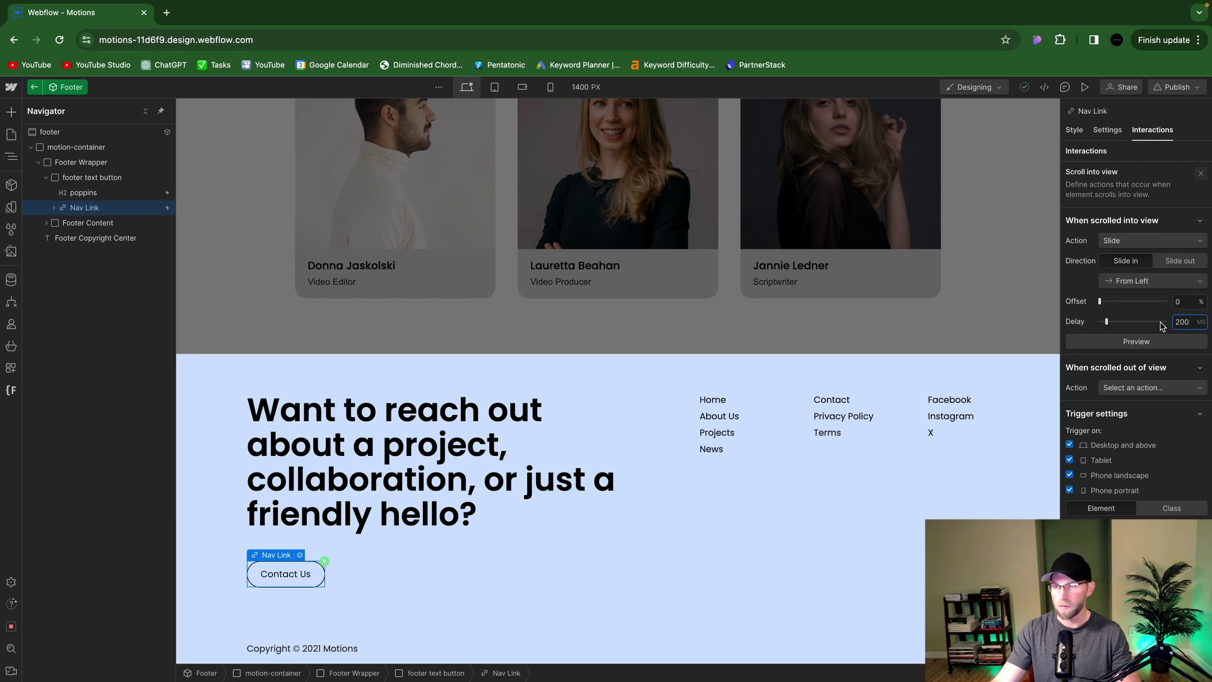
Exit Footer component editing and return to the top of the Home page
{"action": "left_click", "coordinate": [996, 516]}
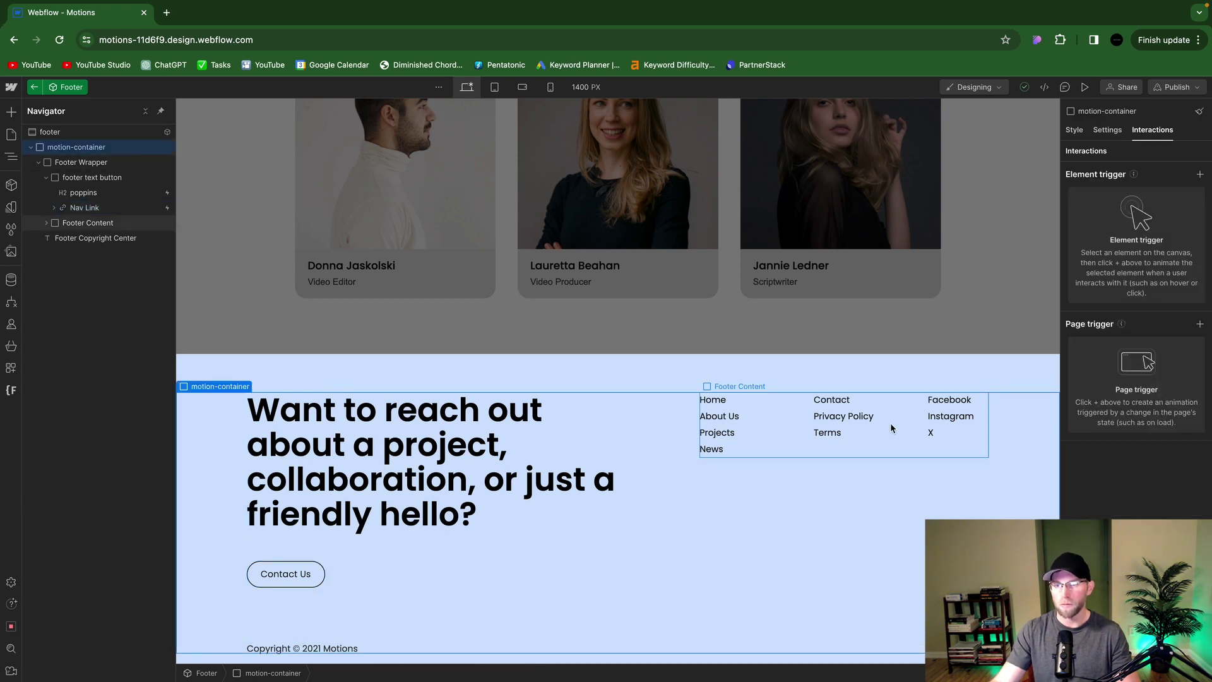
{"action": "left_click", "coordinate": [890, 336]}
{"action": "scroll", "coordinate": [889, 336], "scroll_direction": "up", "scroll_amount": 15}
{"action": "scroll", "coordinate": [887, 332], "scroll_direction": "down", "scroll_amount": 5}
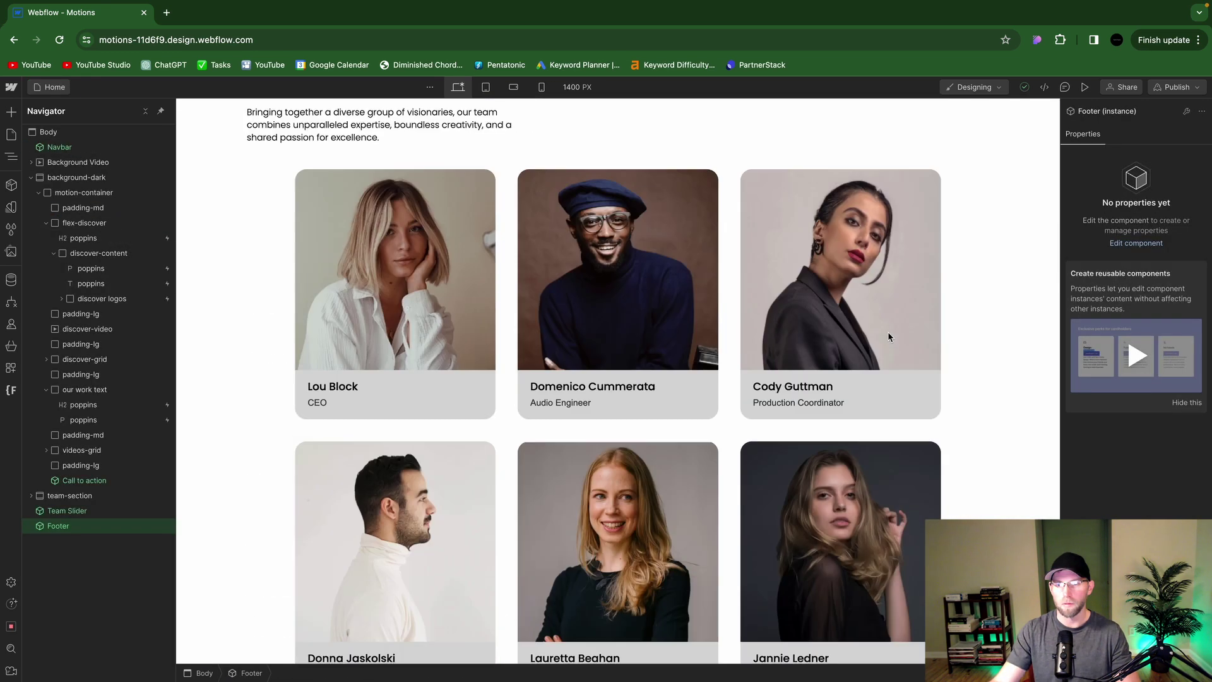
{"action": "scroll", "coordinate": [890, 328], "scroll_direction": "up", "scroll_amount": 20}
{"action": "scroll", "coordinate": [898, 317], "scroll_direction": "up", "scroll_amount": 4}
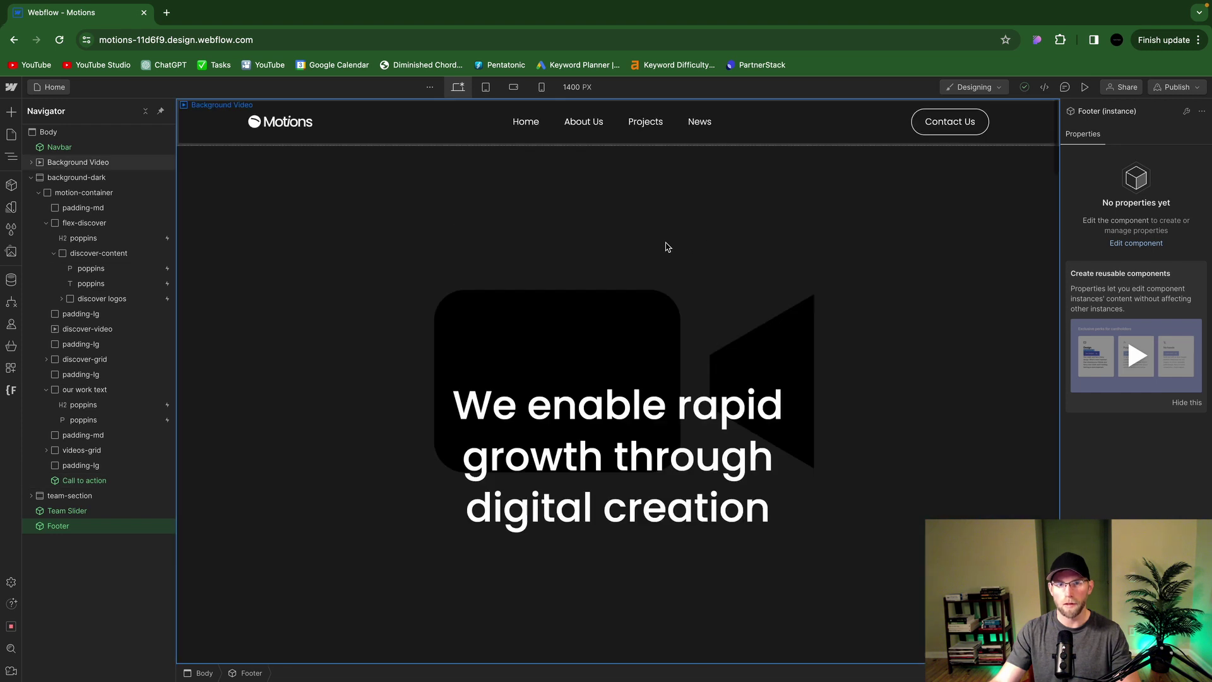
Preview the page at 1920 px width and scroll down to the footer
{"action": "left_click", "coordinate": [1086, 88]}
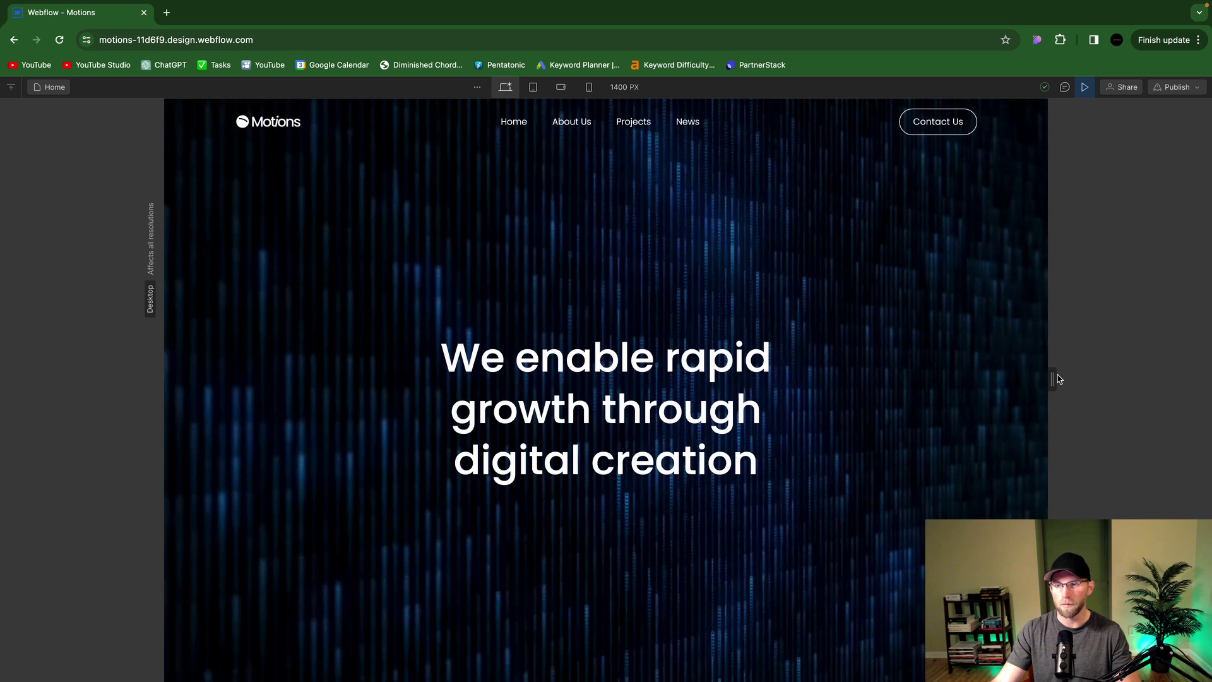
{"action": "double_click", "coordinate": [1052, 379]}
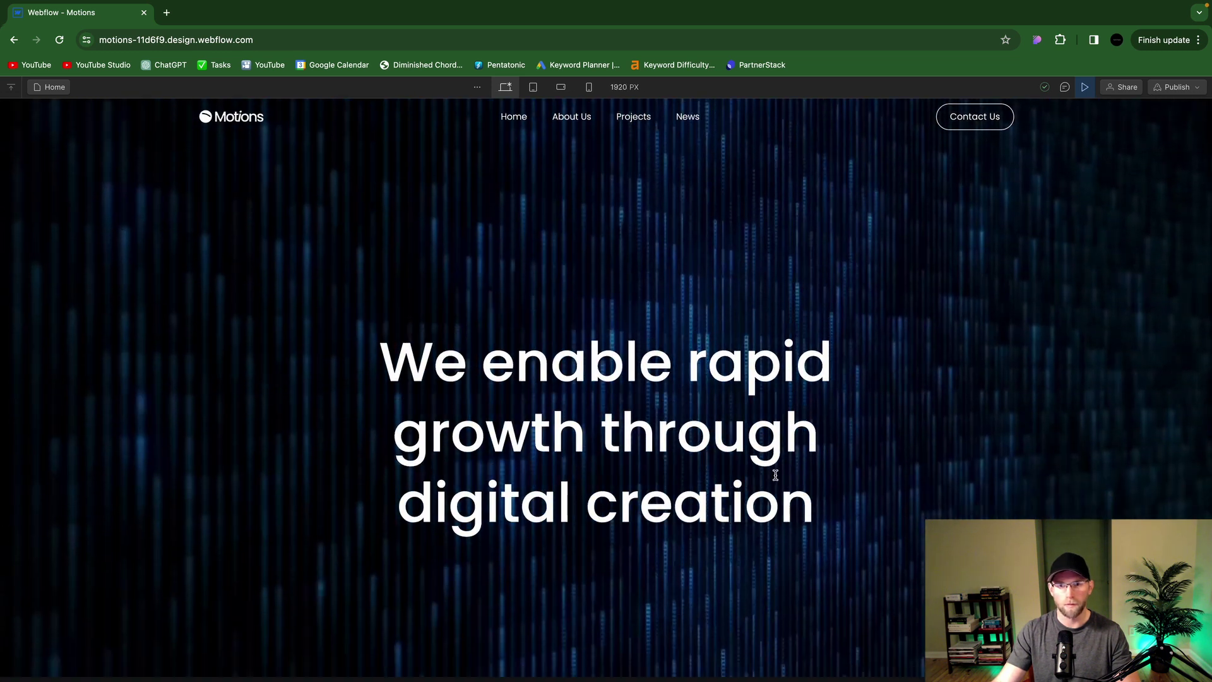
{"action": "scroll", "coordinate": [775, 474], "scroll_direction": "down", "scroll_amount": 8}
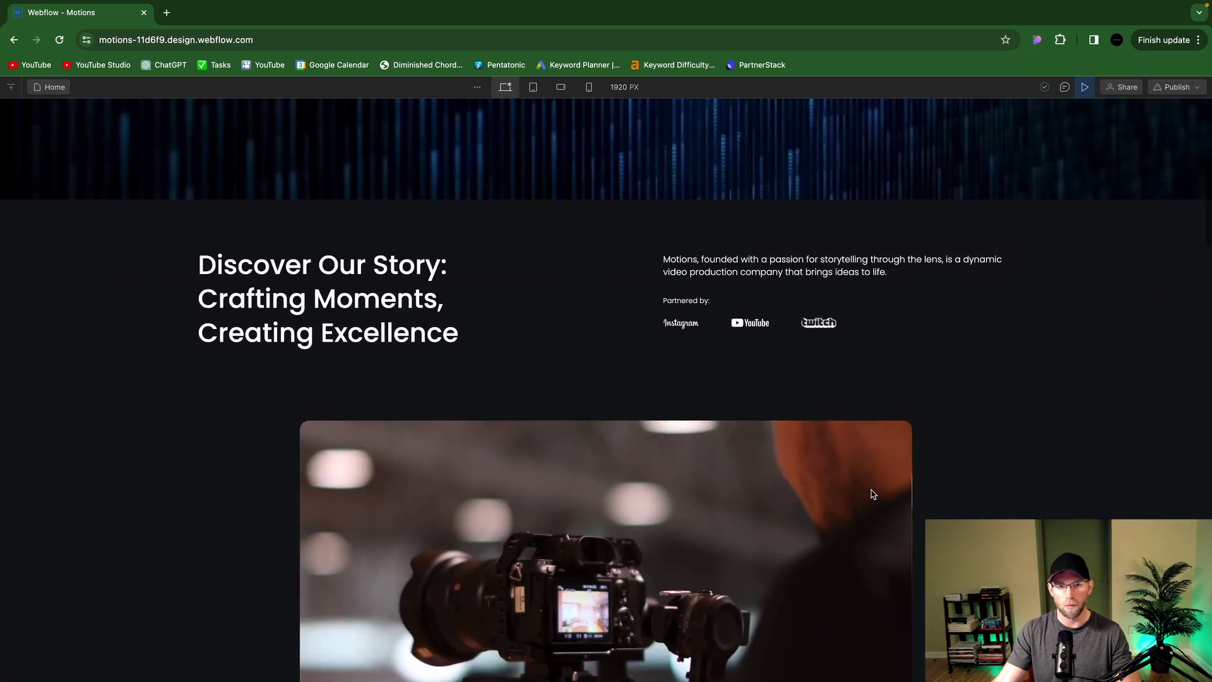
{"action": "scroll", "coordinate": [873, 495], "scroll_direction": "down", "scroll_amount": 10}
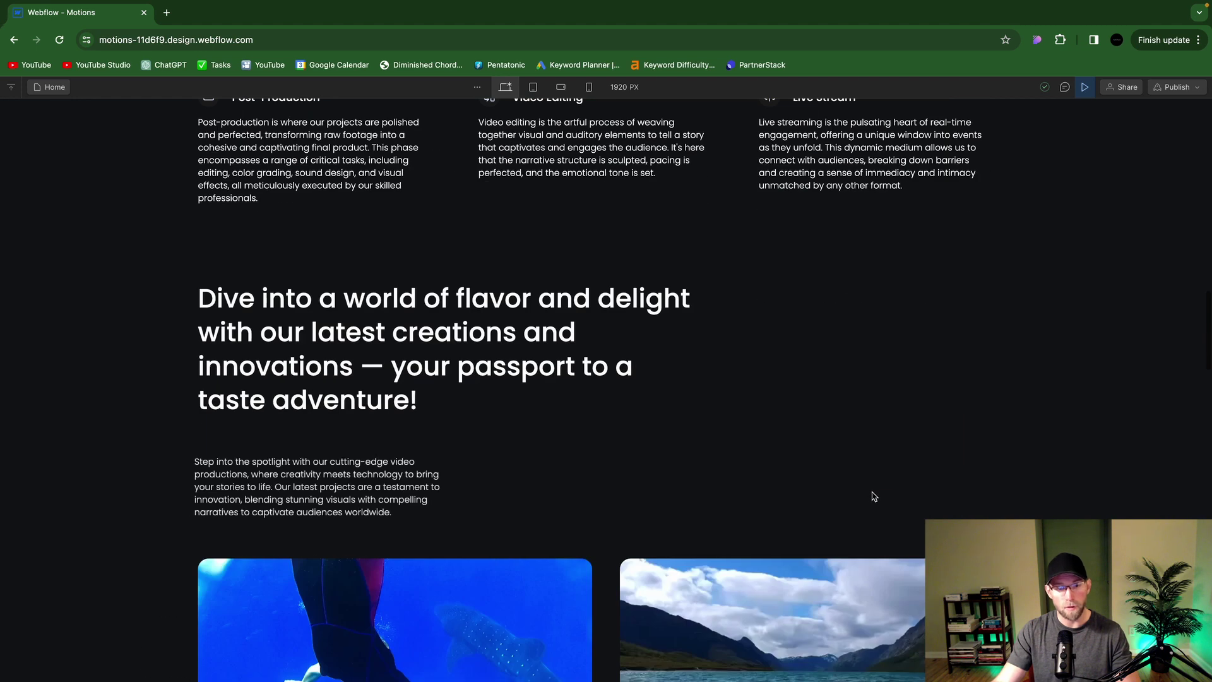
{"action": "scroll", "coordinate": [873, 494], "scroll_direction": "down", "scroll_amount": 12}
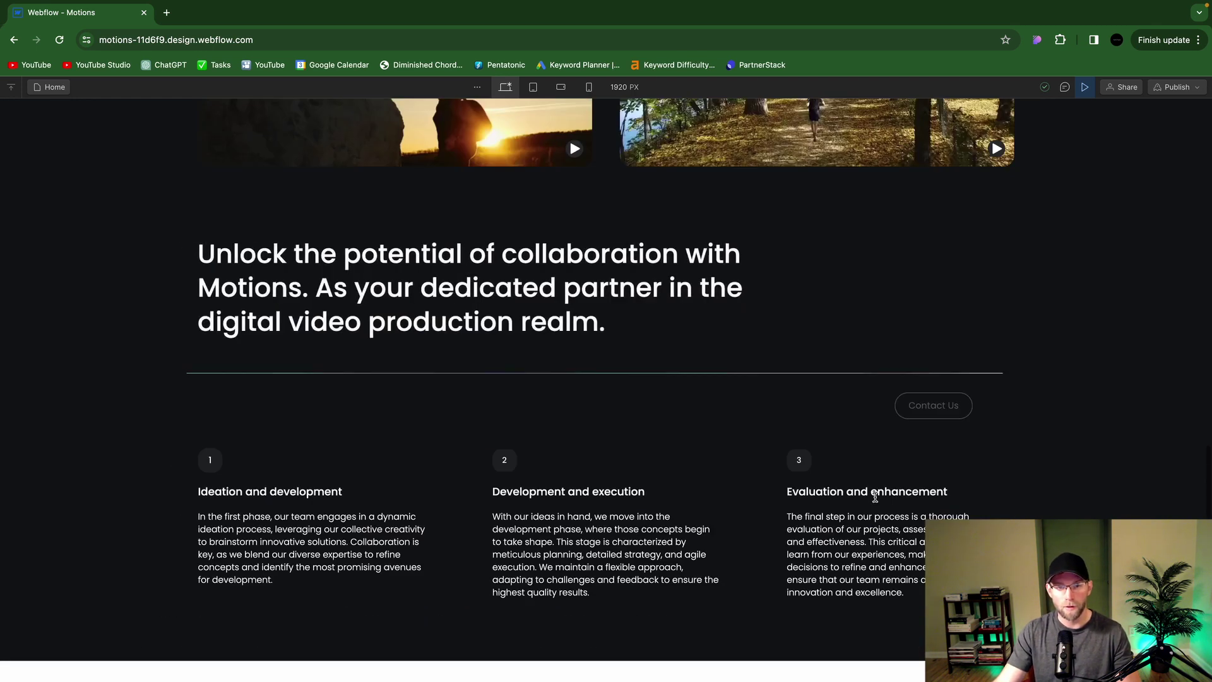
{"action": "scroll", "coordinate": [875, 498], "scroll_direction": "down", "scroll_amount": 15}
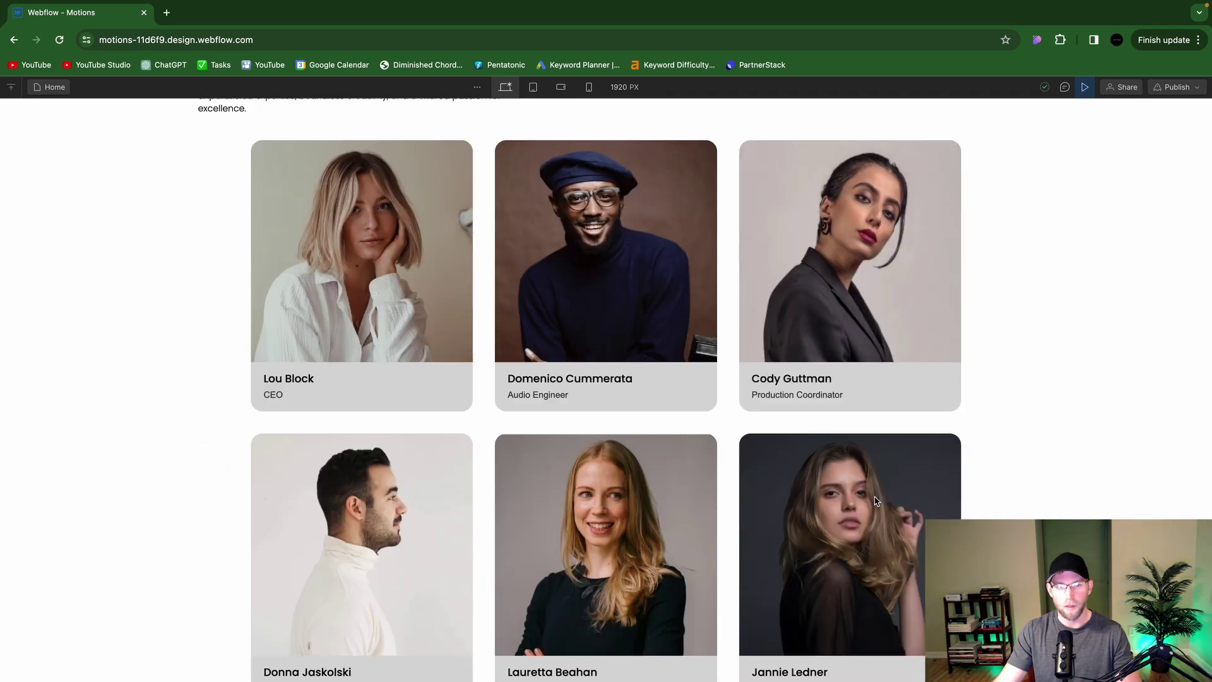
{"action": "scroll", "coordinate": [876, 501], "scroll_direction": "up", "scroll_amount": 6}
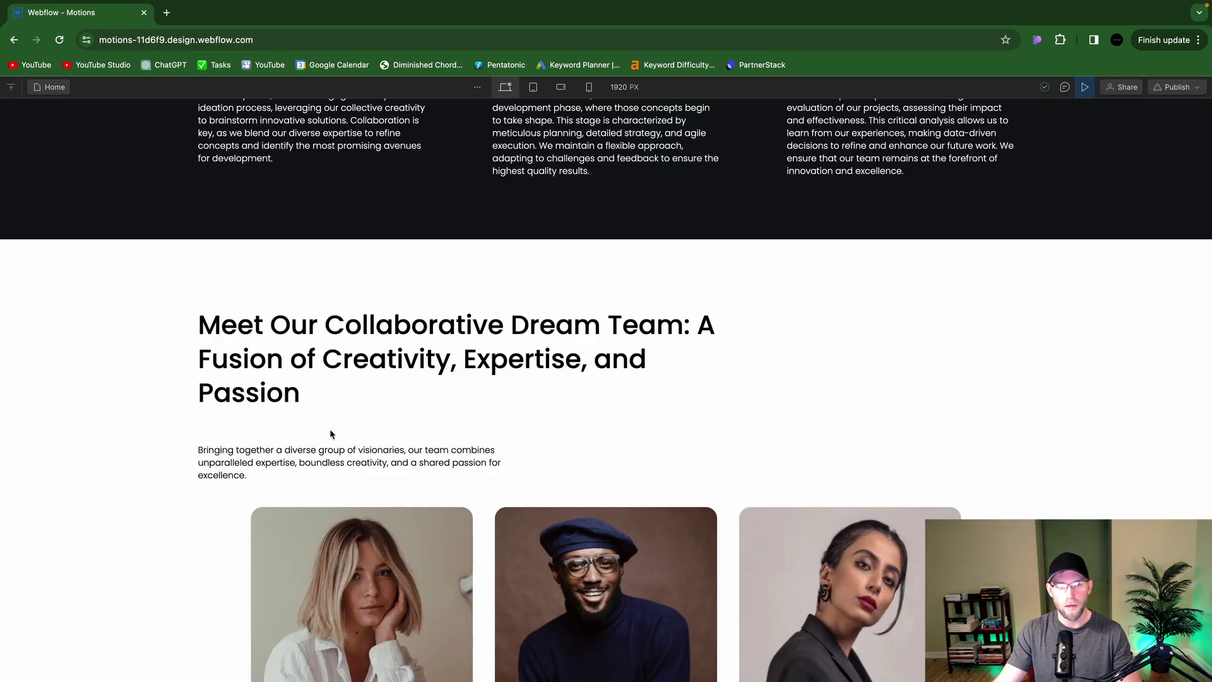
{"action": "scroll", "coordinate": [831, 483], "scroll_direction": "down", "scroll_amount": 10}
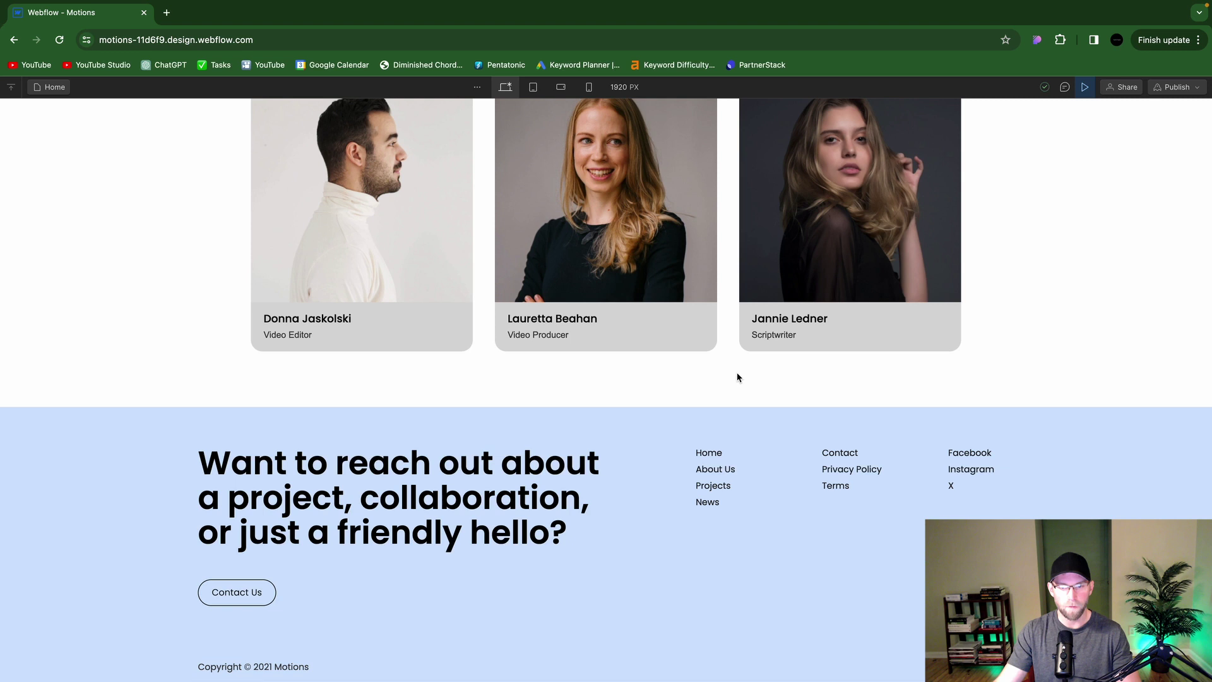
{"action": "scroll", "coordinate": [1081, 164], "scroll_direction": "up", "scroll_amount": 3}
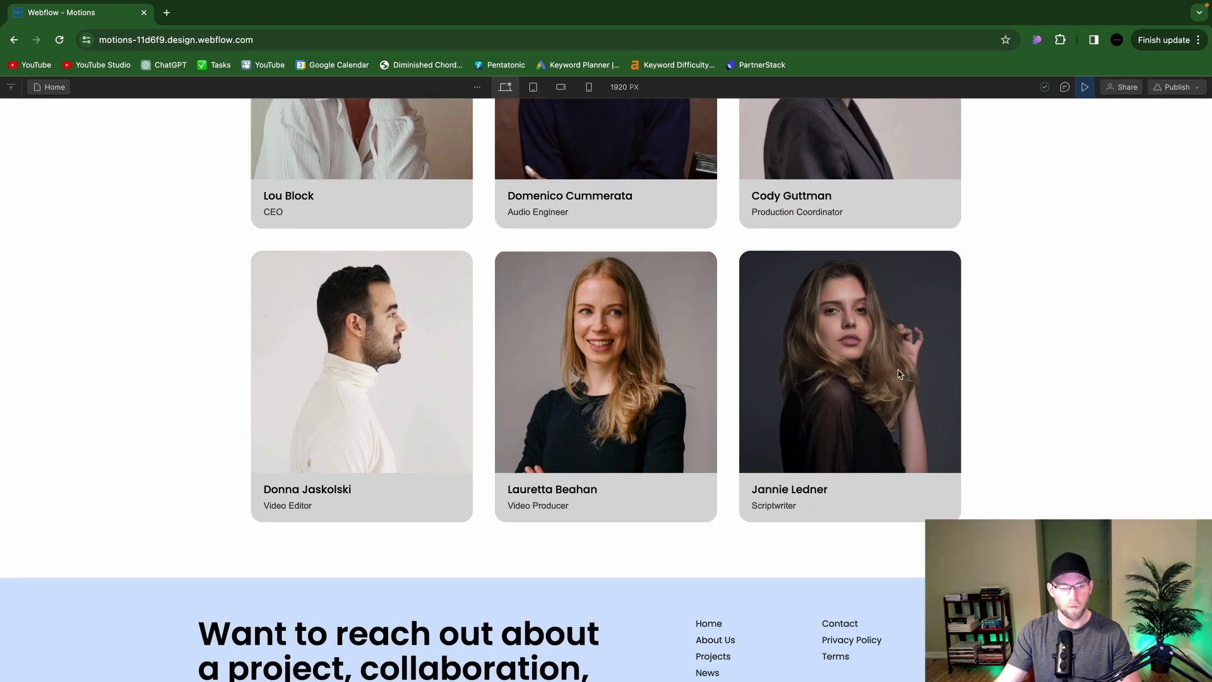
{"action": "scroll", "coordinate": [898, 375], "scroll_direction": "down", "scroll_amount": 3}
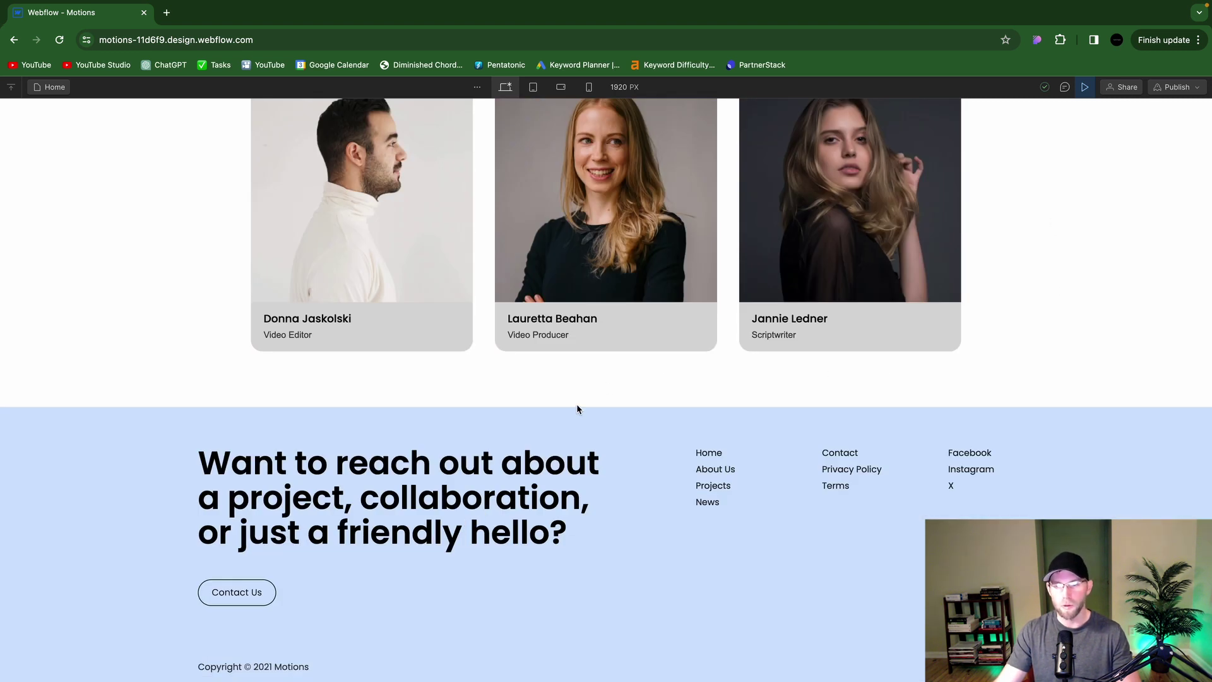